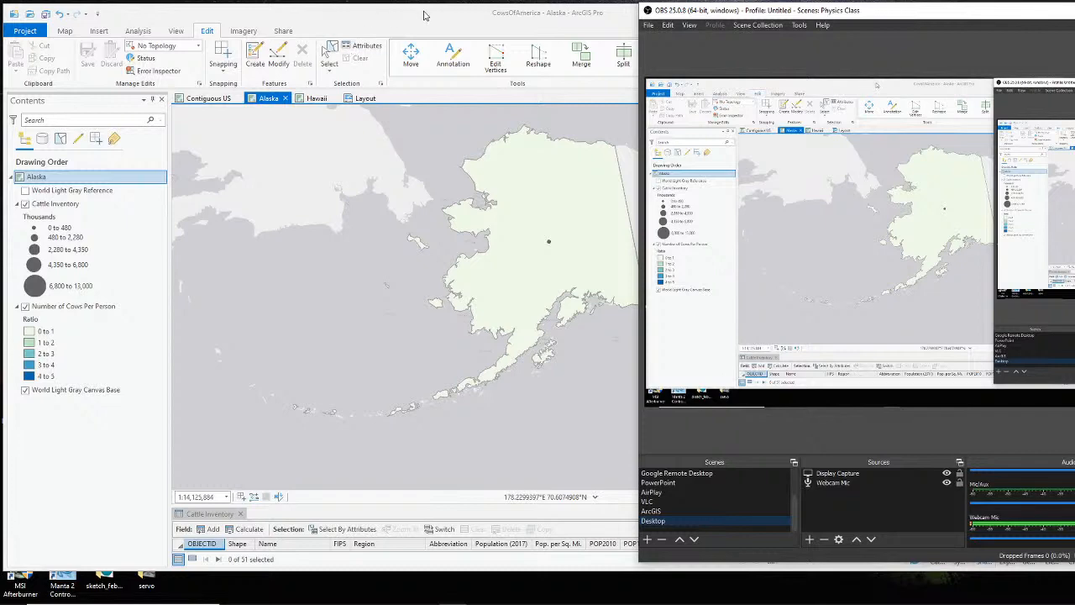
- Bring the CowsOfAmerica project window to the front and maximize it to fill the screen
double_click(424, 16)
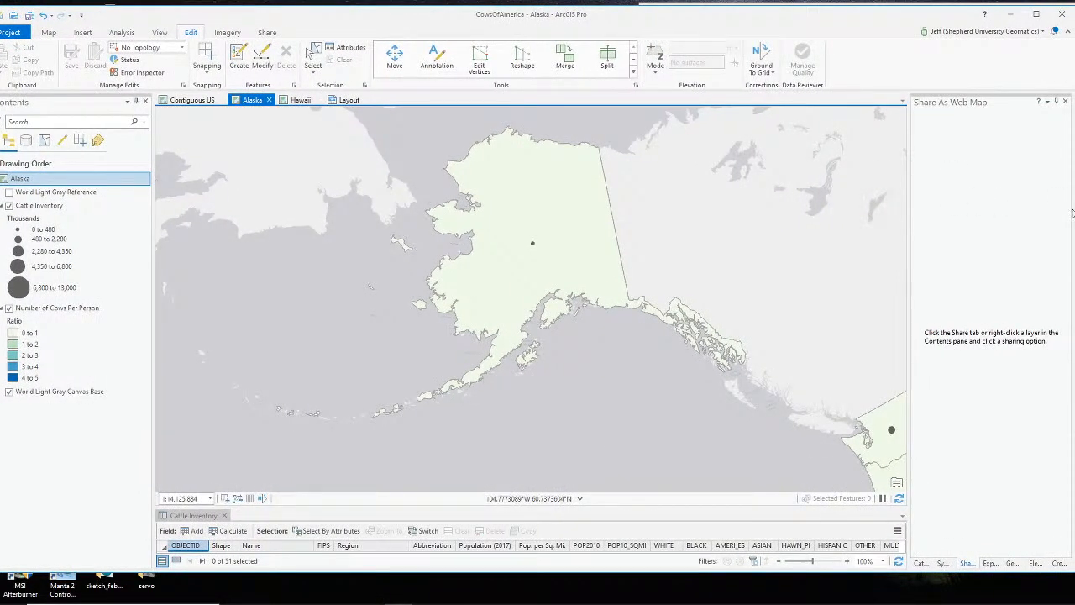
mouse_move(1072, 210)
mouse_down()
mouse_move(1043, 211)
mouse_move(1069, 212)
mouse_up()
drag(696, 16, 713, 15)
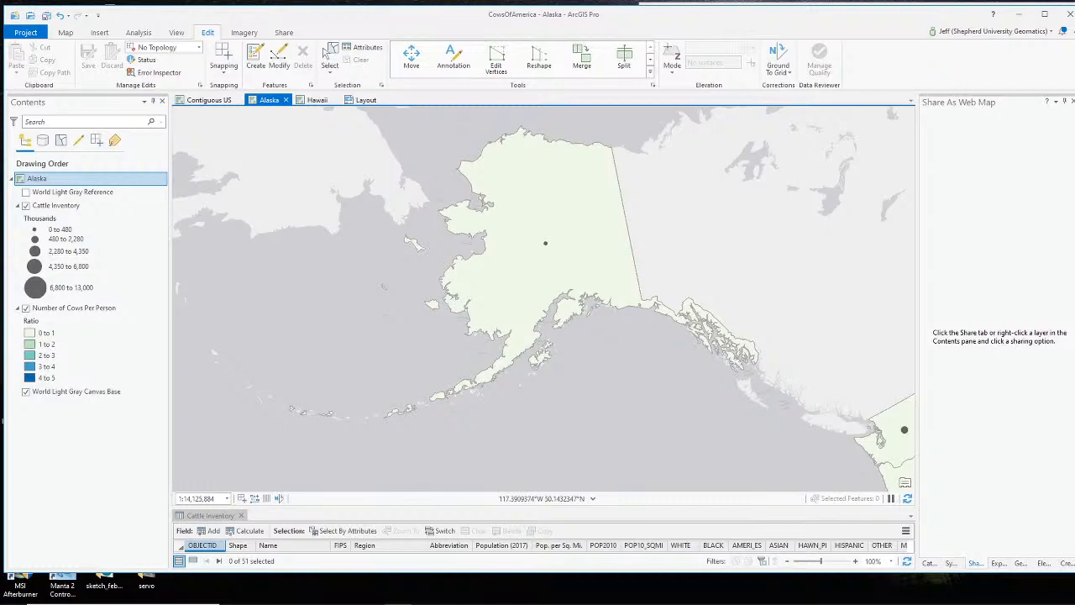
key(super+Up)
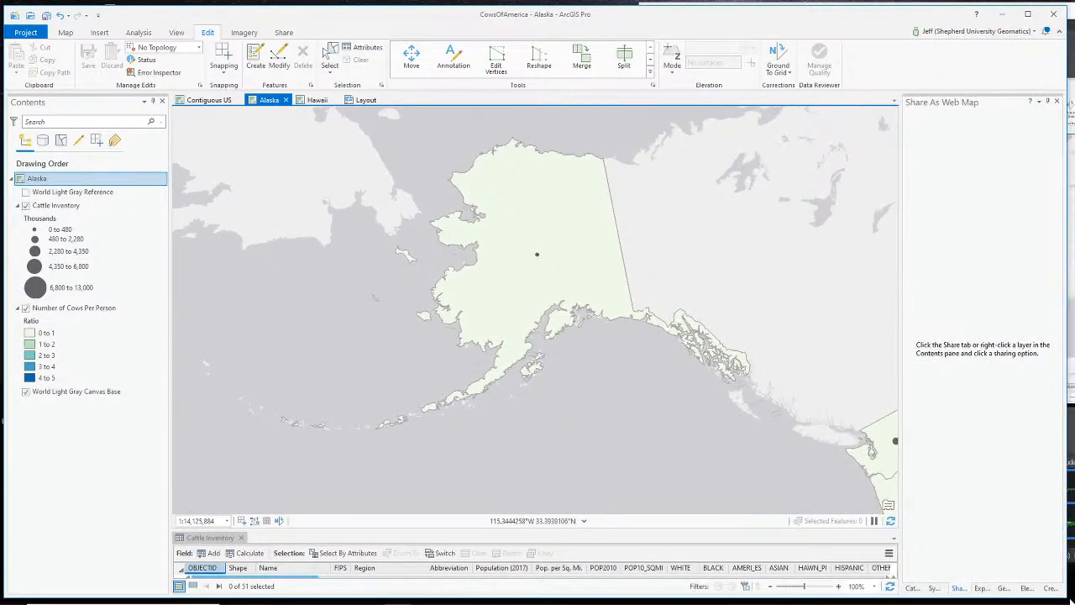
- Return to ArcGIS Pro from the screen recorder and switch to the Contiguous US map
key(alt+Tab)
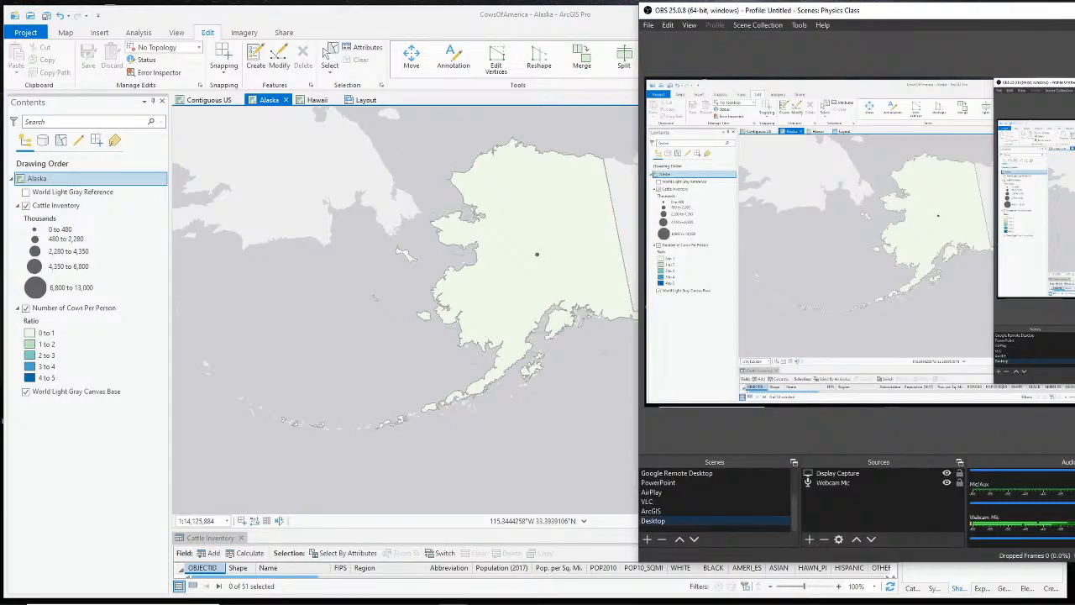
click(458, 21)
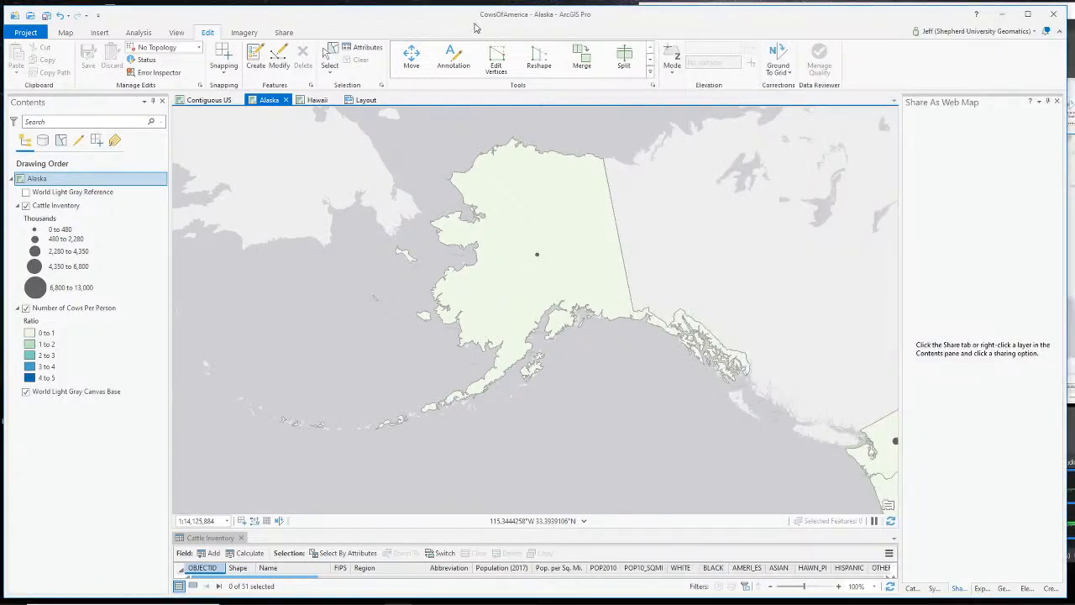
click(209, 100)
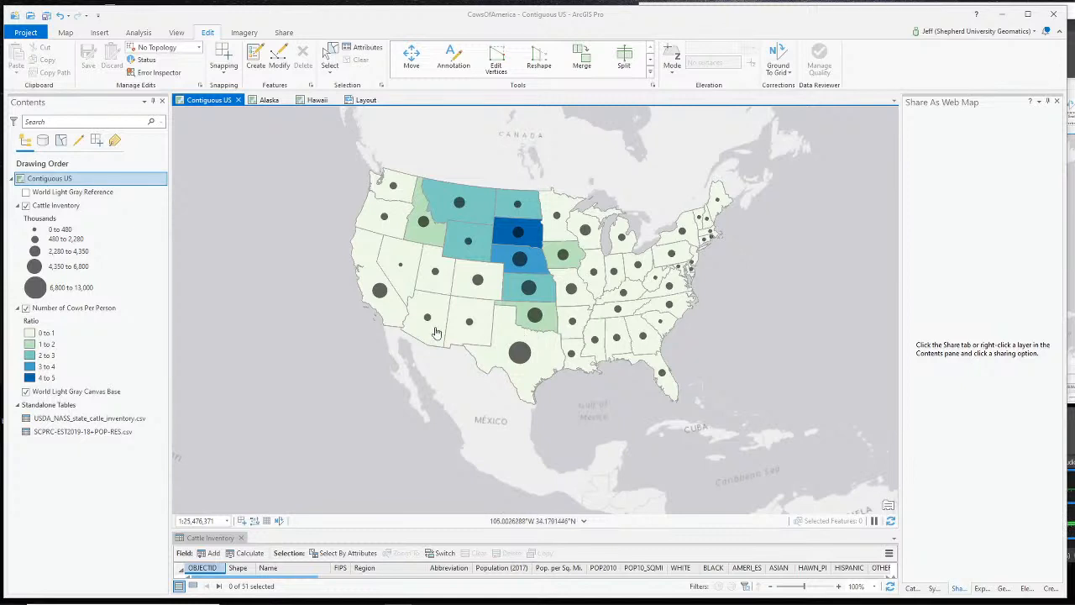
- Select the Cattle Inventory layer and show the Catalog with CowsOfAmerica.gdb's feature classes
click(59, 206)
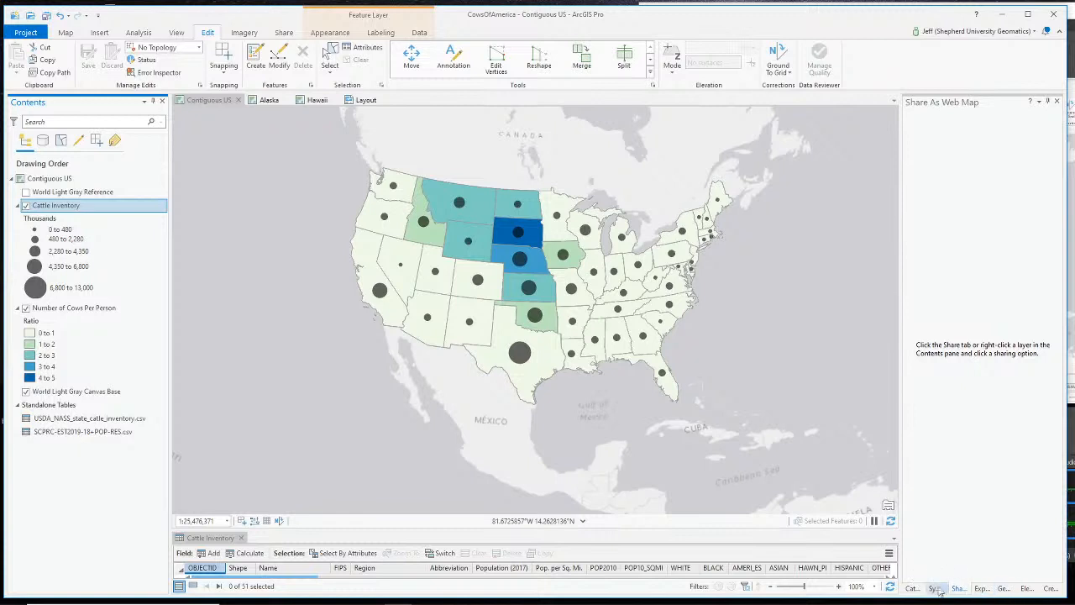
click(912, 587)
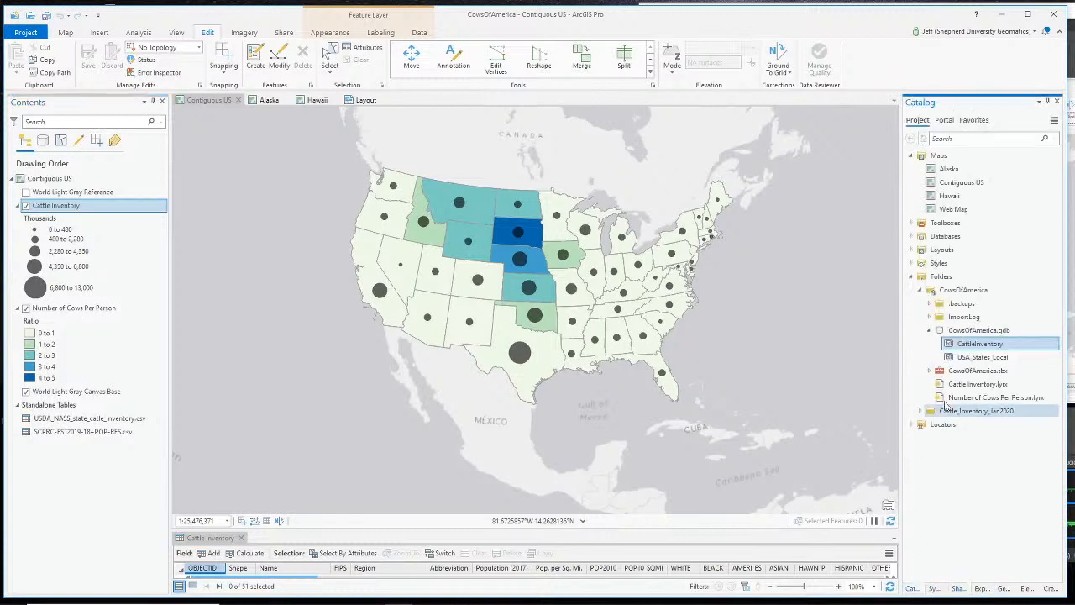
click(998, 357)
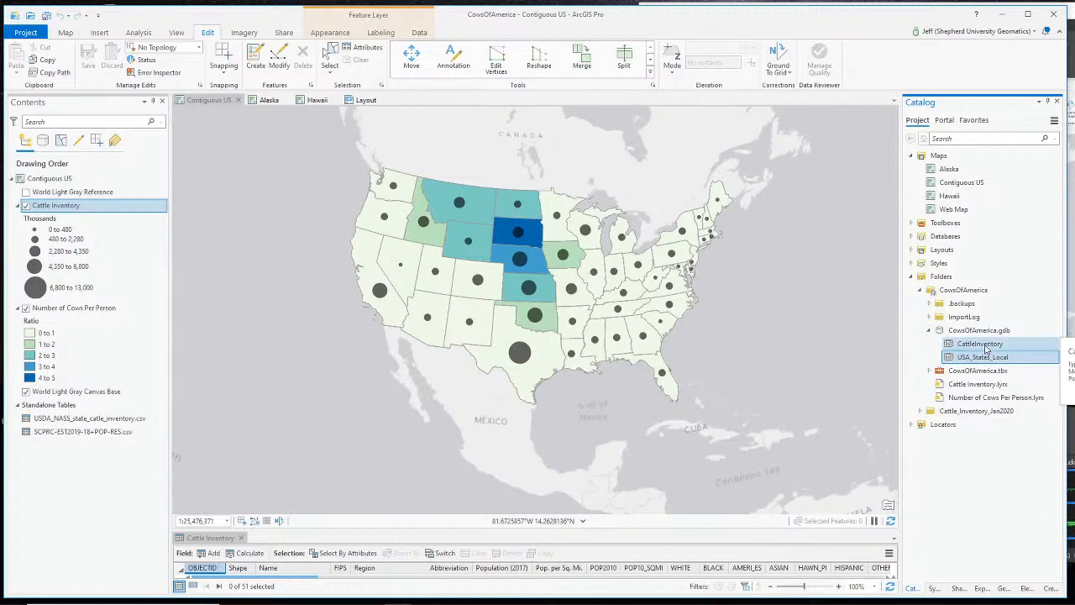
right_click(987, 348)
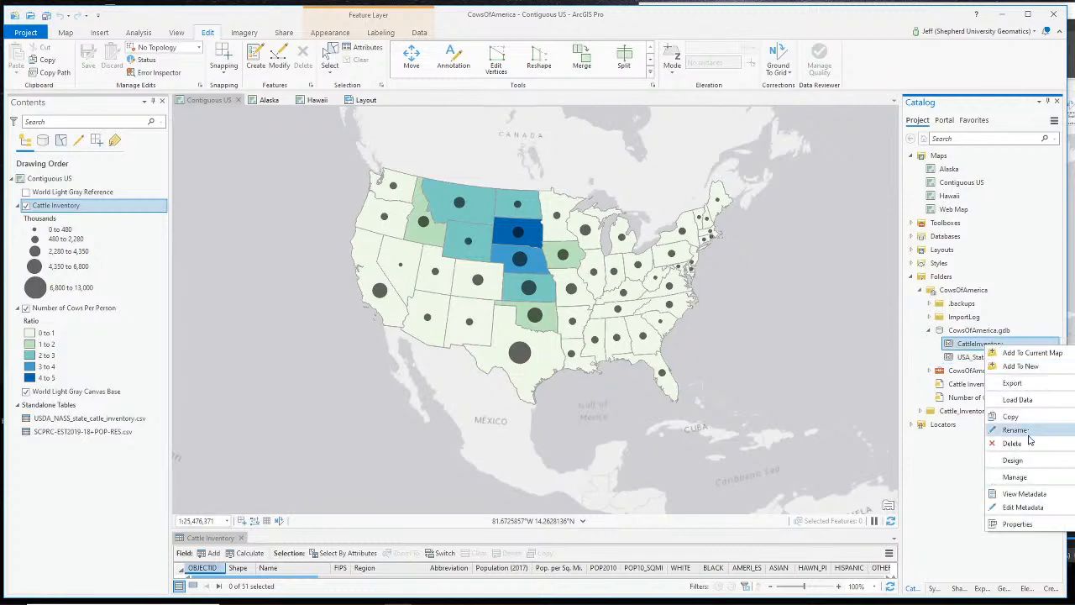
key(Escape)
click(944, 333)
click(979, 343)
shift+click(983, 357)
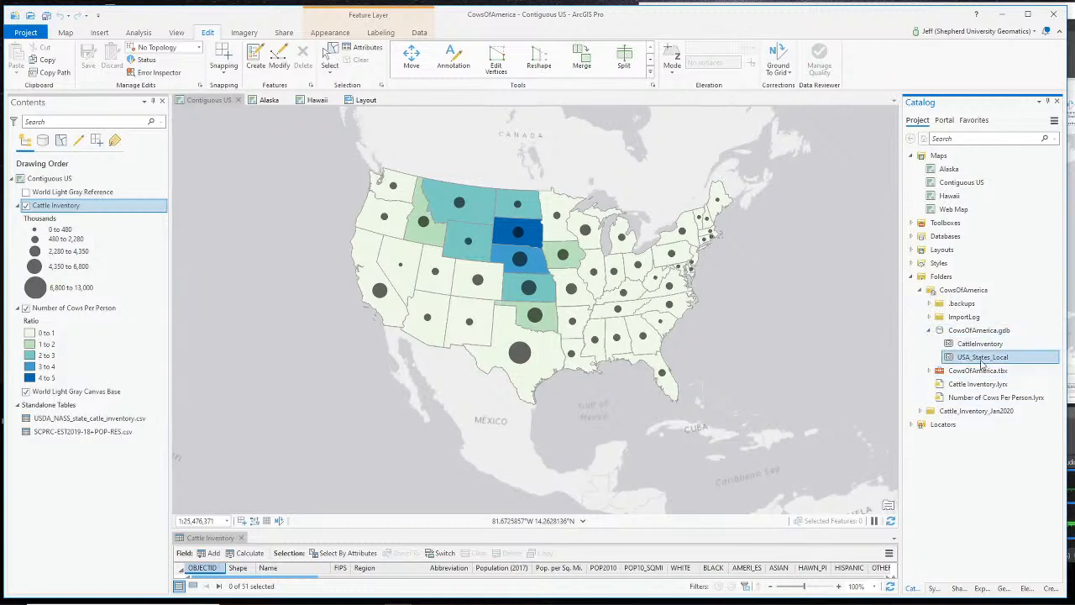
click(84, 209)
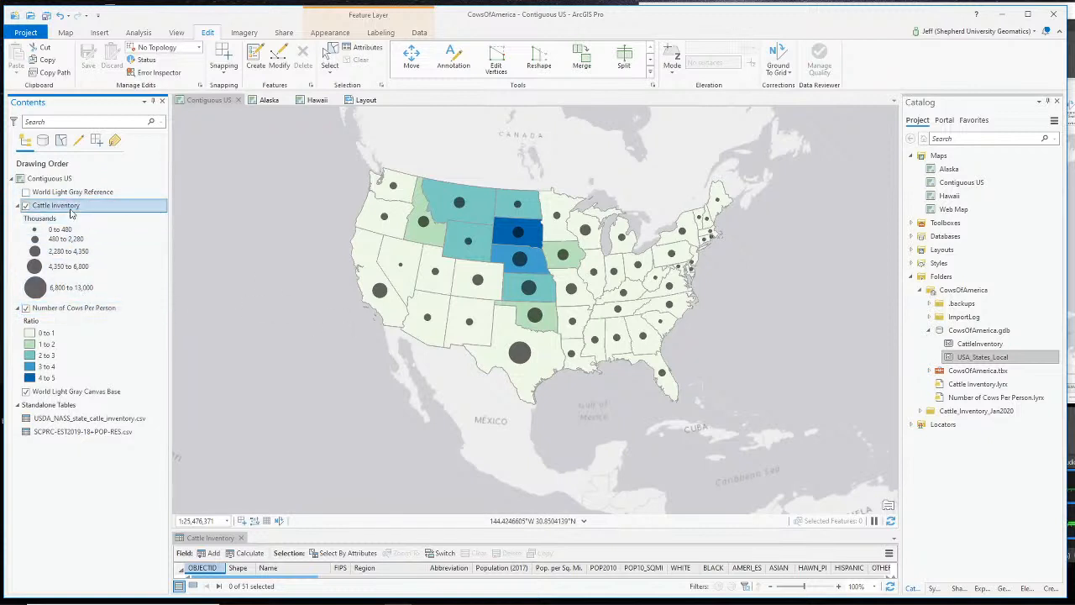
click(100, 308)
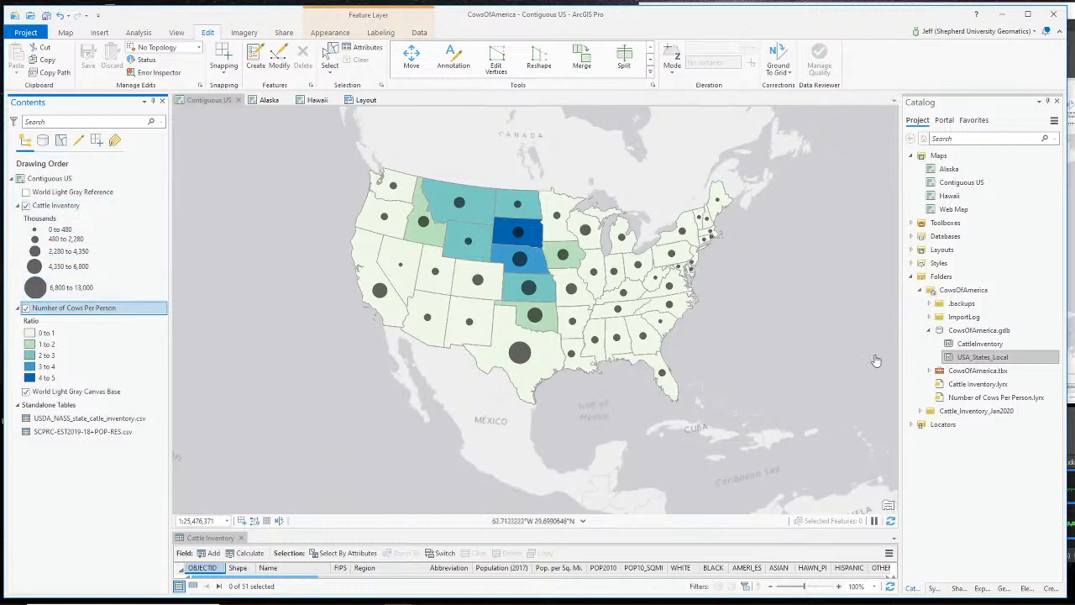
click(46, 208)
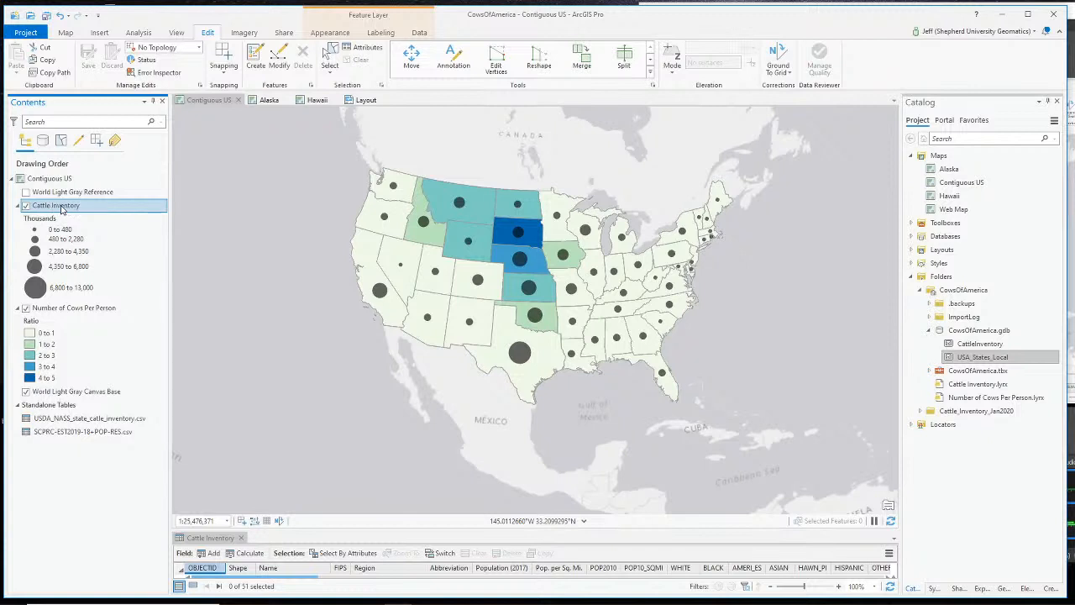
click(66, 310)
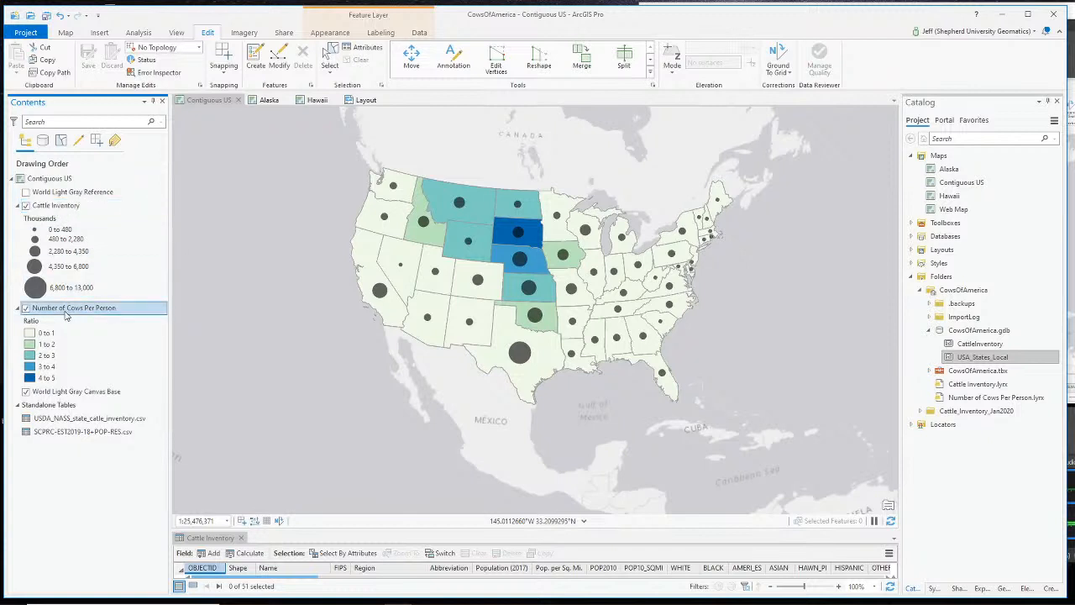
click(64, 209)
click(80, 309)
click(57, 207)
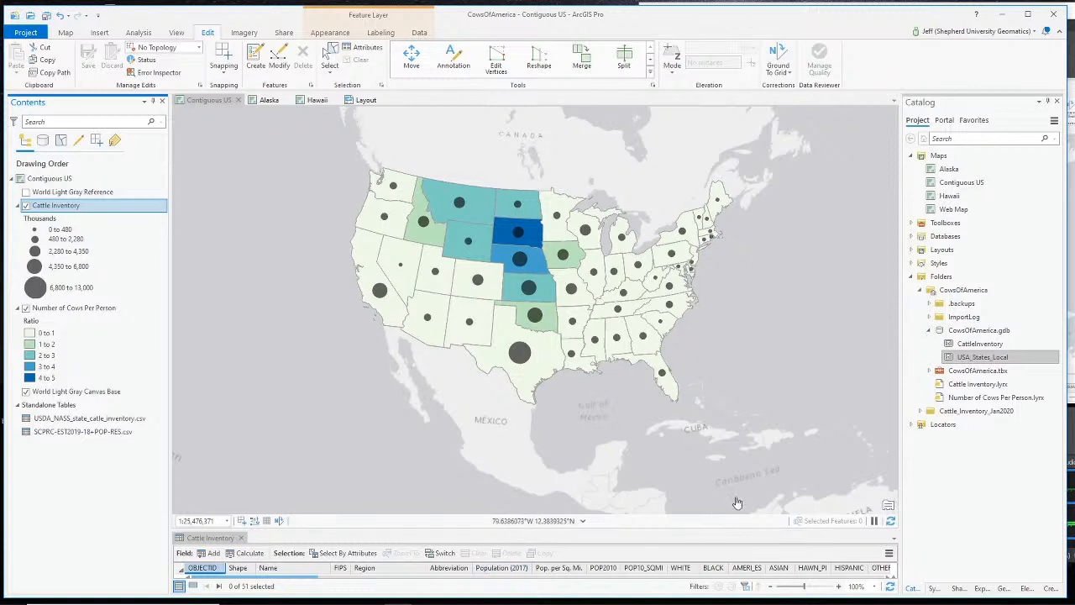
- Enlarge the Cattle Inventory attribute table to show state rows like Alaska, California and Hawaii
drag(457, 530, 469, 459)
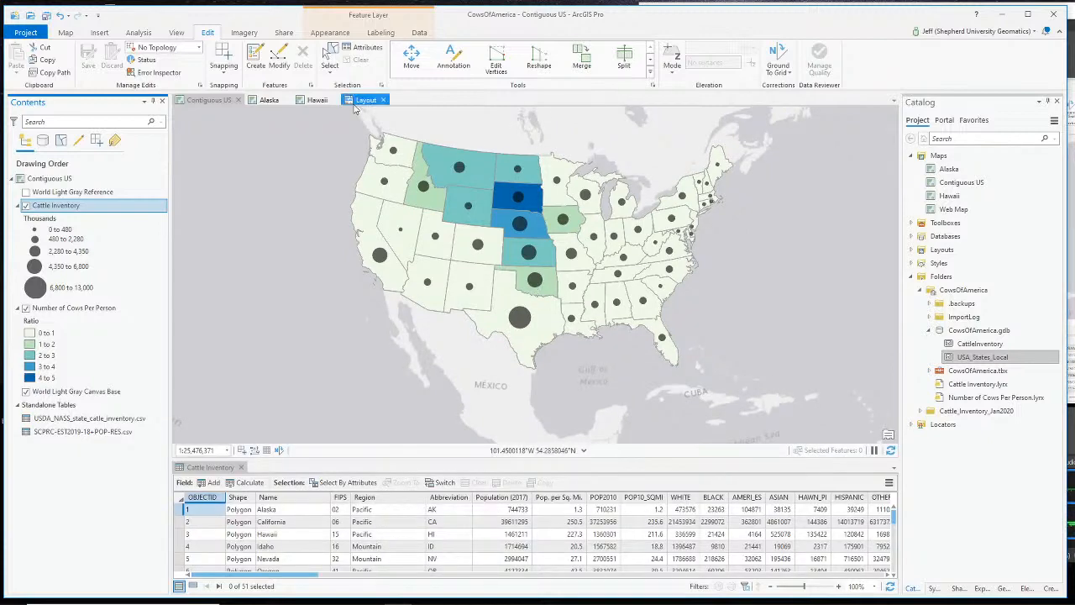
- Switch to the layout, close the Cattle Inventory table, and center the whole page with its insets
click(367, 101)
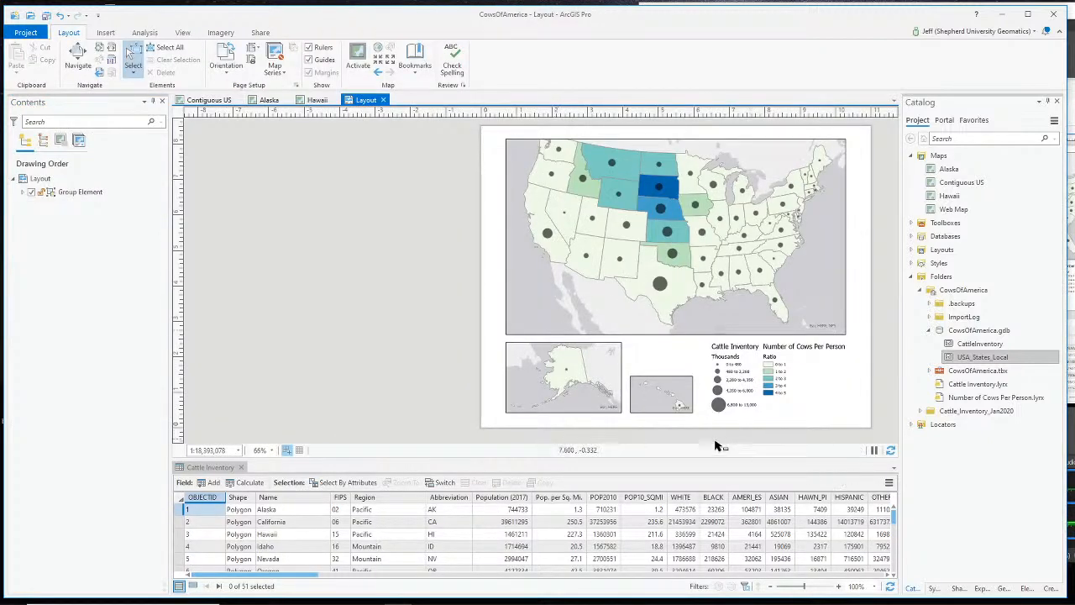
click(241, 469)
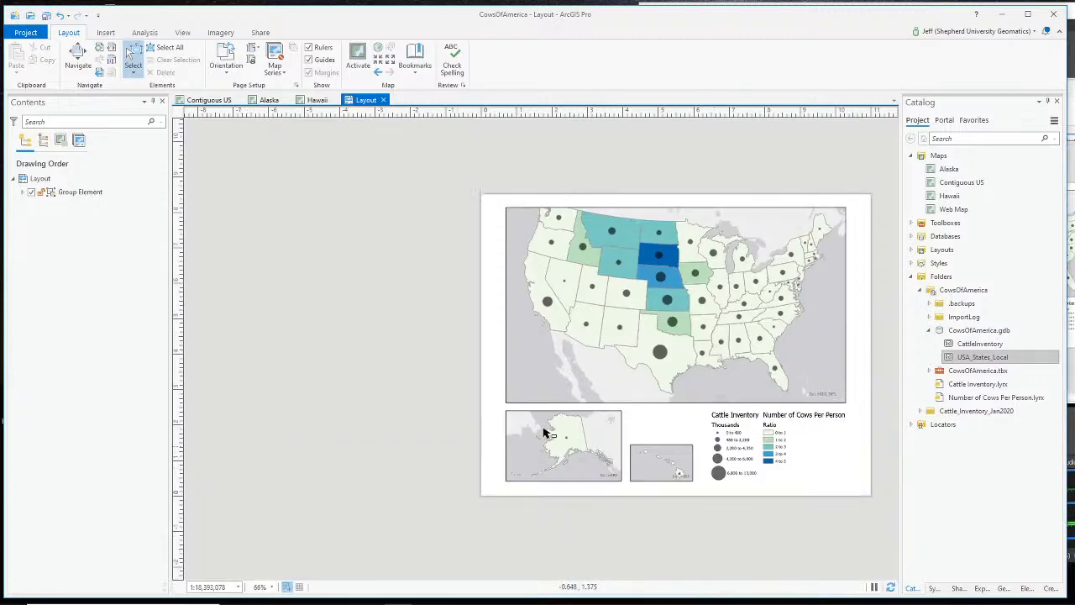
scroll(689, 399, down, 2)
scroll(689, 398, up, 4)
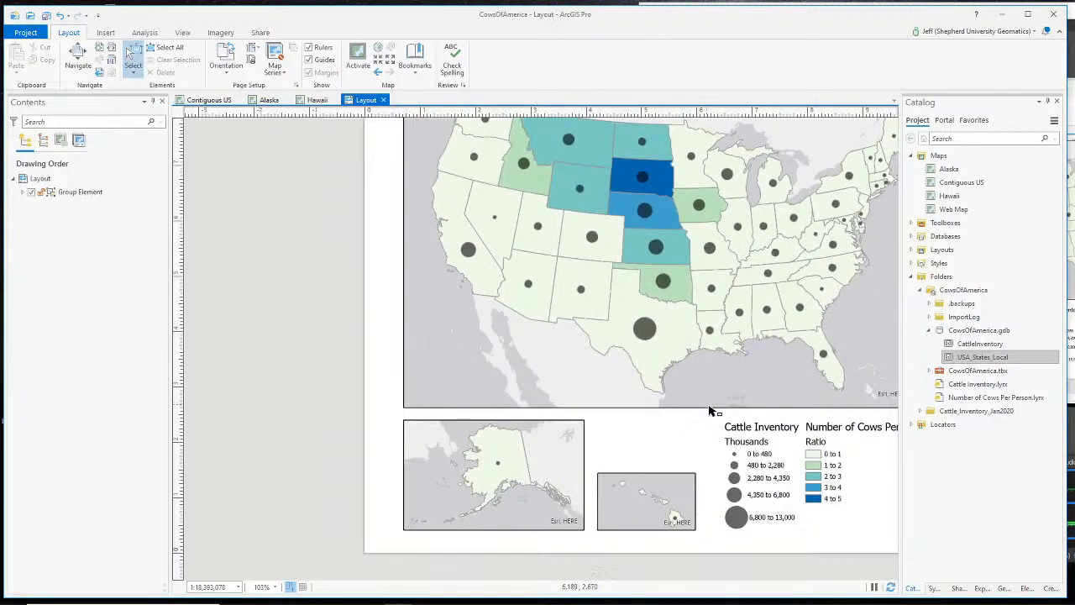
mouse_move(716, 413)
mouse_down()
mouse_move(888, 422)
mouse_move(728, 361)
mouse_move(702, 461)
mouse_move(718, 429)
mouse_up()
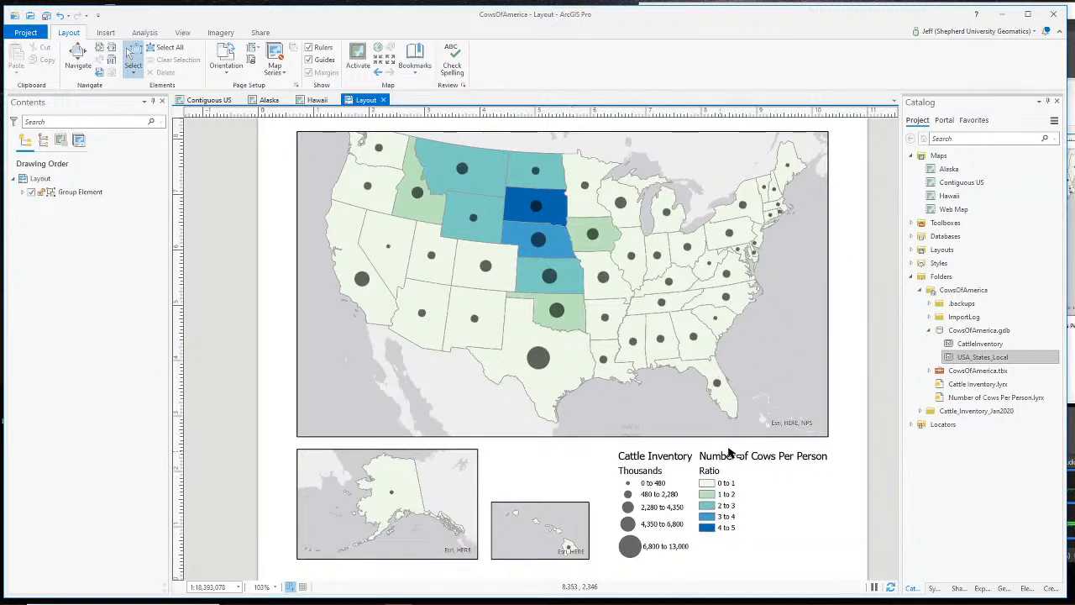
key(alt+Tab)
scroll(699, 521, up, 3)
click(677, 494)
- Move between the layout page and the Contiguous US map, finishing on the Contiguous US map
click(105, 32)
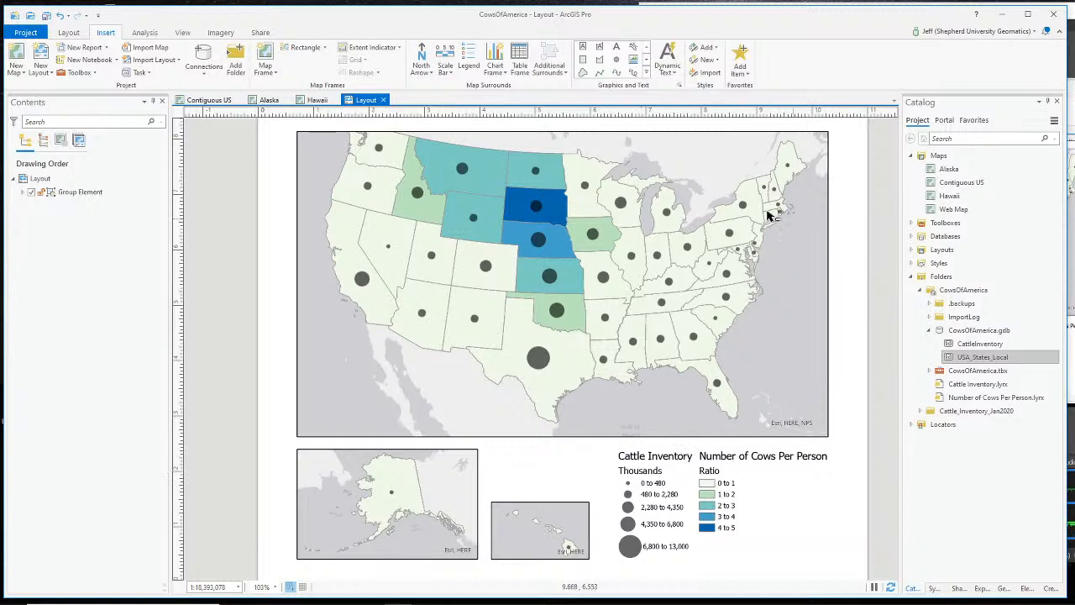
click(211, 100)
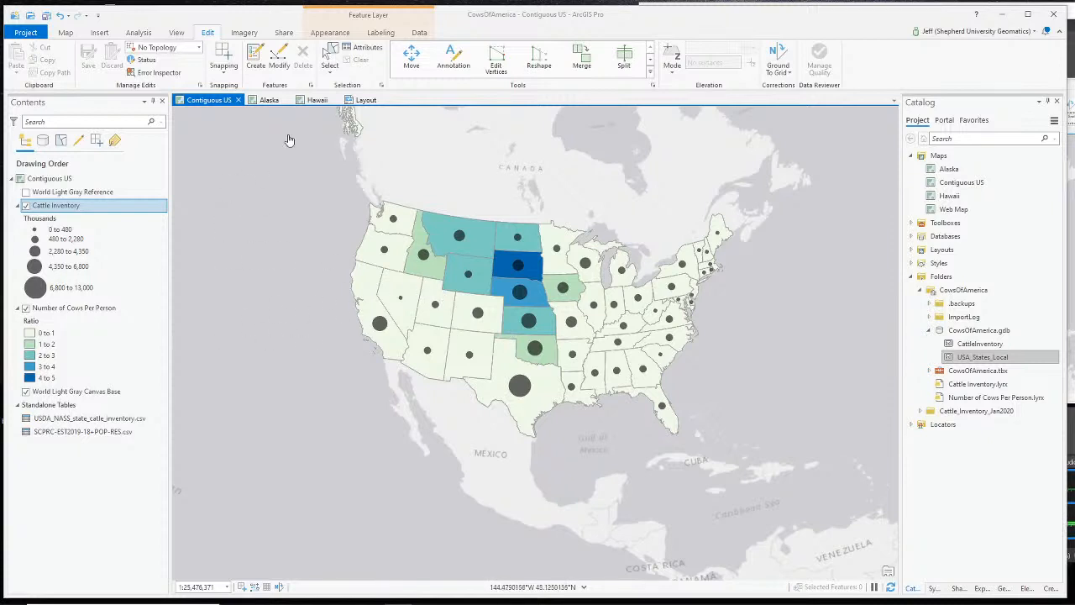
click(364, 100)
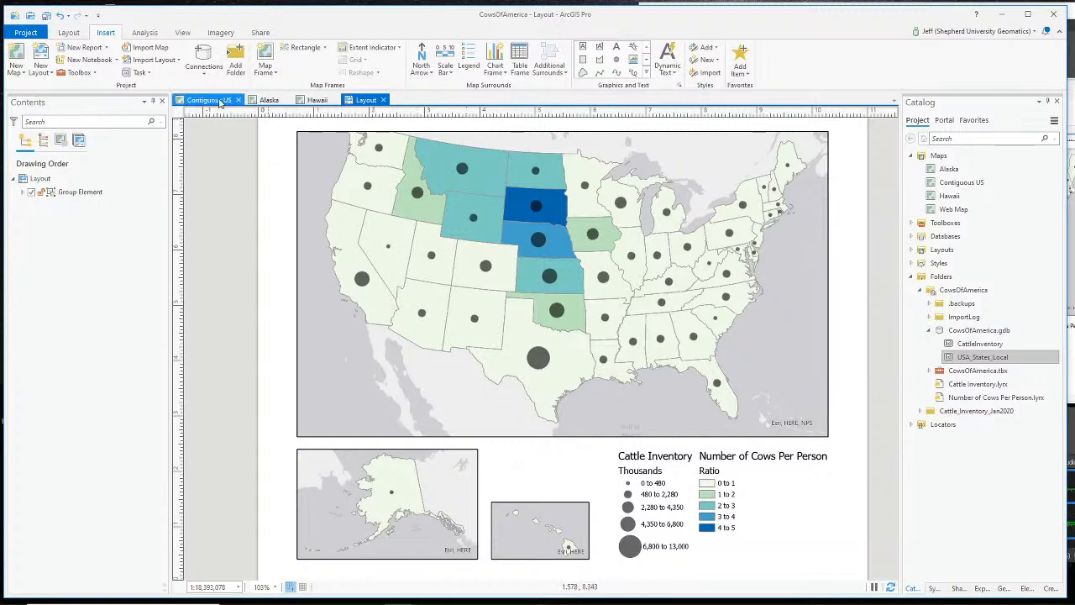
click(215, 100)
scroll(438, 287, down, 3)
scroll(399, 220, up, 4)
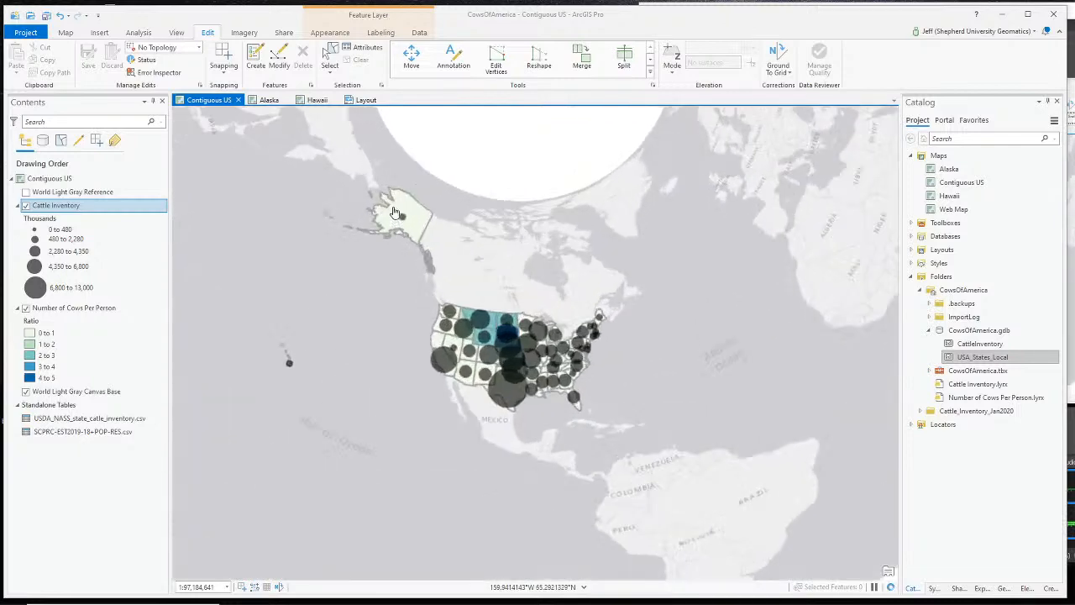
scroll(672, 528, down, 4)
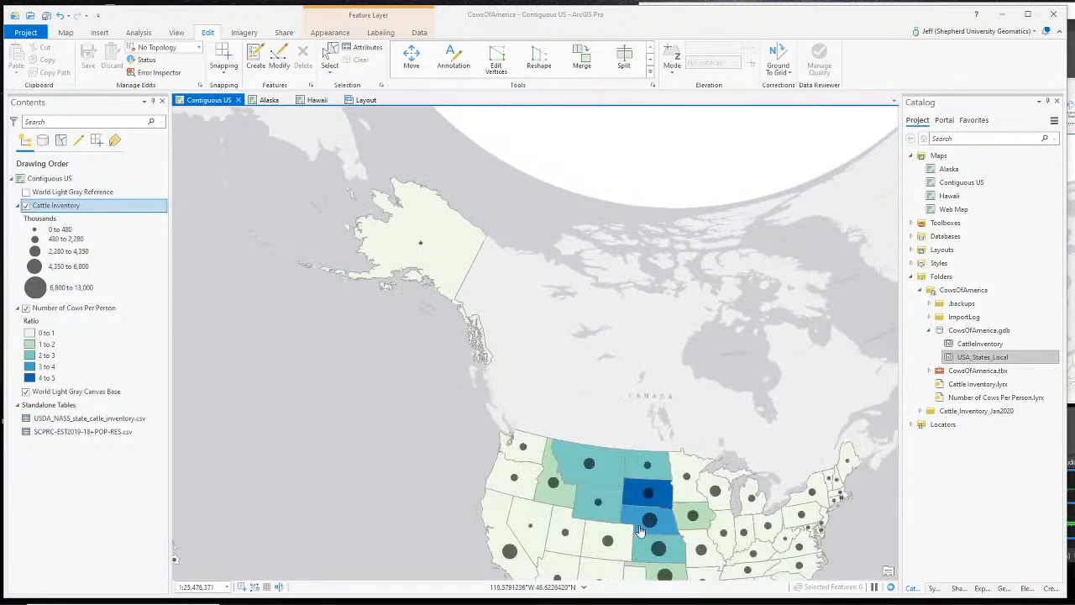
scroll(674, 529, up, 3)
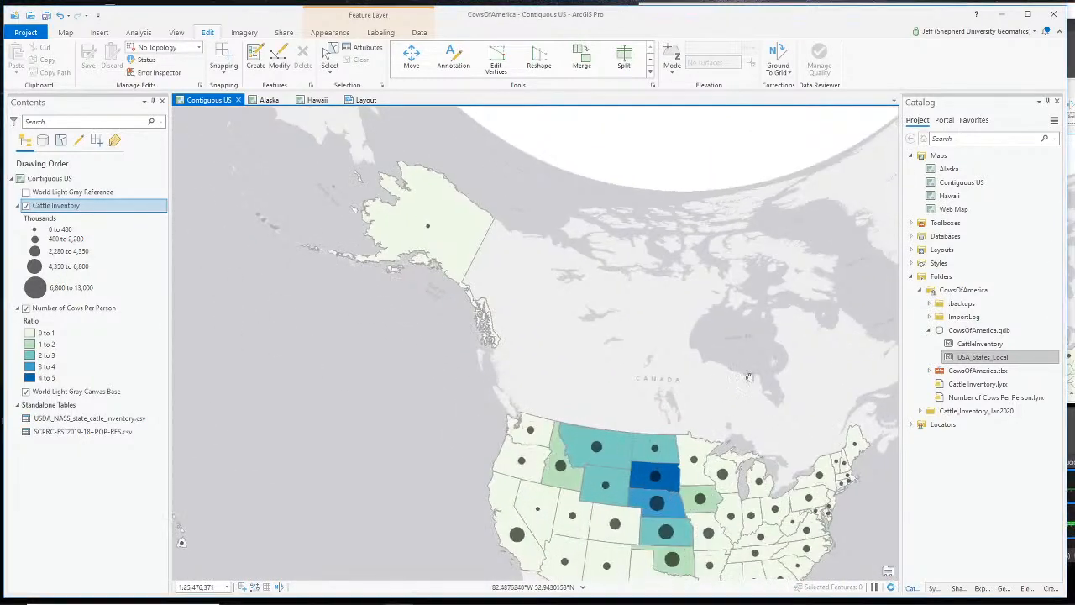
scroll(594, 401, up, 1)
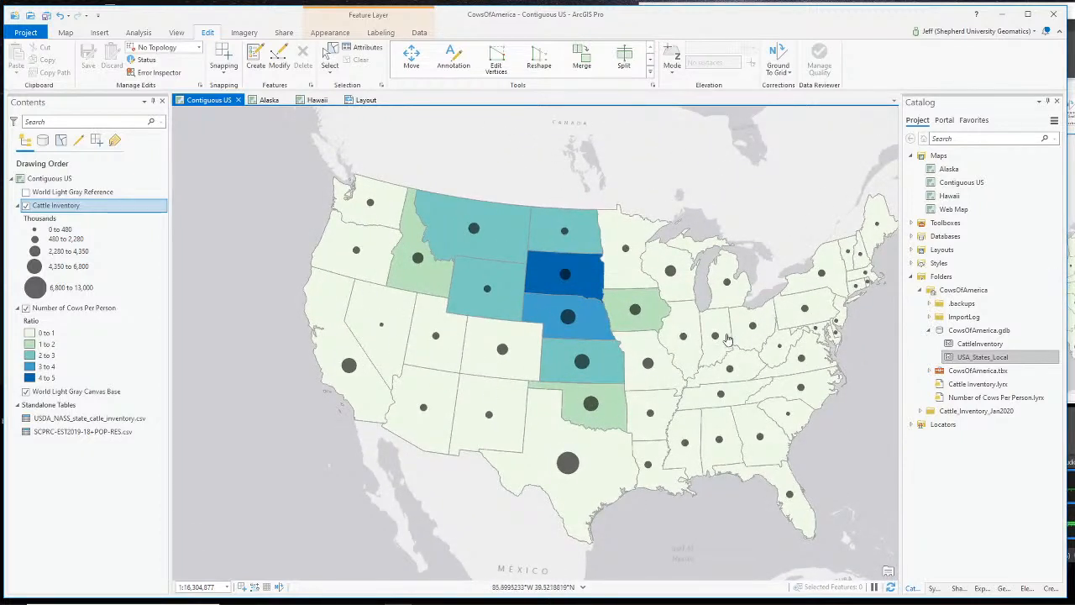
scroll(642, 341, down, 2)
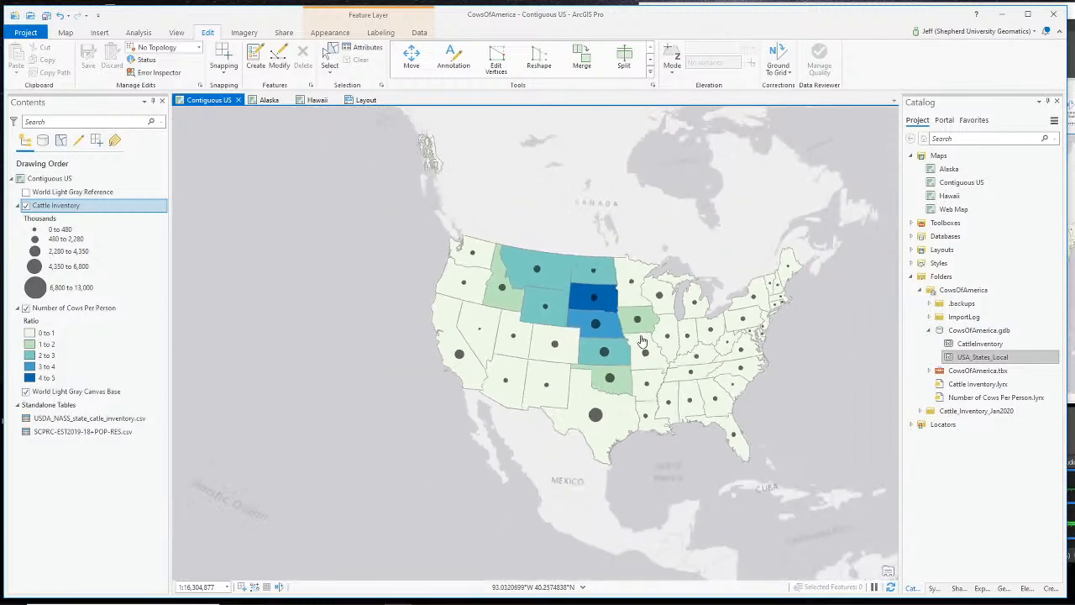
scroll(454, 143, up, 2)
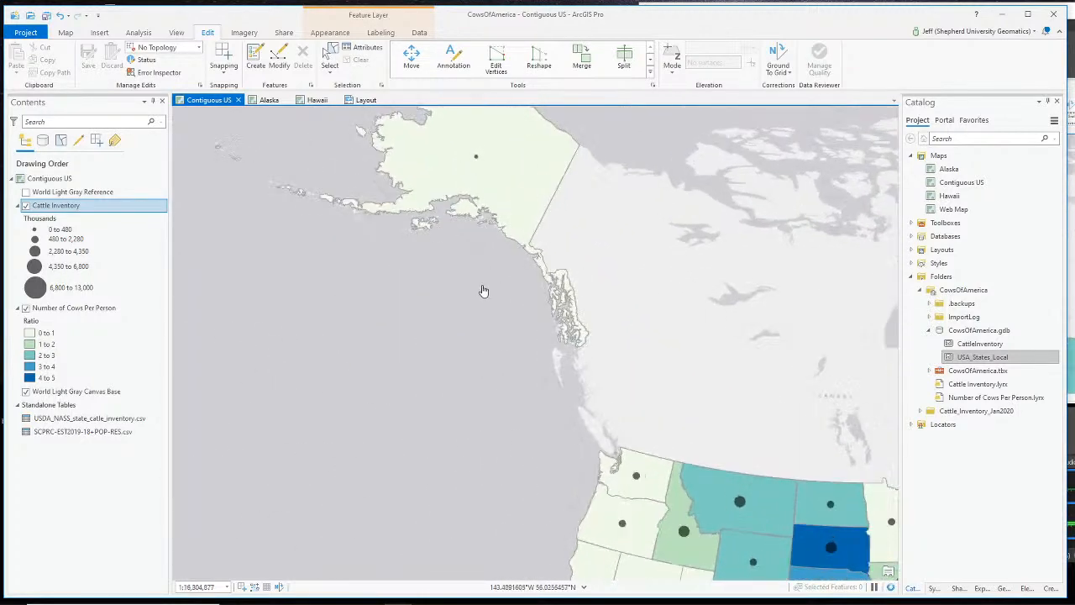
drag(484, 290, 581, 511)
scroll(546, 374, down, 4)
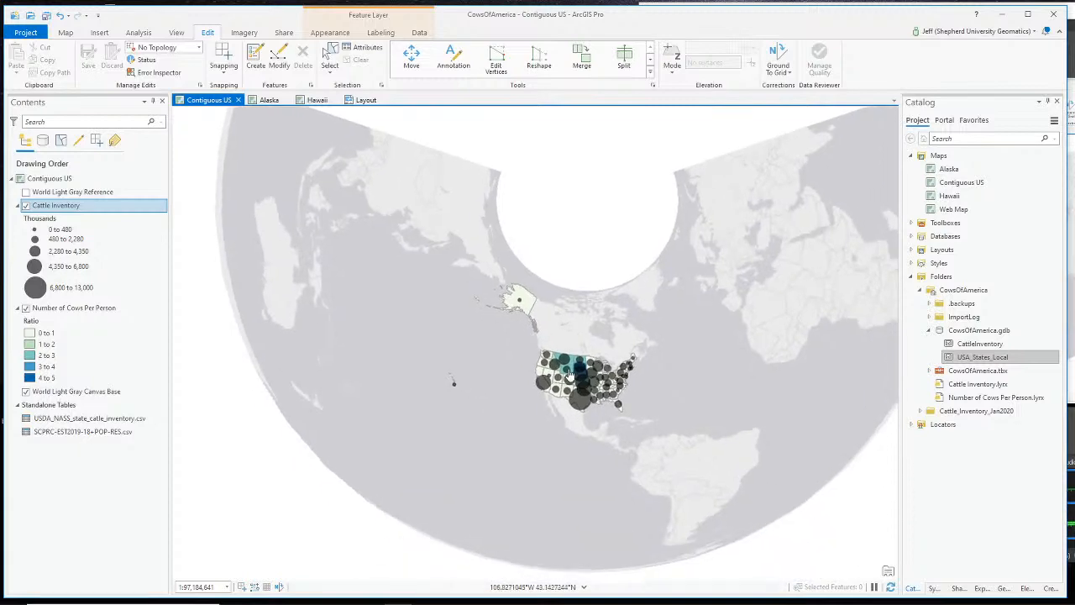
scroll(569, 373, up, 5)
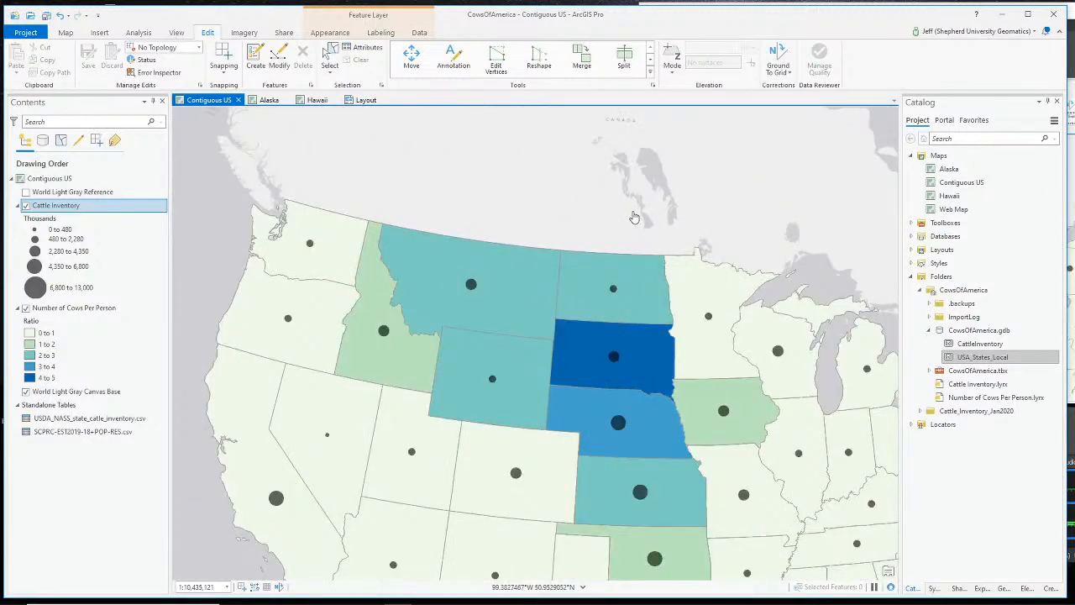
scroll(634, 218, down, 1)
drag(890, 354, 797, 356)
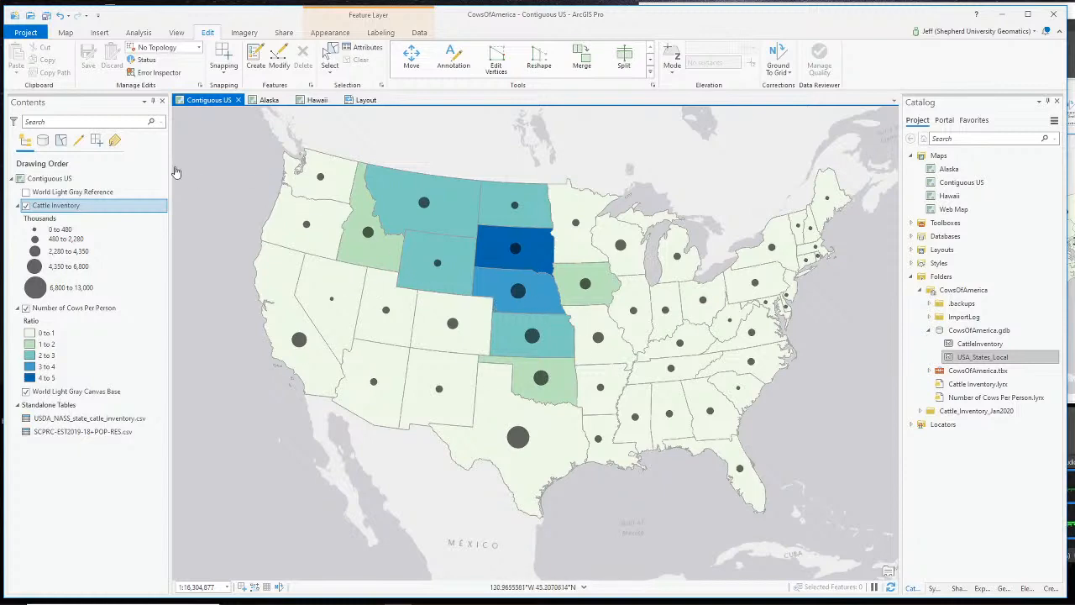
drag(204, 174, 364, 571)
drag(283, 446, 381, 526)
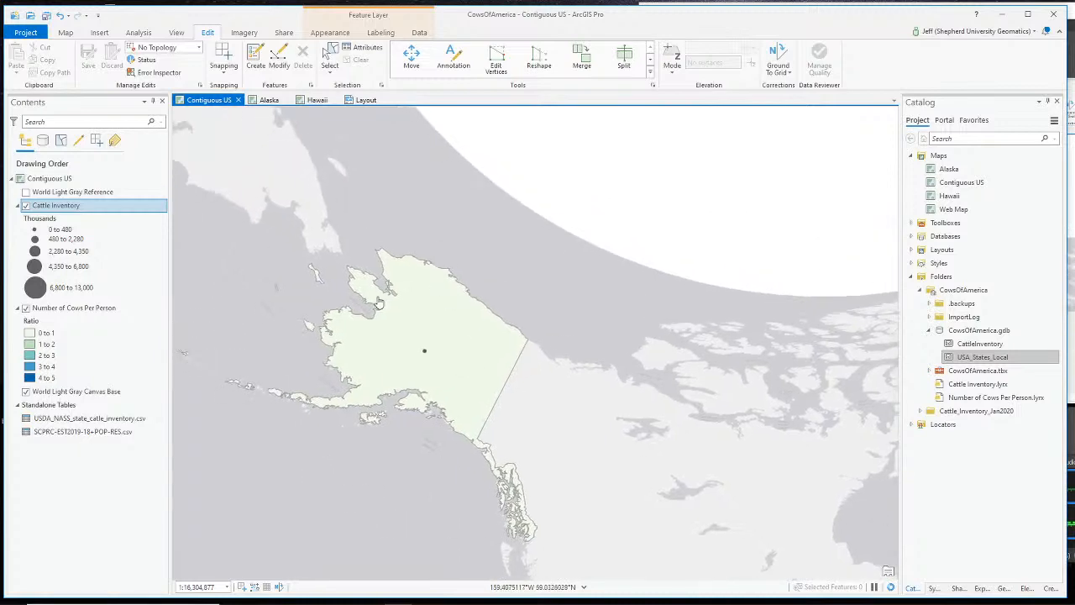
drag(412, 466, 376, 345)
drag(394, 441, 306, 169)
drag(334, 479, 283, 270)
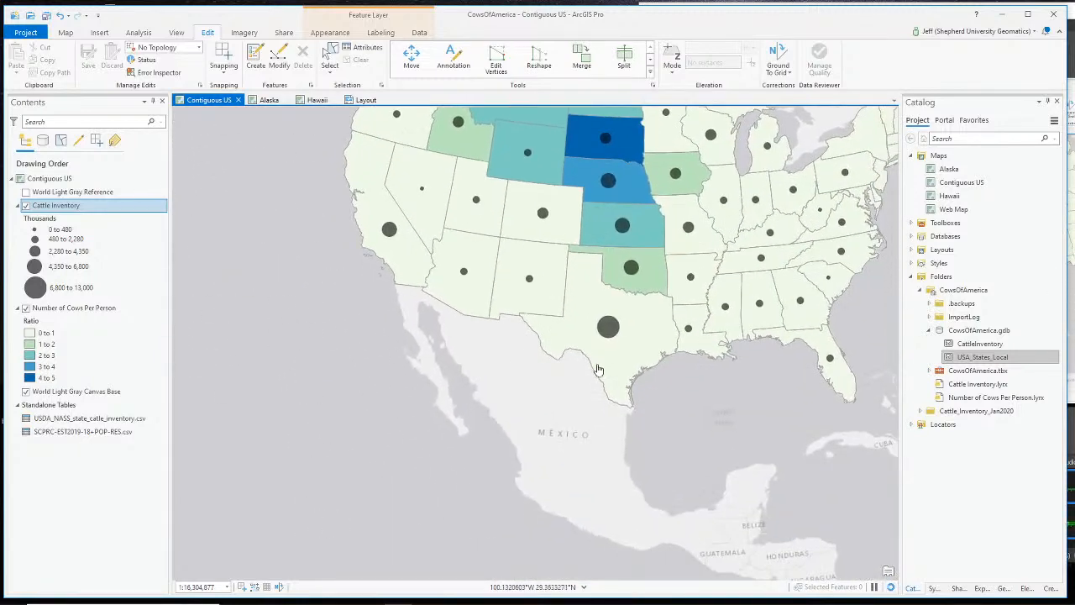
scroll(595, 380, up, 2)
scroll(588, 385, down, 4)
drag(414, 451, 343, 515)
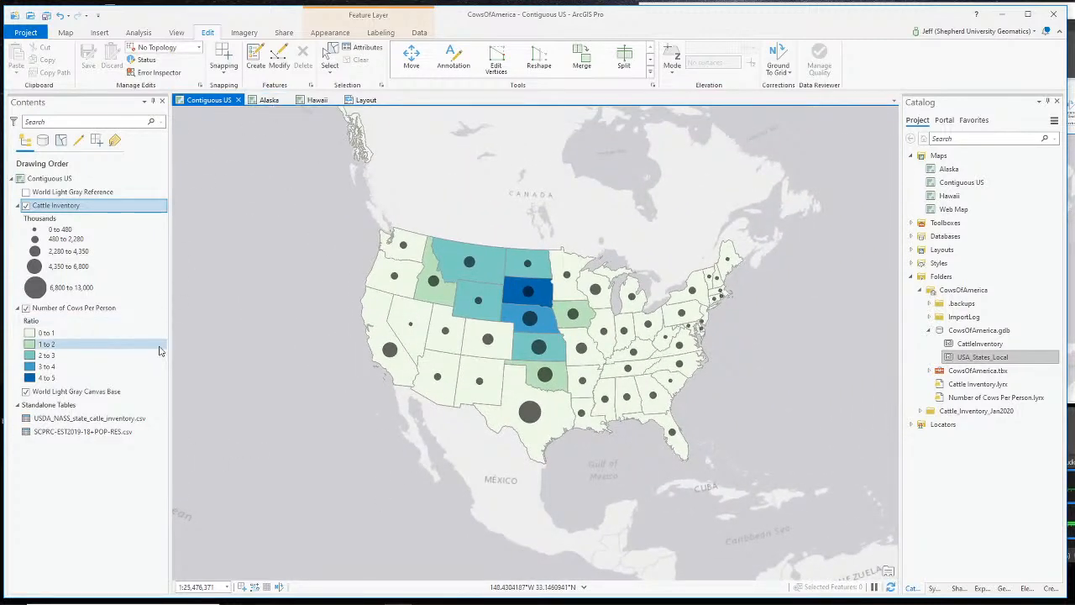
key(alt+Tab)
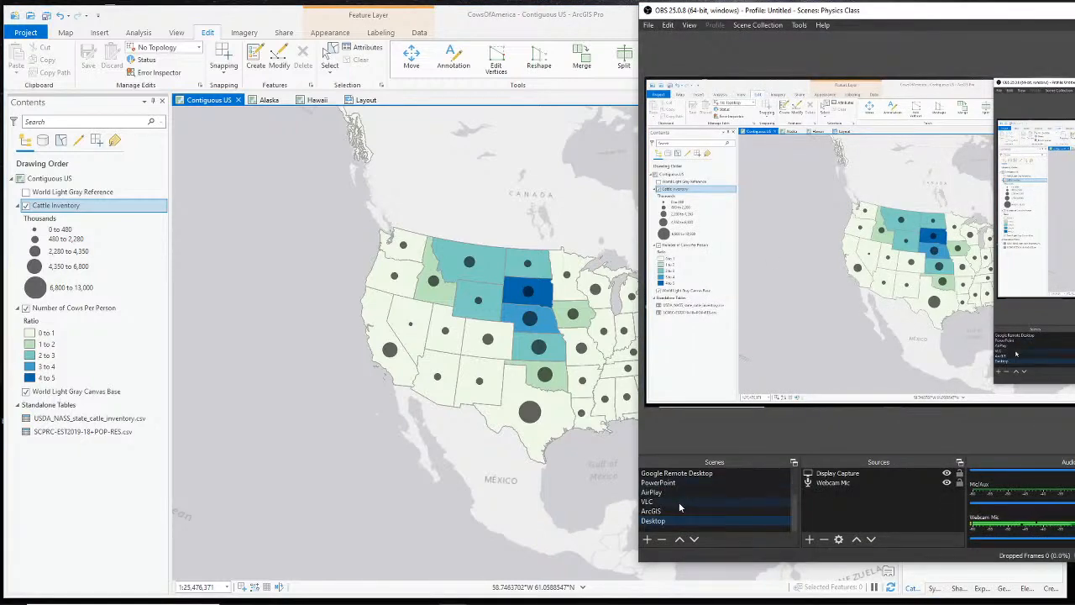
click(656, 483)
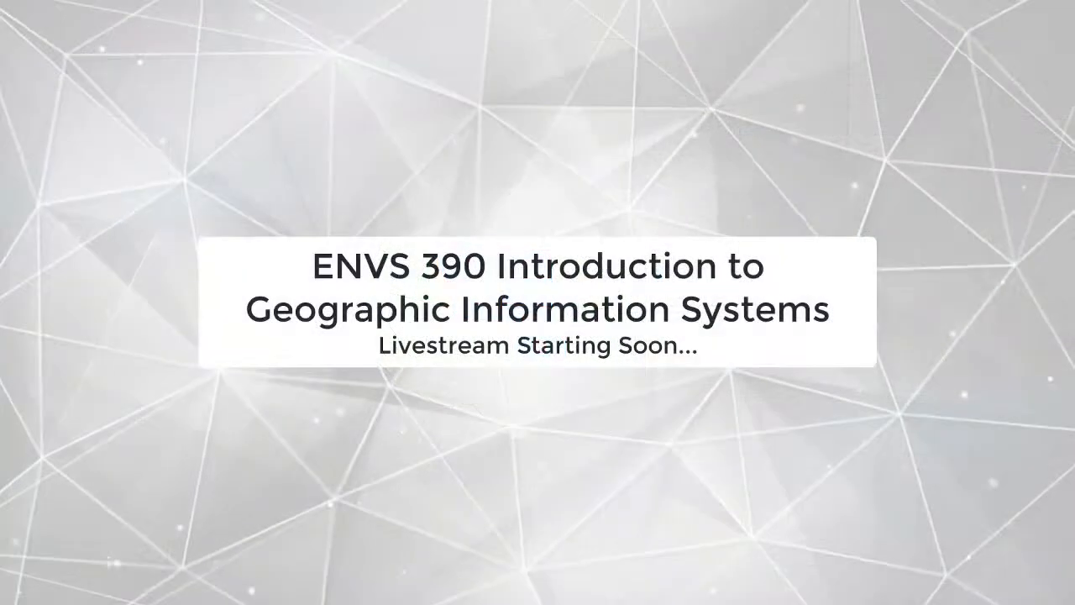
click(673, 492)
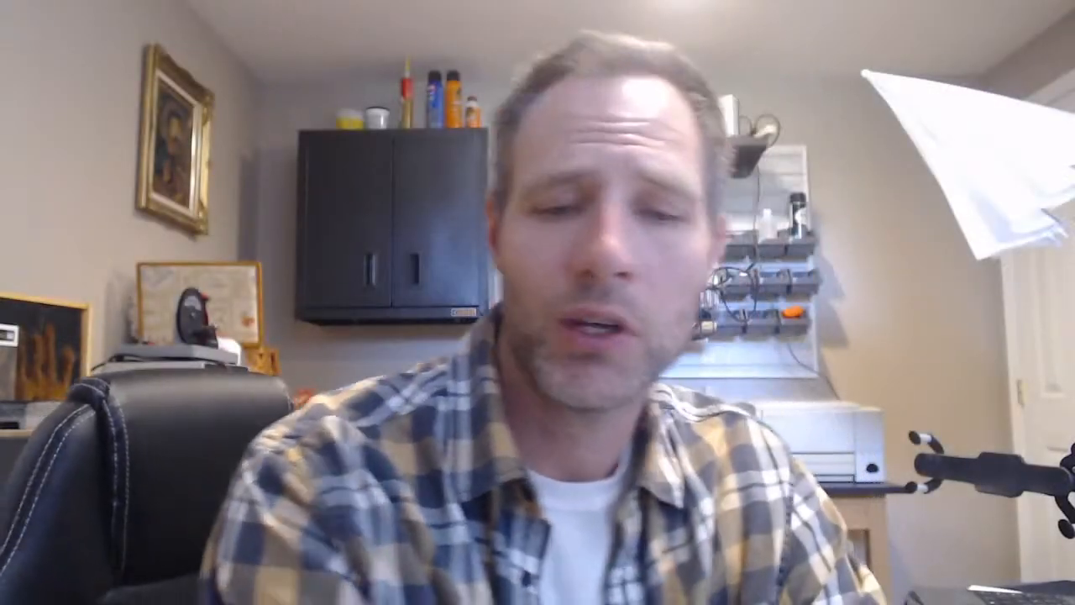
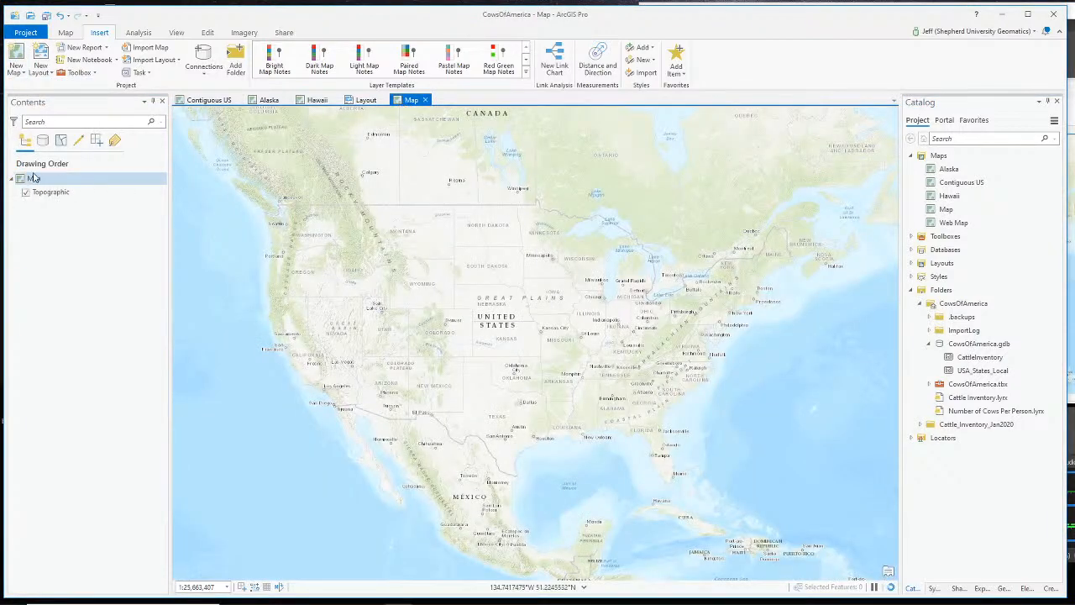
- Rename the new map from Map to Web Share in its Map Properties
click(34, 180)
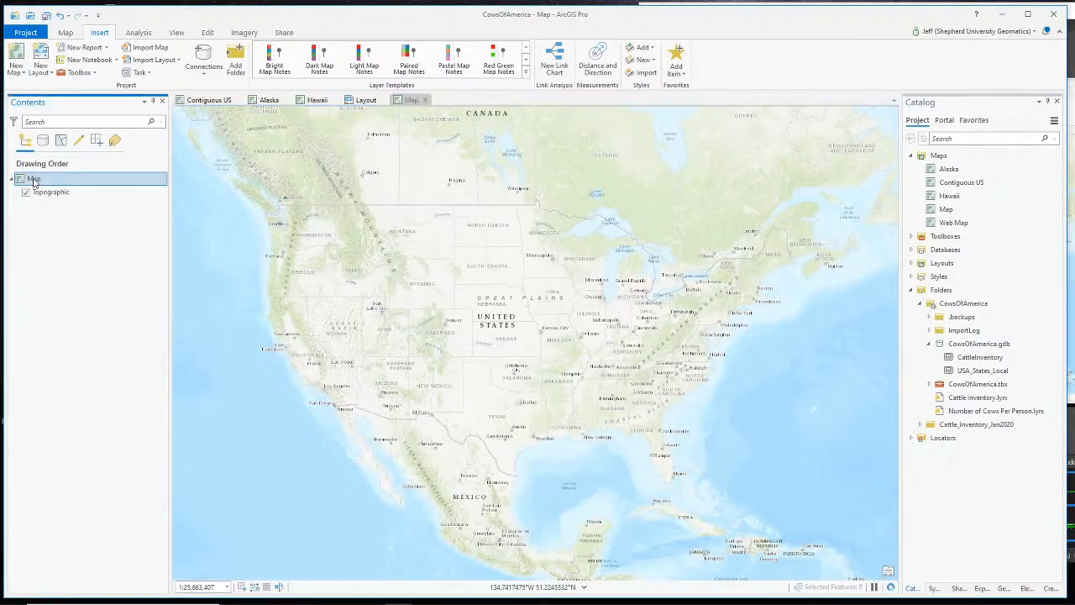
double_click(33, 180)
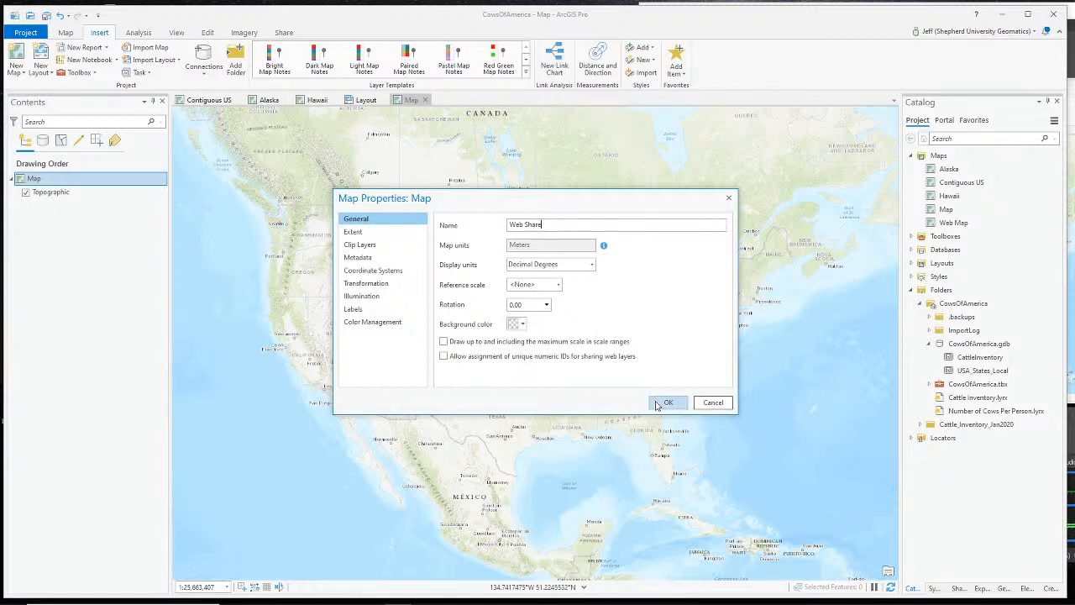
click(664, 403)
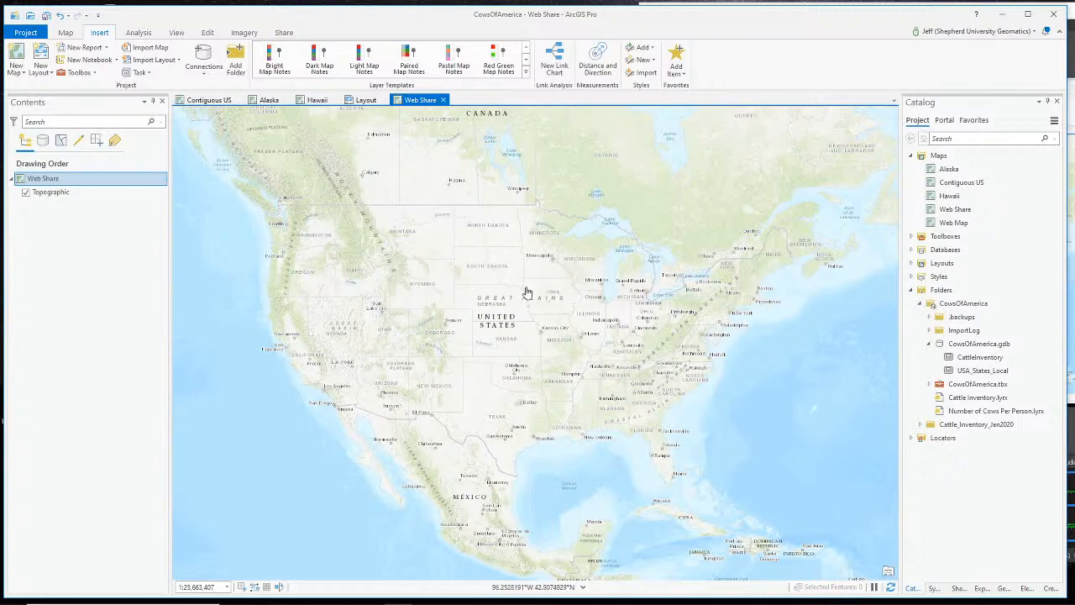
- Switch the Web Share basemap to Light Gray Canvas and hide World Light Gray Reference
scroll(523, 294, down, 3)
scroll(524, 293, up, 3)
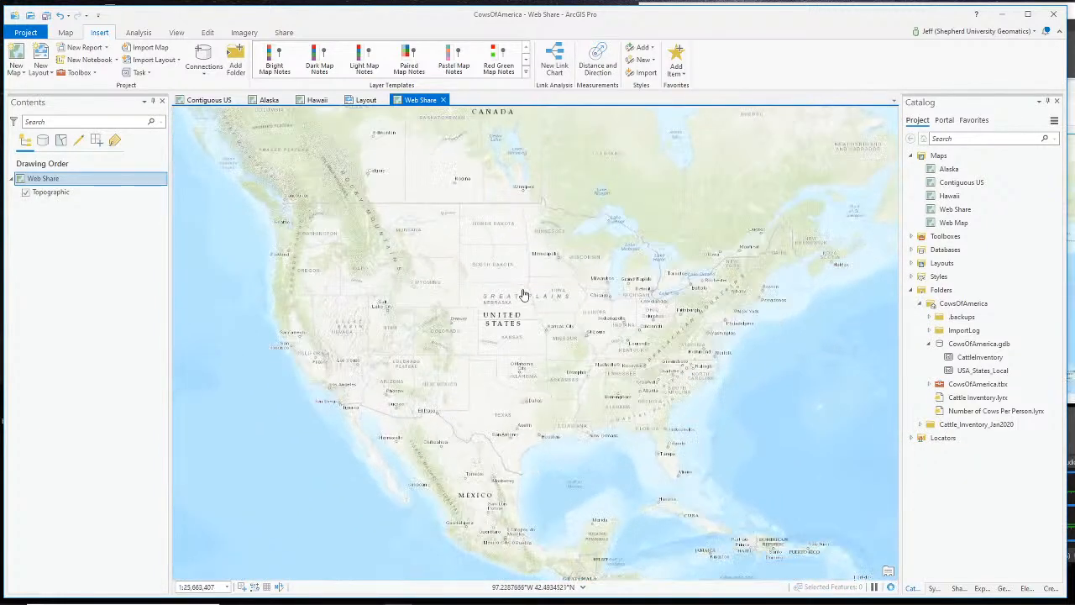
scroll(523, 293, down, 2)
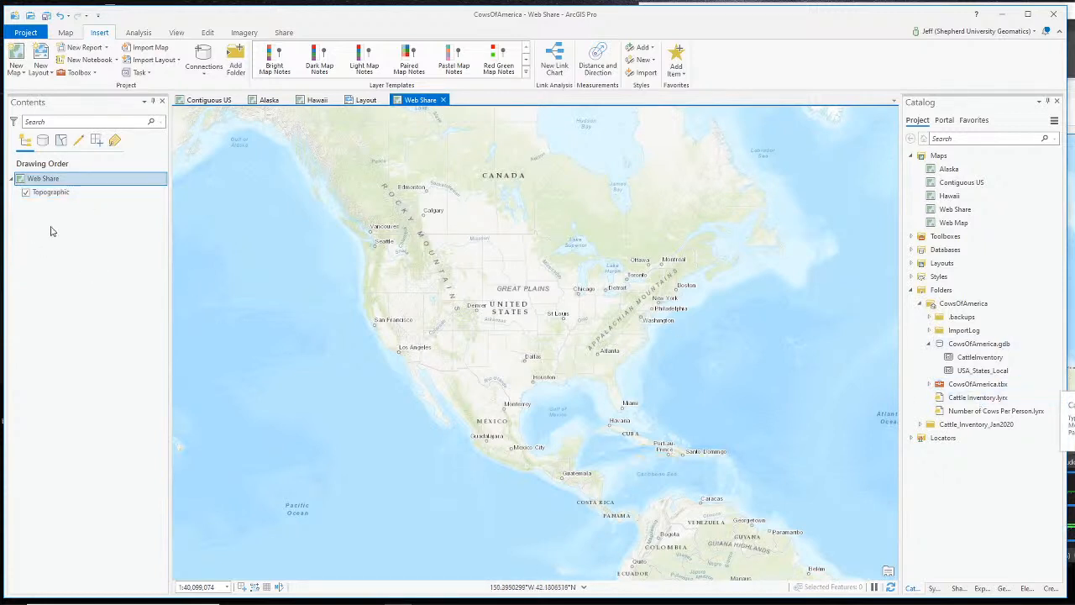
click(139, 32)
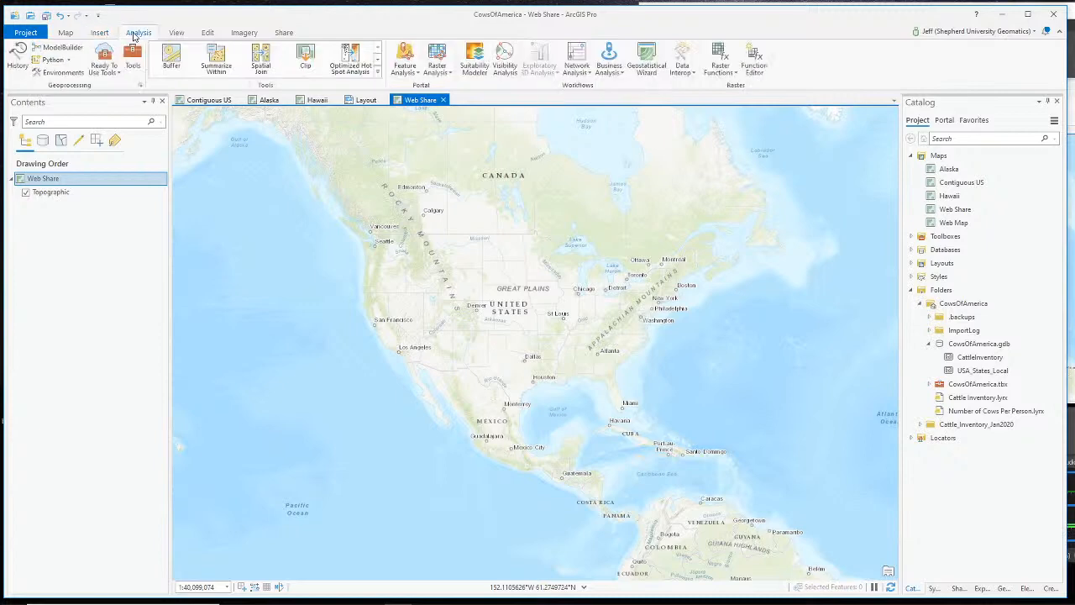
click(65, 32)
click(207, 73)
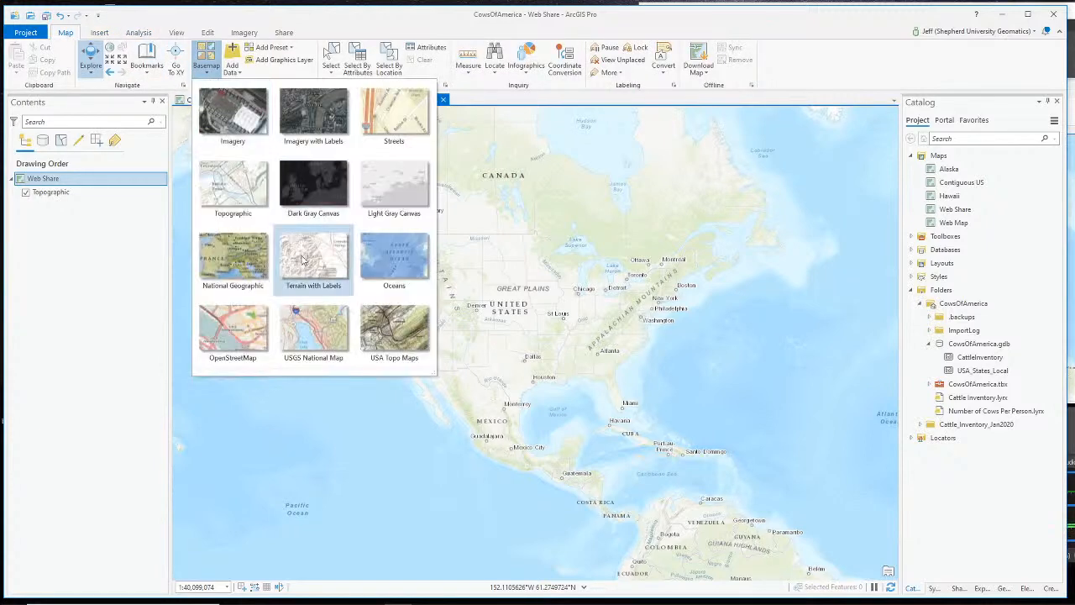
click(396, 200)
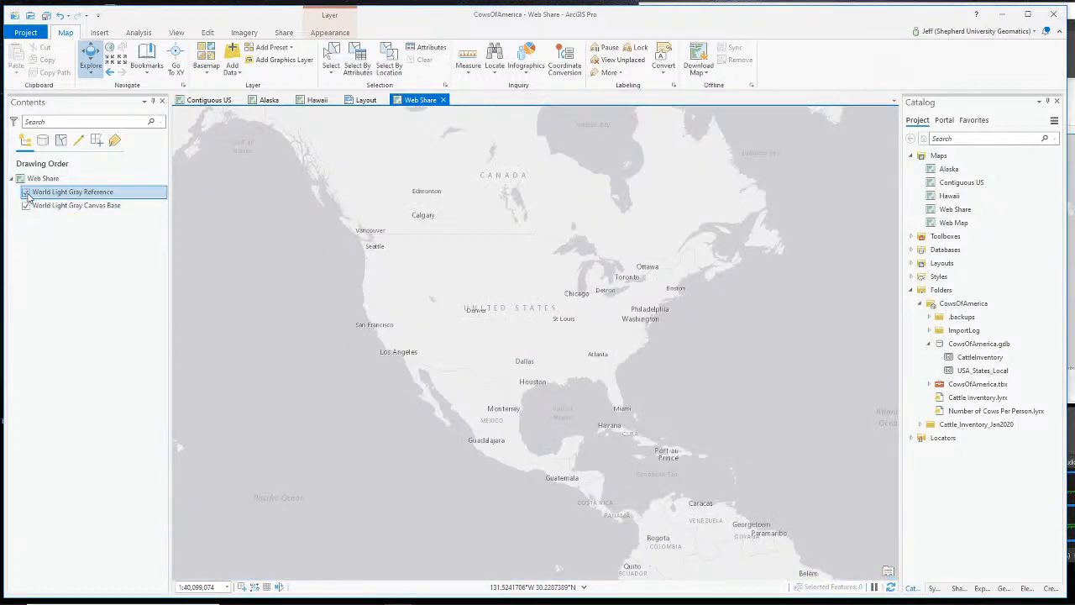
click(26, 193)
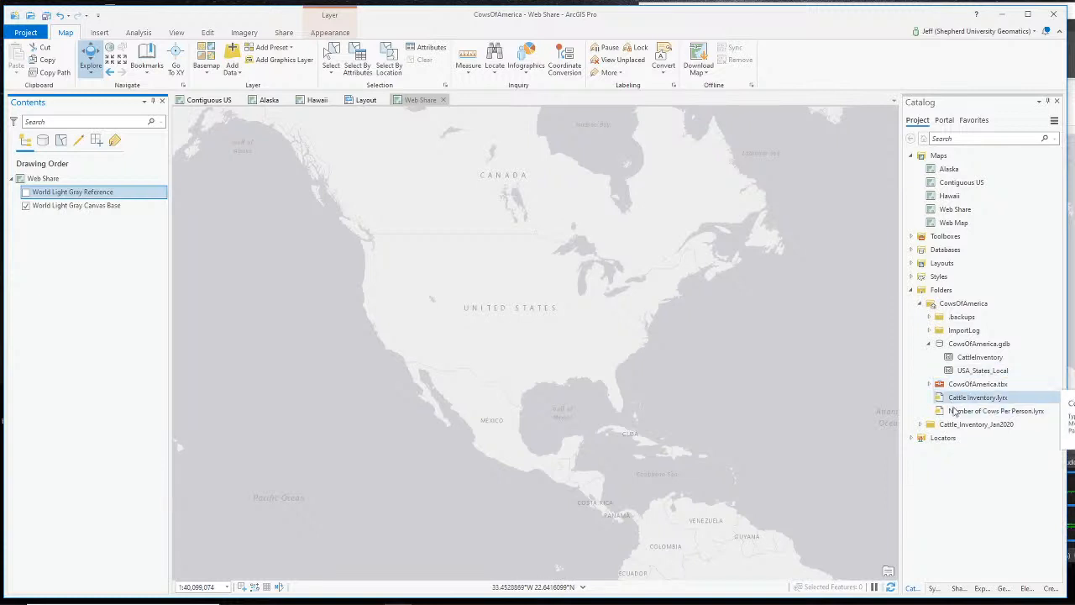
- Add the CattleInventory feature class to the map, then remove it again
click(955, 360)
drag(956, 360, 59, 206)
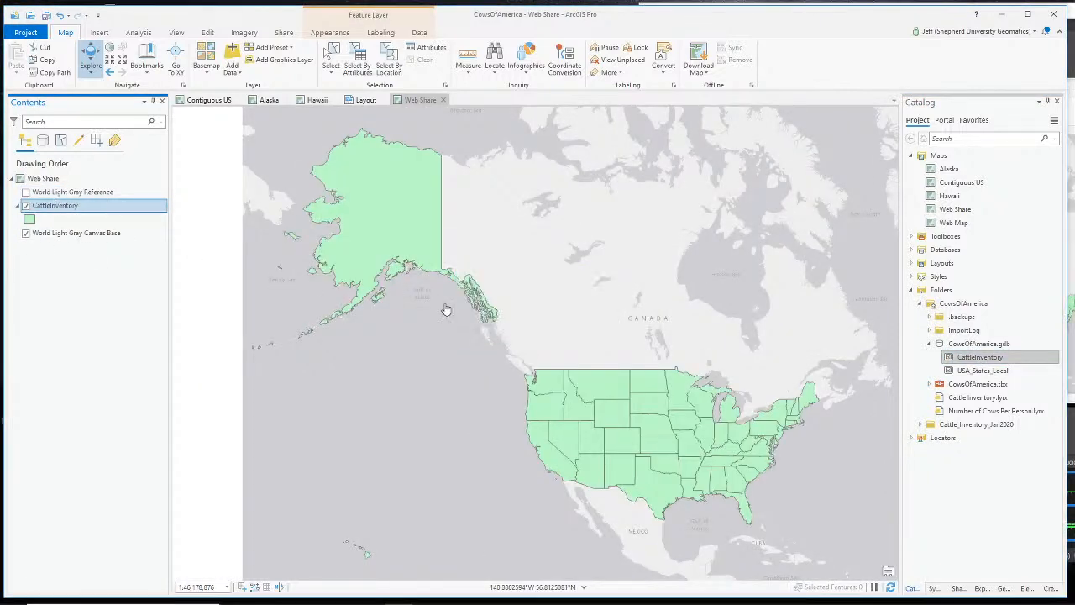
right_click(57, 214)
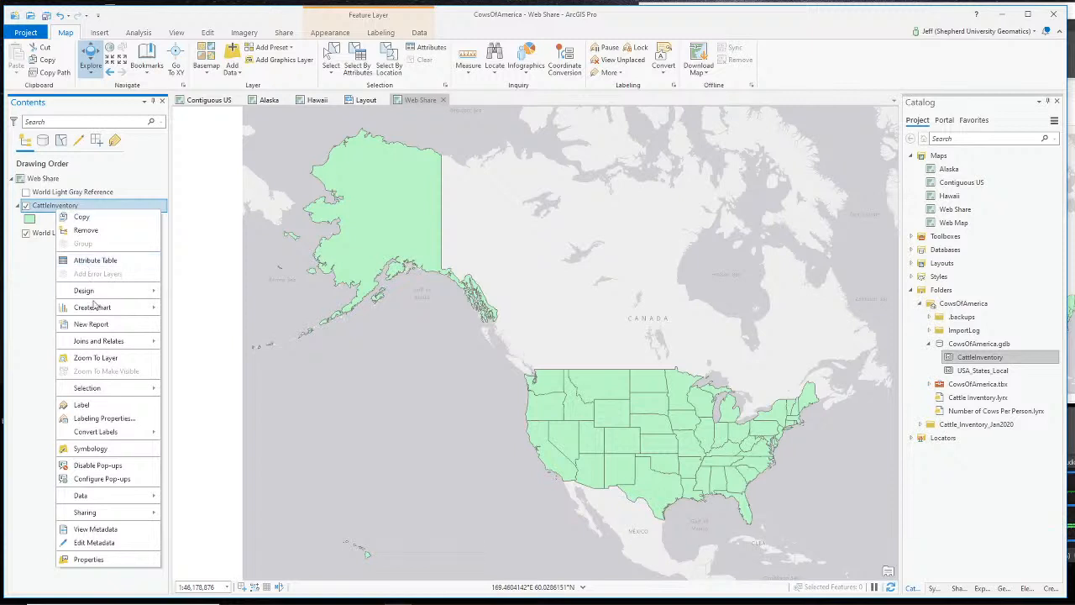
click(99, 232)
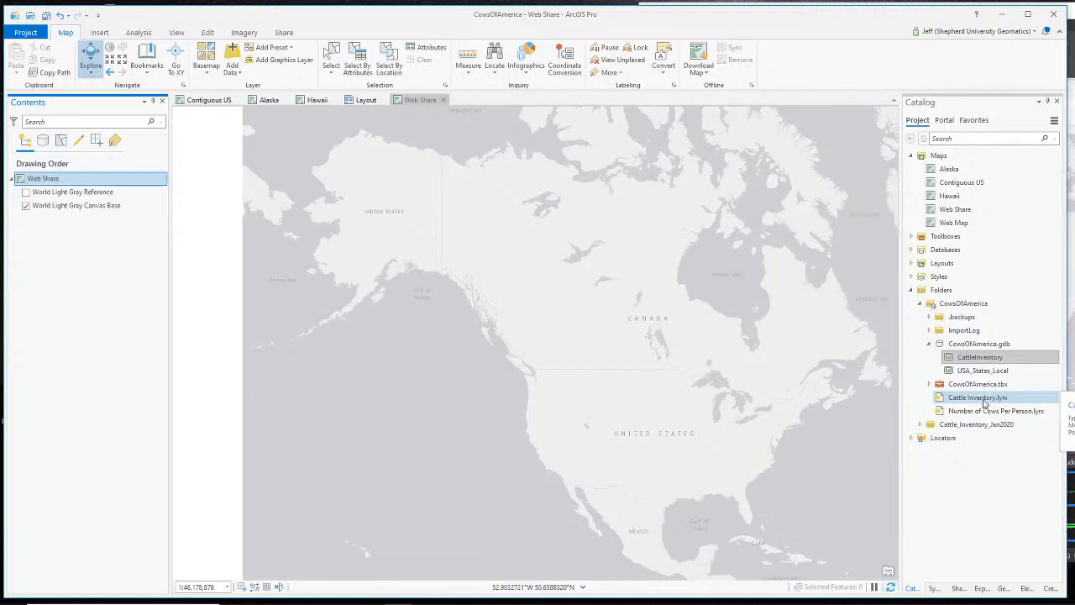
- Add the Cattle Inventory and Number of Cows Per Person layer files above the basemap
drag(985, 402, 831, 390)
drag(256, 246, 98, 201)
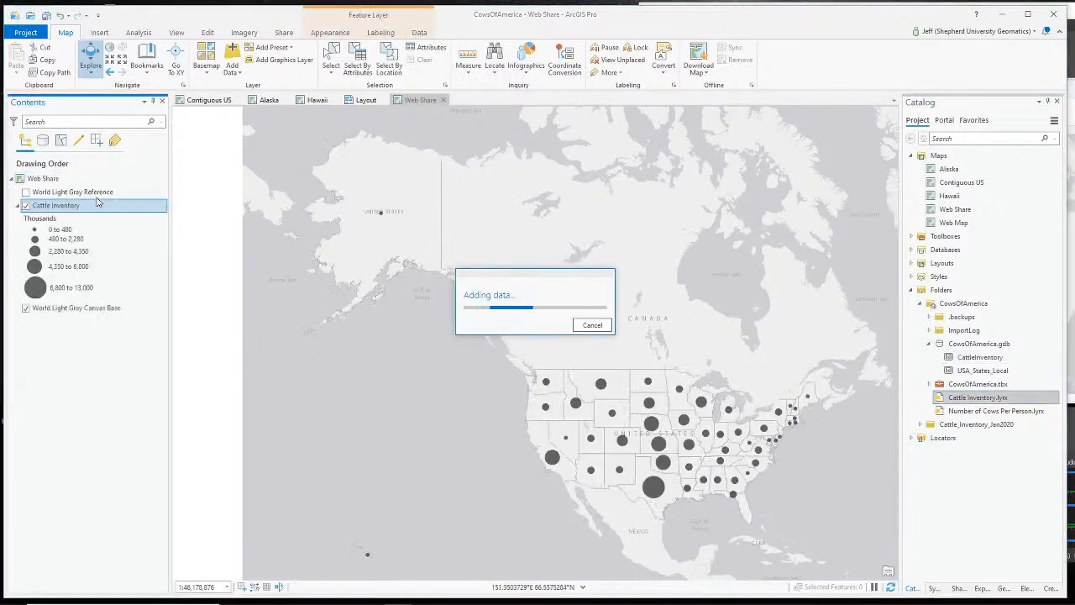
drag(966, 412, 575, 380)
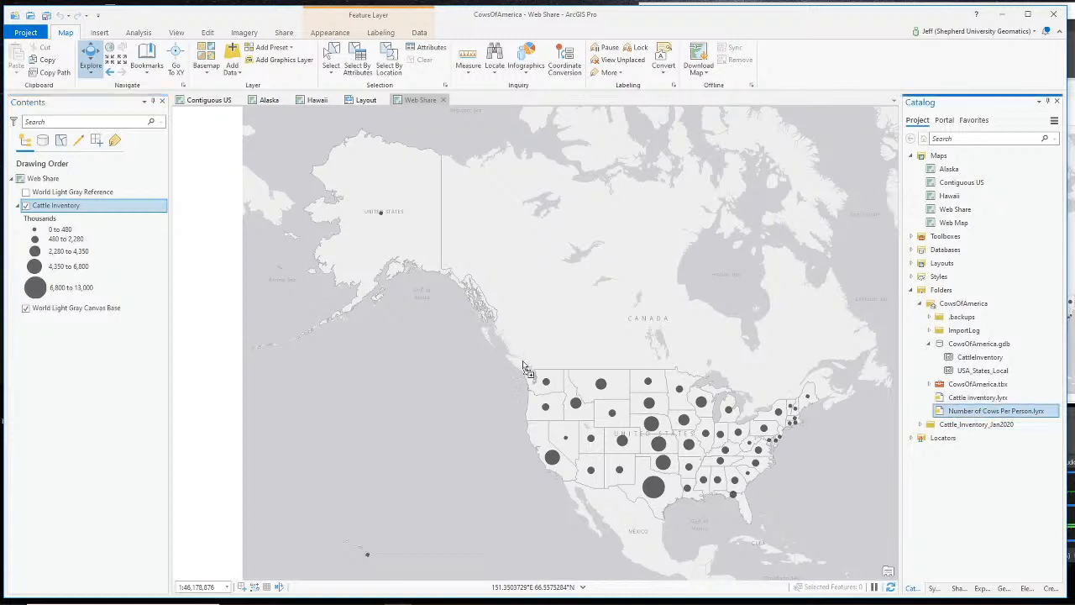
drag(138, 311, 90, 302)
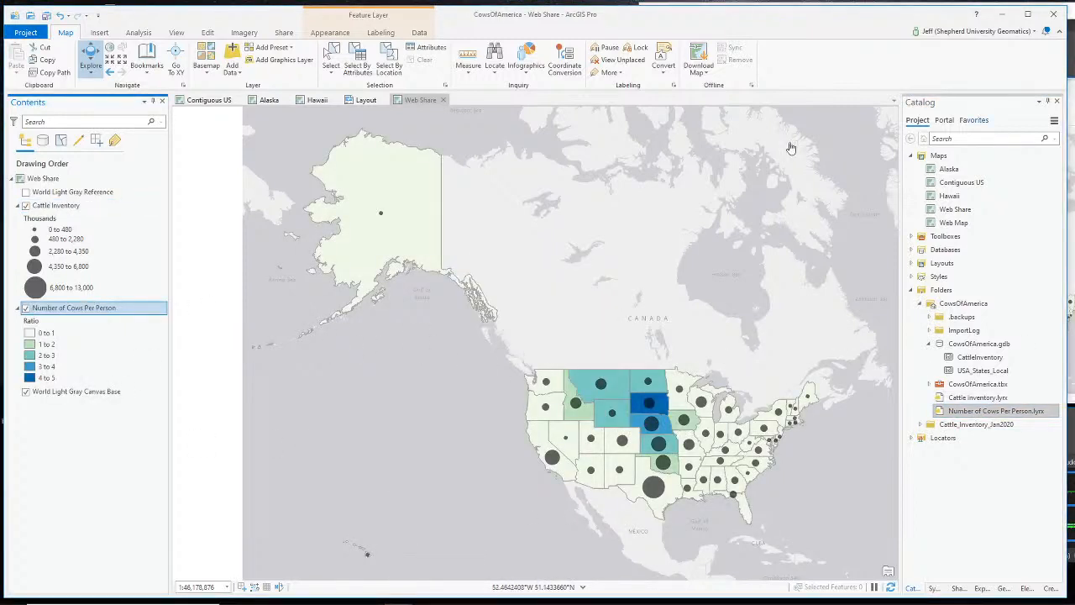
- Compare the Web Share map against the Contiguous US, Alaska and Hawaii maps
click(206, 100)
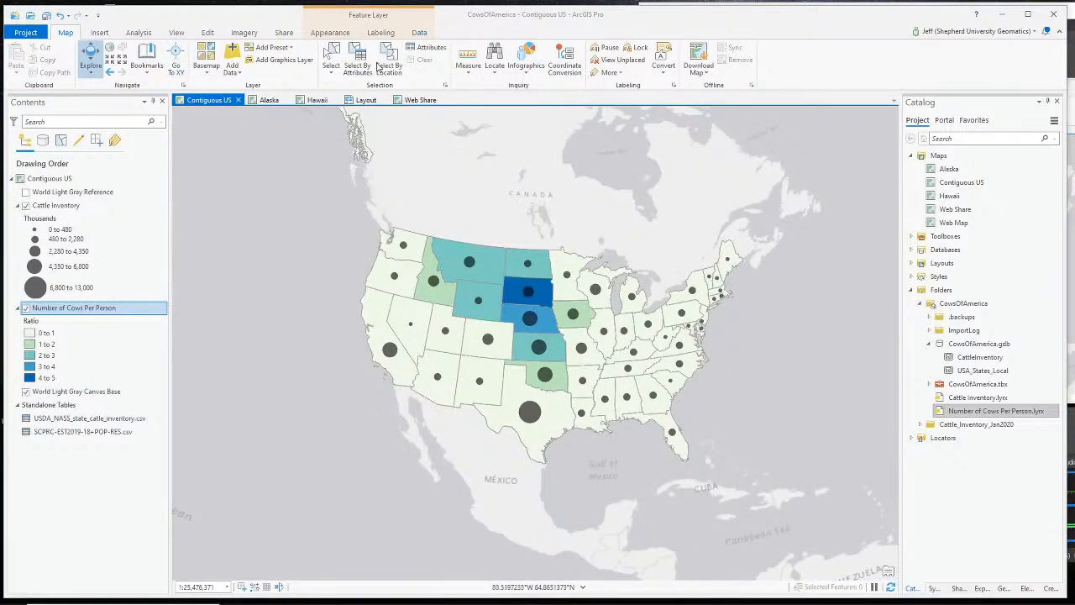
click(420, 99)
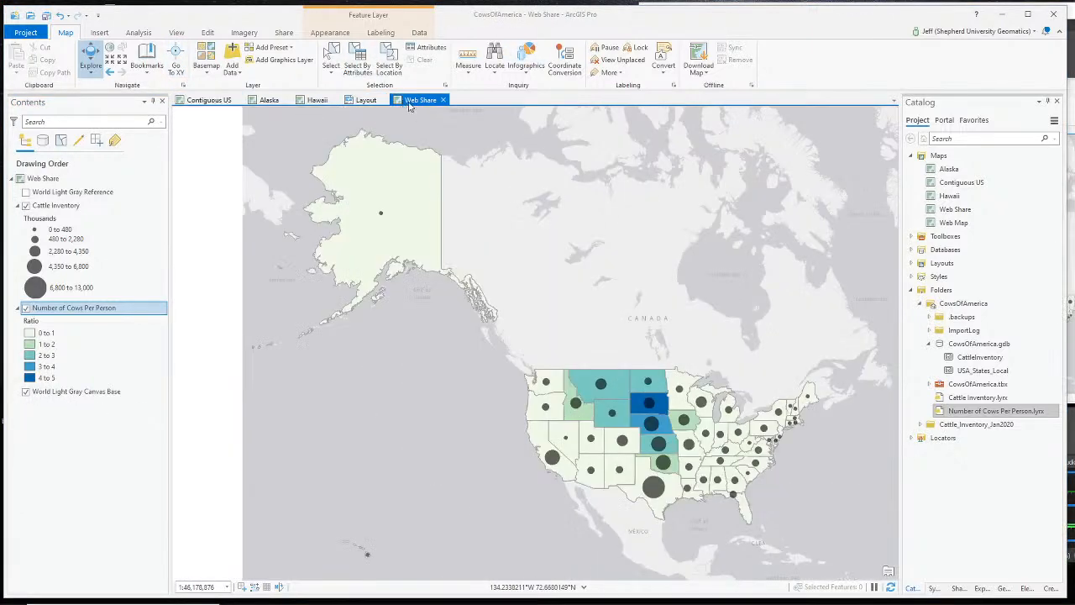
click(210, 100)
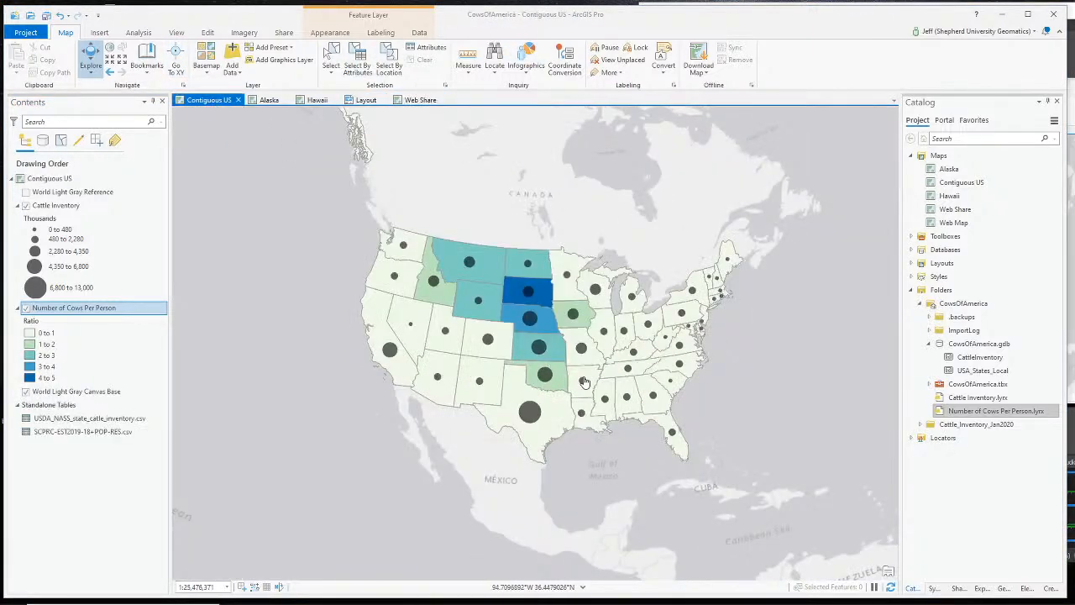
click(420, 100)
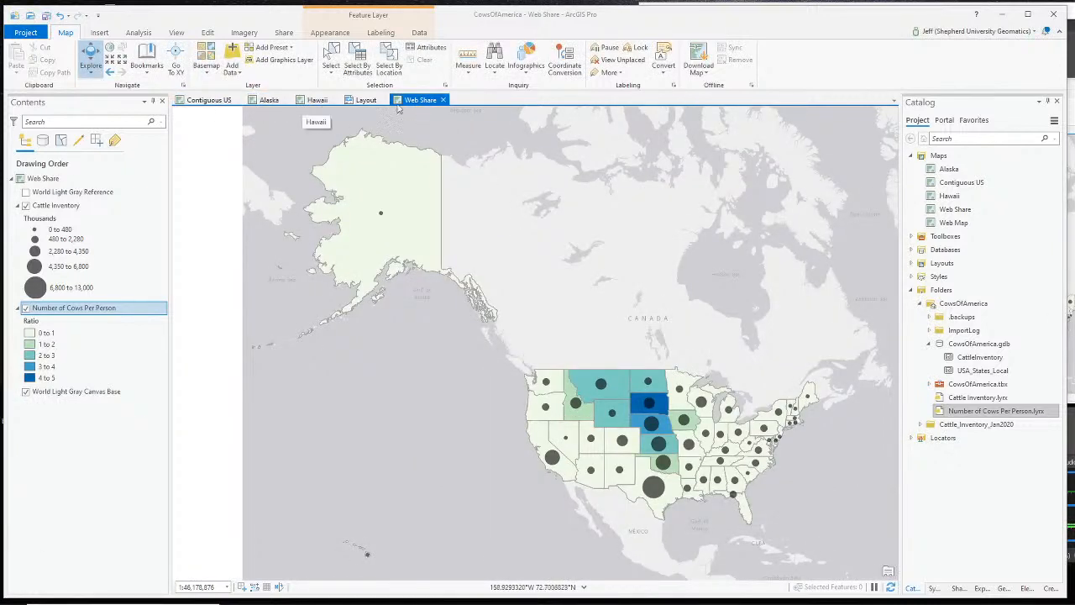
click(267, 100)
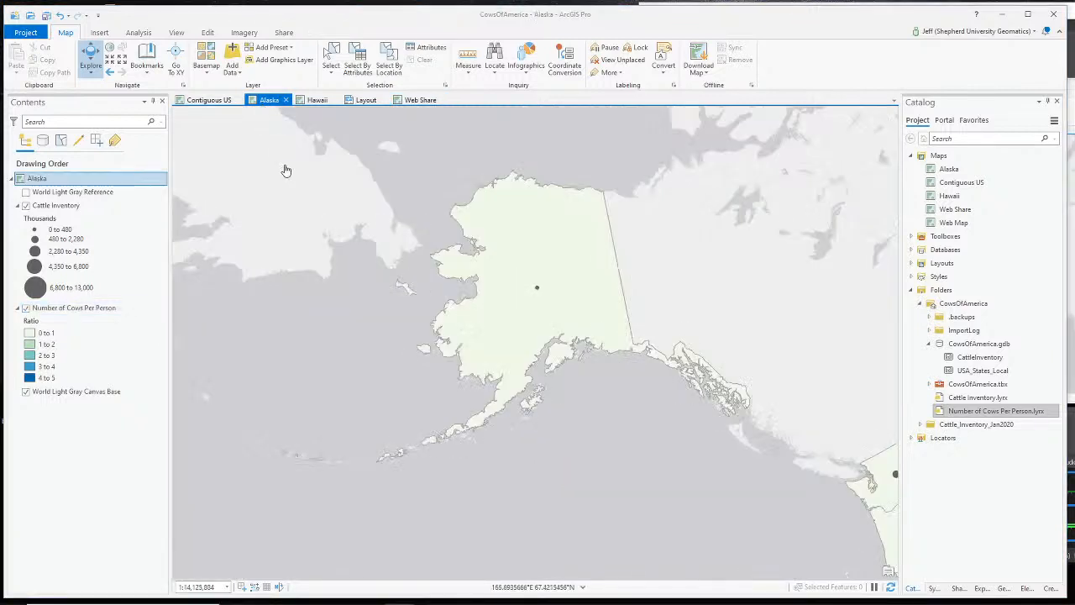
click(316, 100)
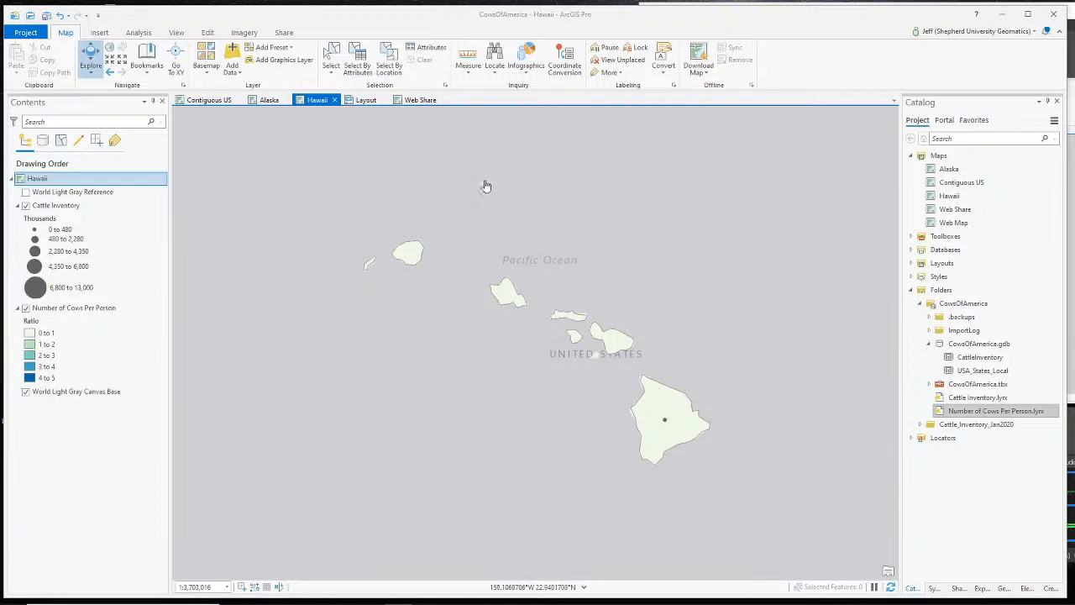
click(264, 102)
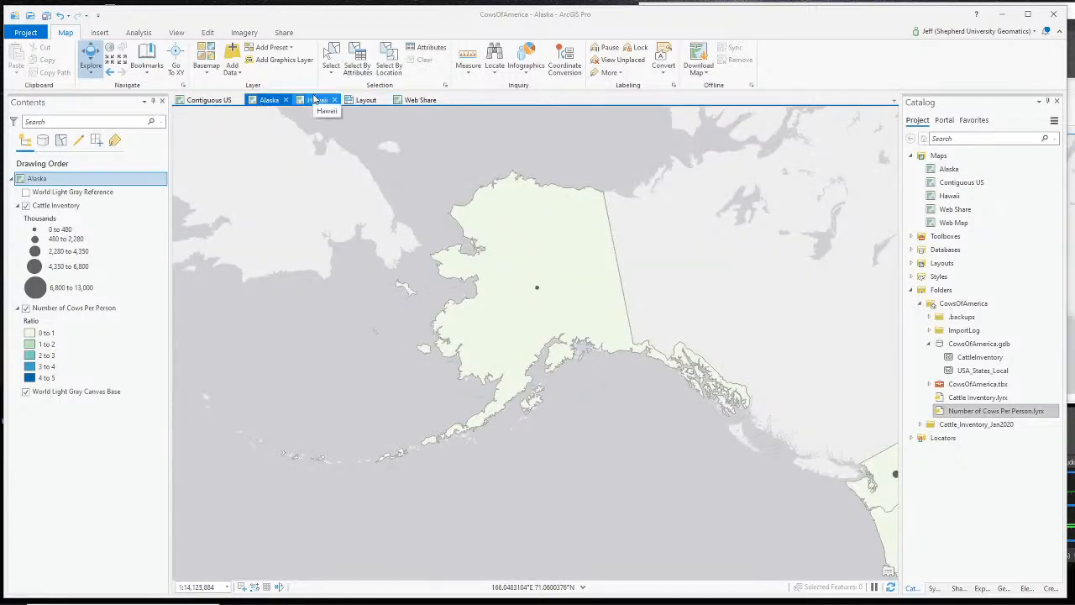
- Pan the Contiguous US map to check Hawaii and recentre it, then view the Alaska map
click(194, 100)
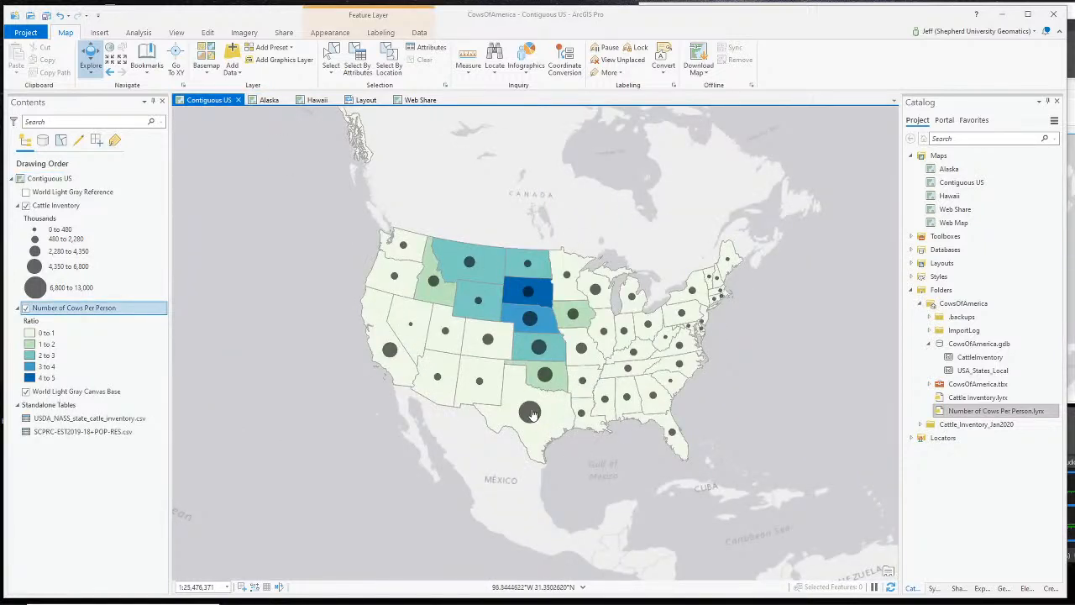
drag(357, 451, 676, 376)
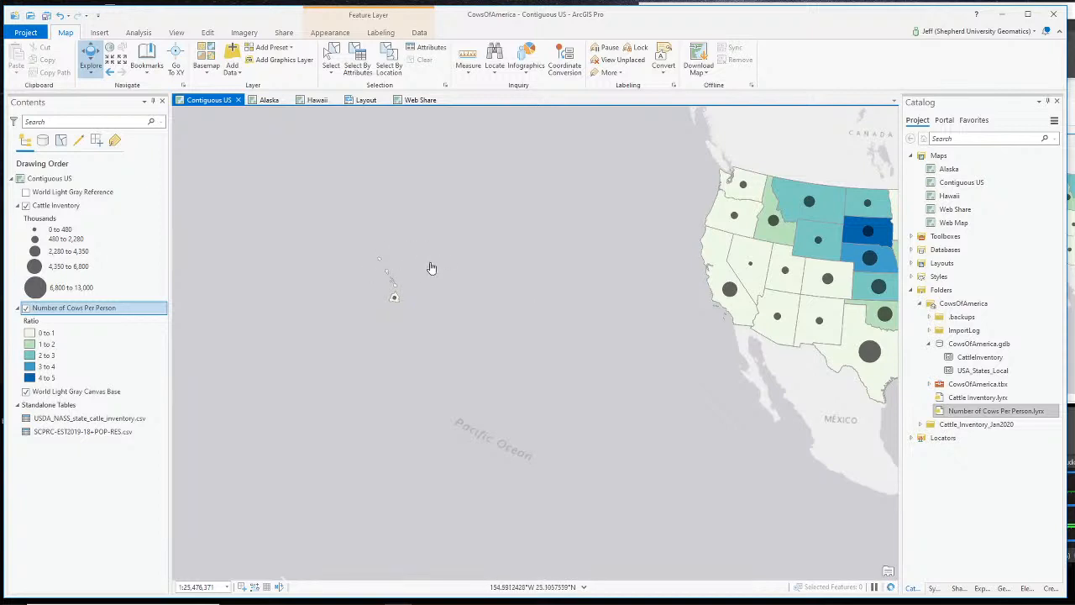
drag(431, 267, 462, 540)
drag(645, 361, 218, 133)
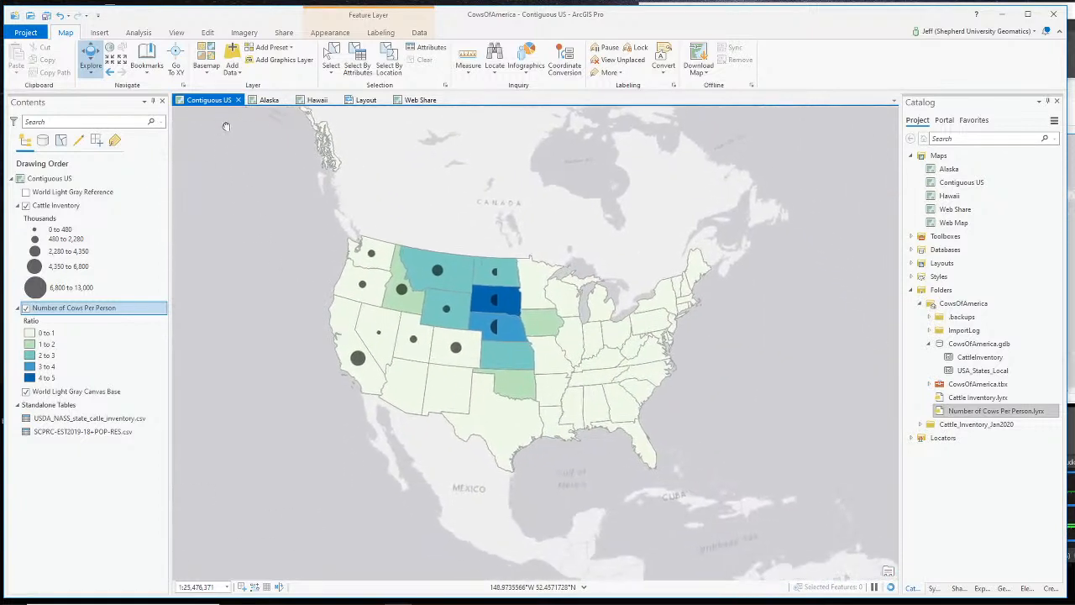
click(268, 100)
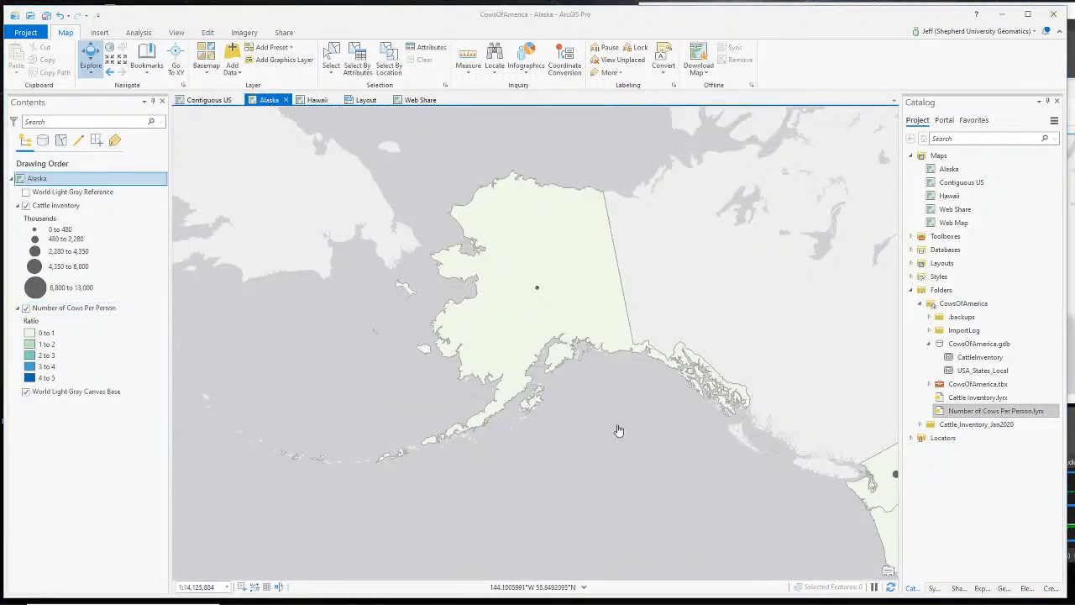
- Bring up the Alaska map's coordinate system settings and search the available systems
right_click(42, 179)
click(73, 380)
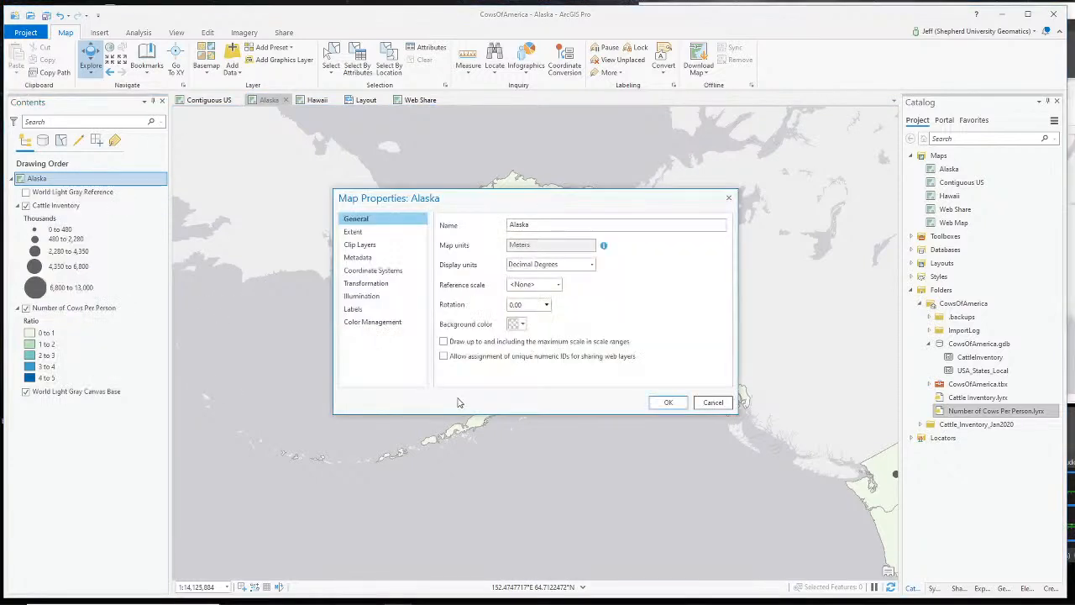
click(374, 270)
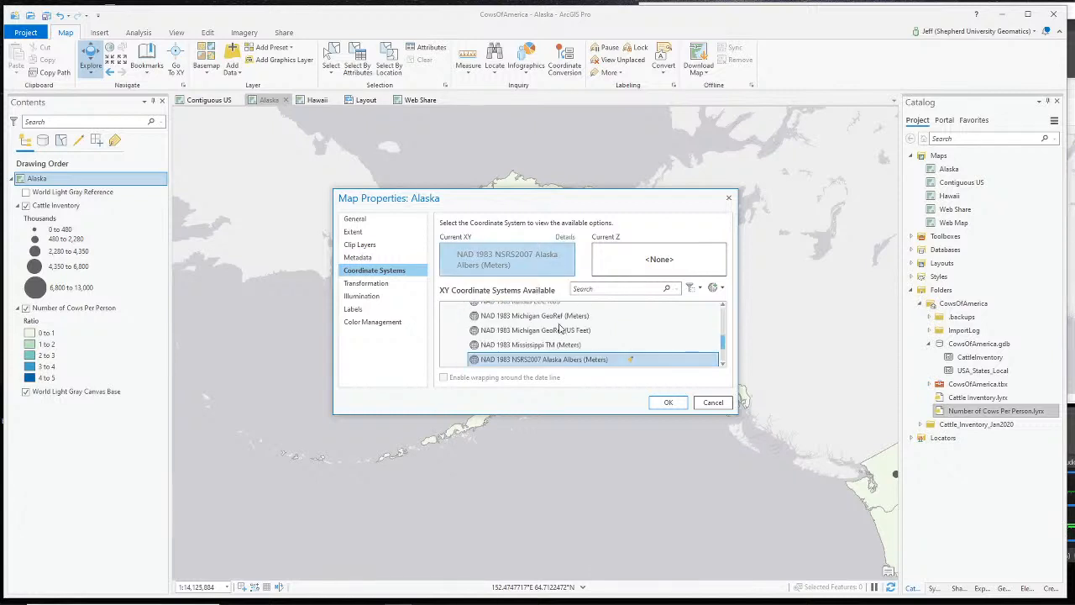
click(612, 288)
text(alaska)
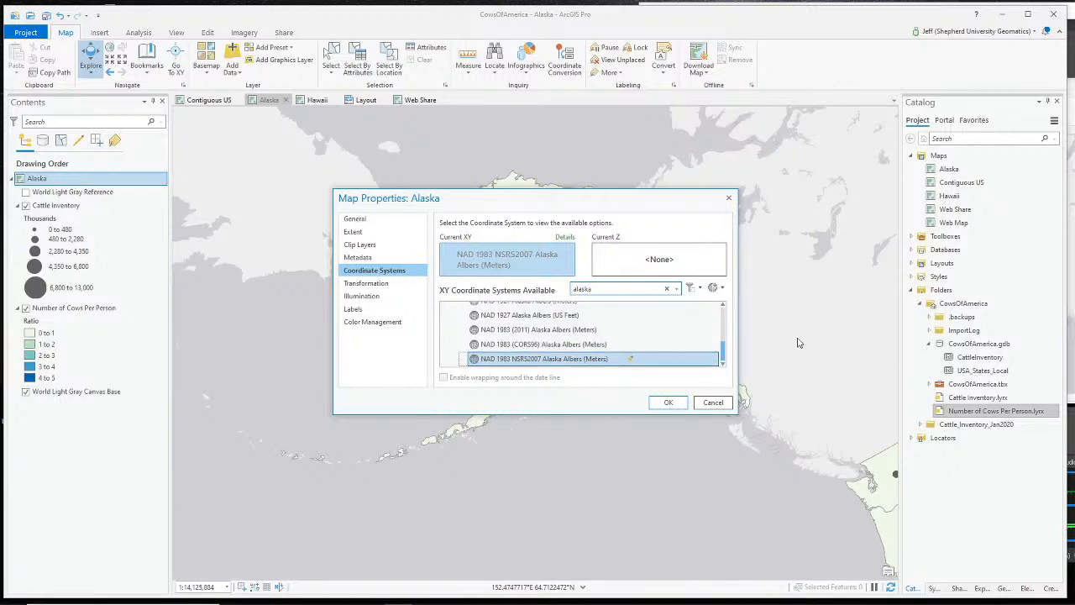
- Select NAD 1983 NSRS2007 Alaska Albers (Meters) under State Systems and apply it
scroll(676, 342, up, 2)
click(453, 342)
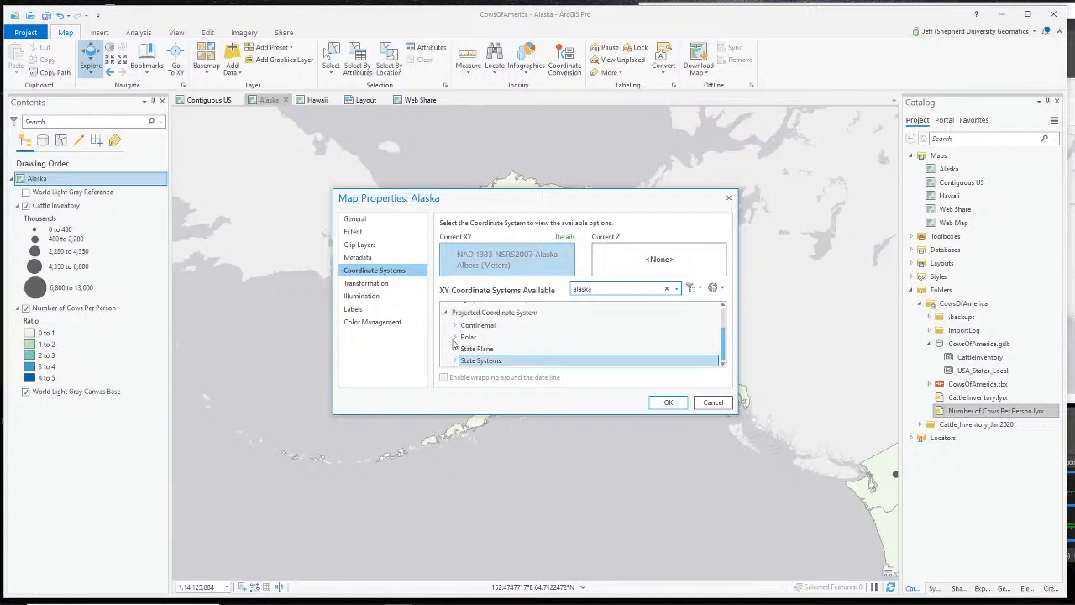
click(455, 349)
scroll(544, 347, down, 2)
scroll(542, 349, up, 1)
scroll(542, 349, up, 2)
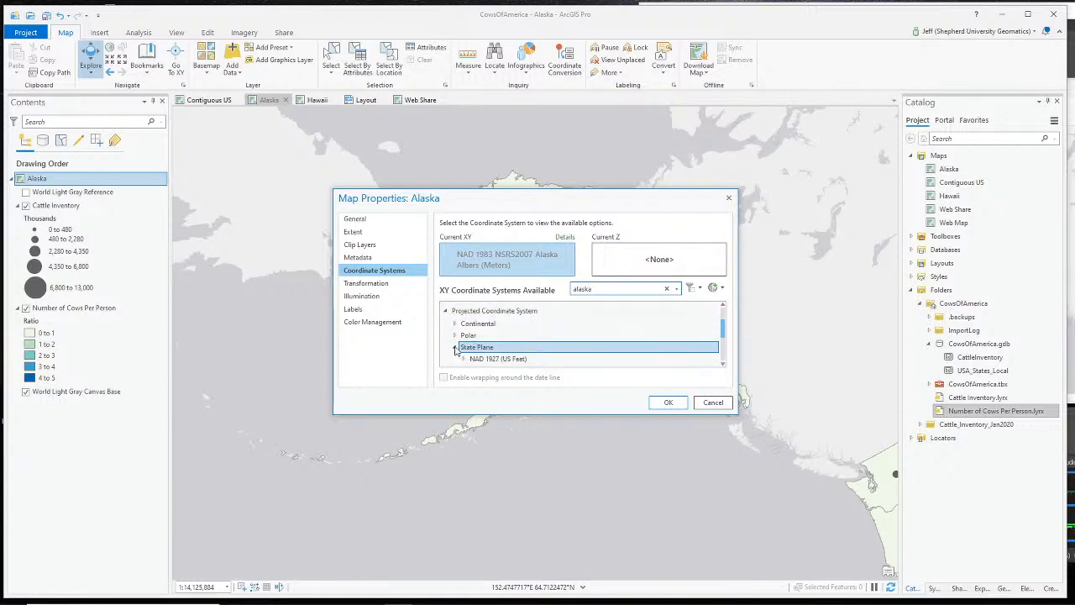
click(455, 347)
click(456, 361)
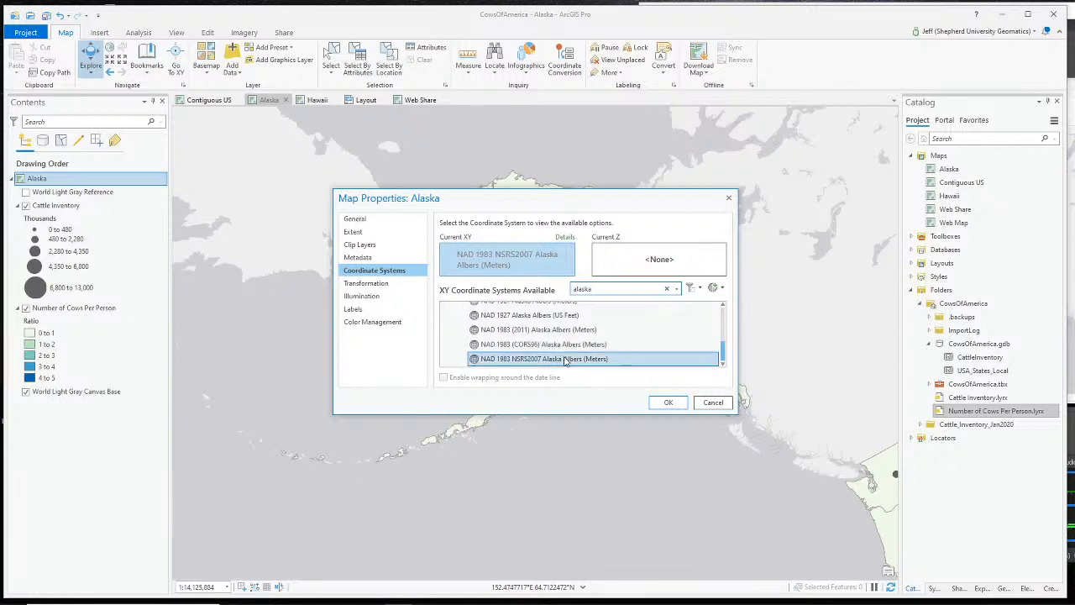
click(665, 403)
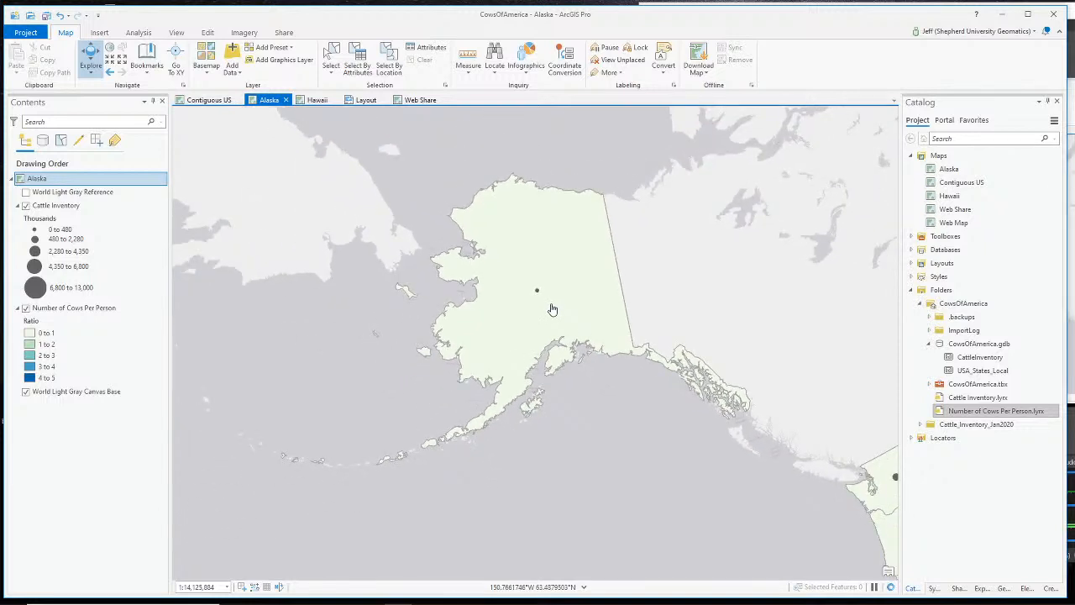
- Show the Hawaii map, switch OBS to the Webcam Only scene, then return to Hawaii
click(317, 99)
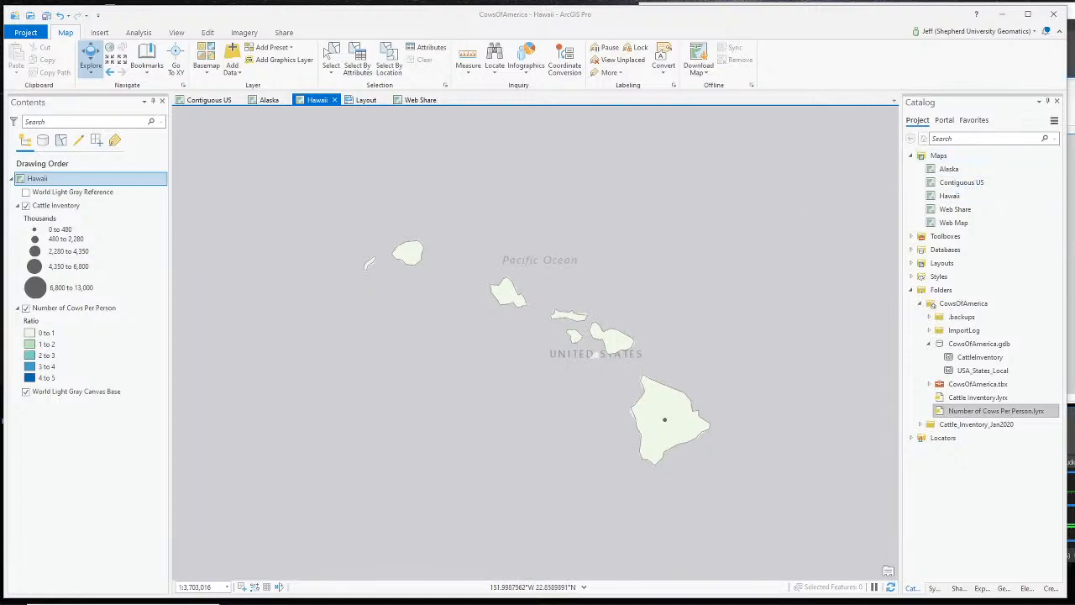
click(1071, 134)
scroll(706, 493, up, 2)
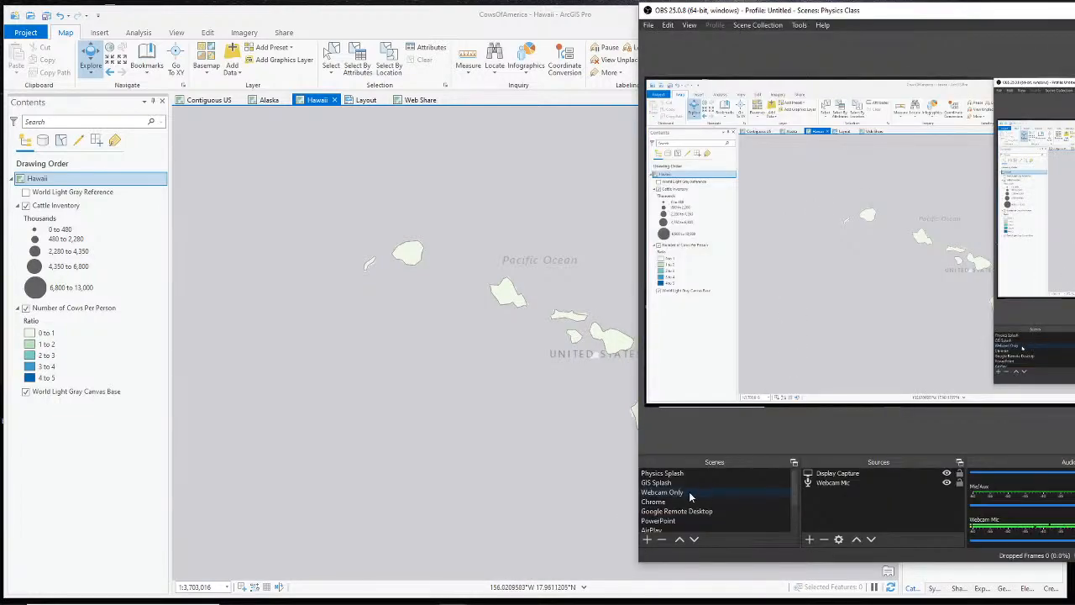
click(687, 492)
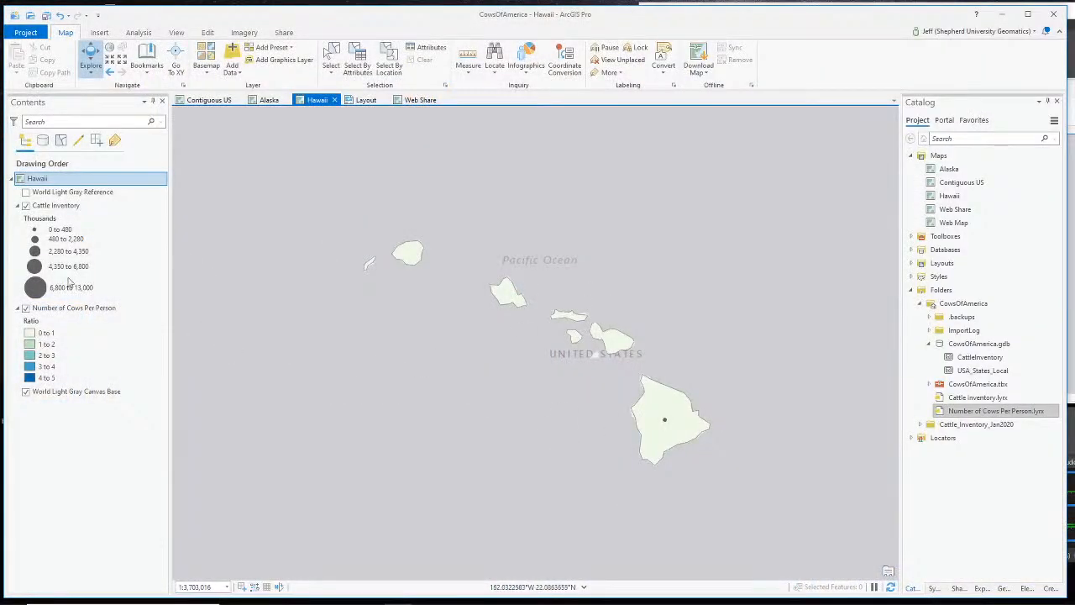
click(27, 456)
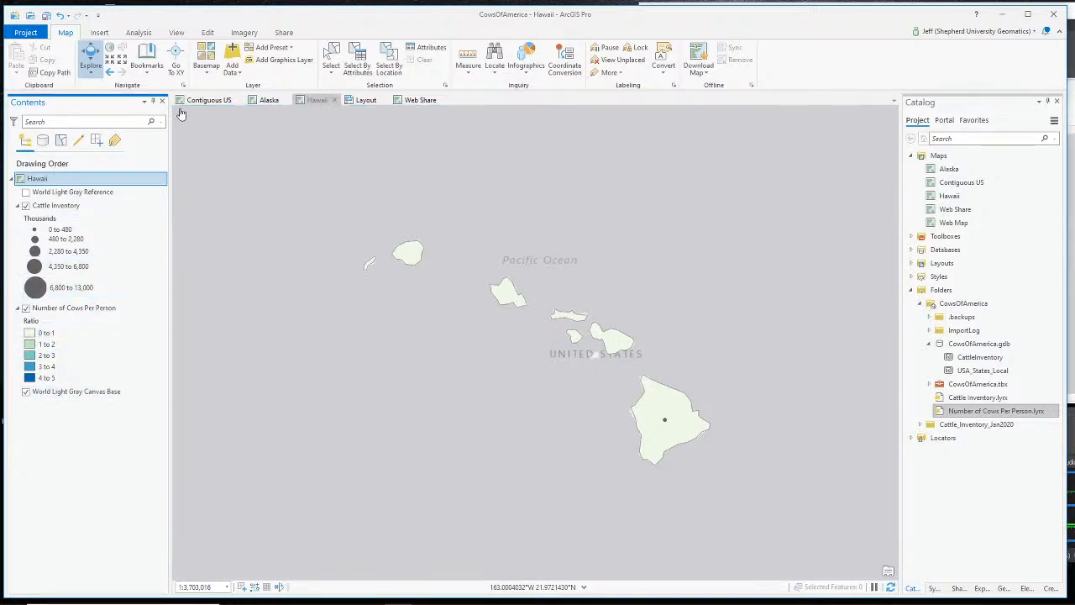
click(317, 100)
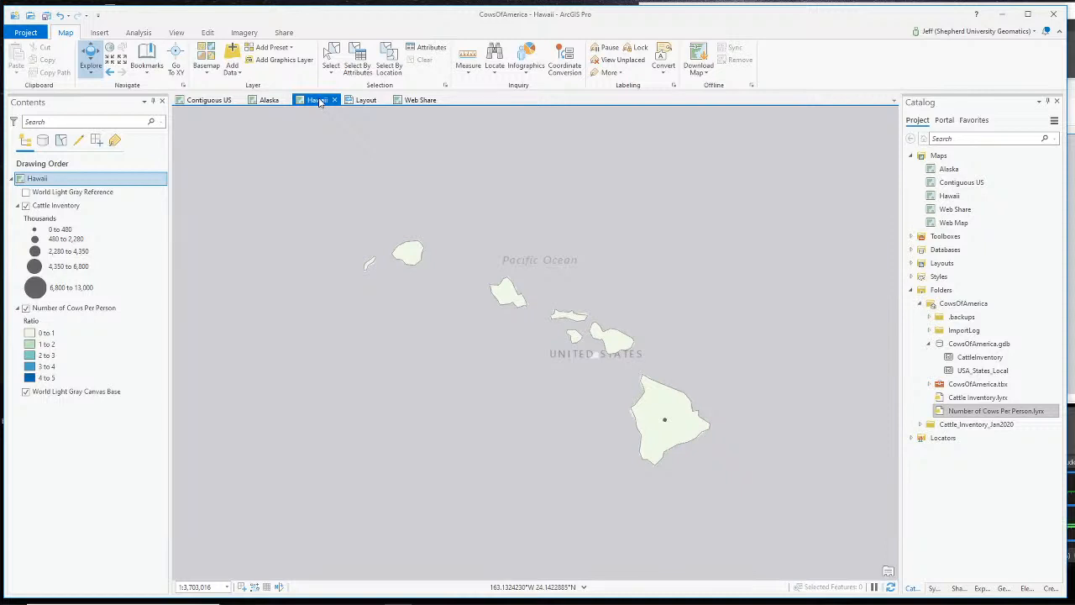
- Try setting a spatial filter in the Hawaii map's properties, then cancel without changes
right_click(55, 179)
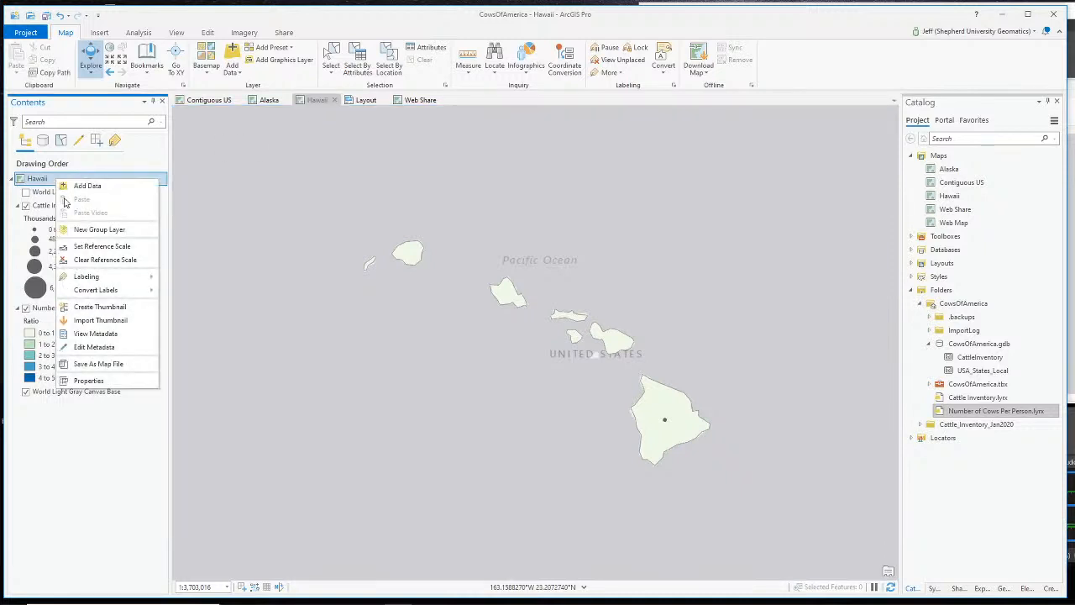
click(88, 381)
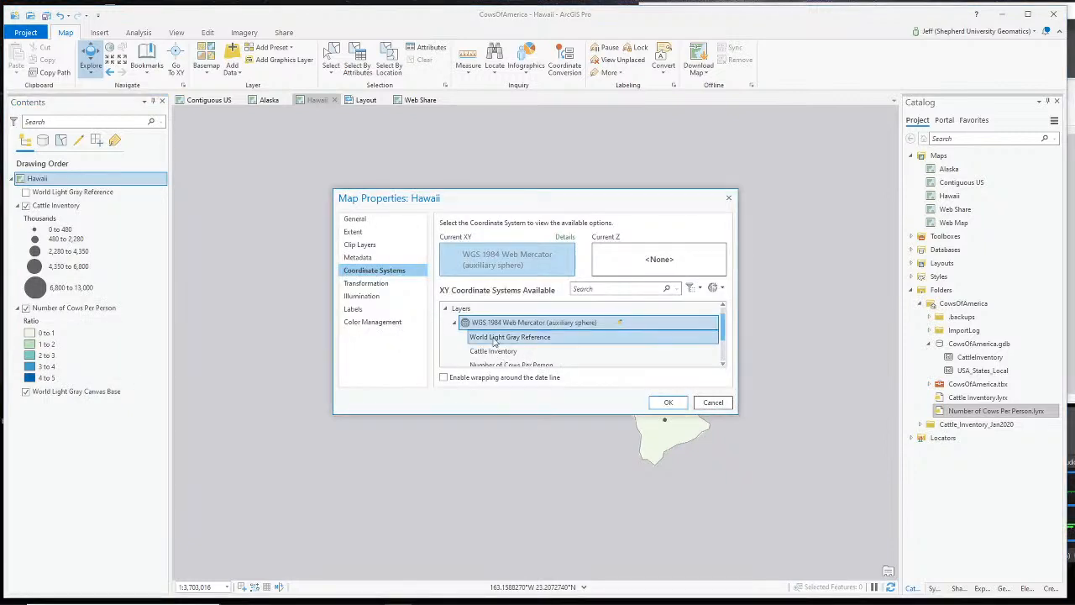
click(695, 290)
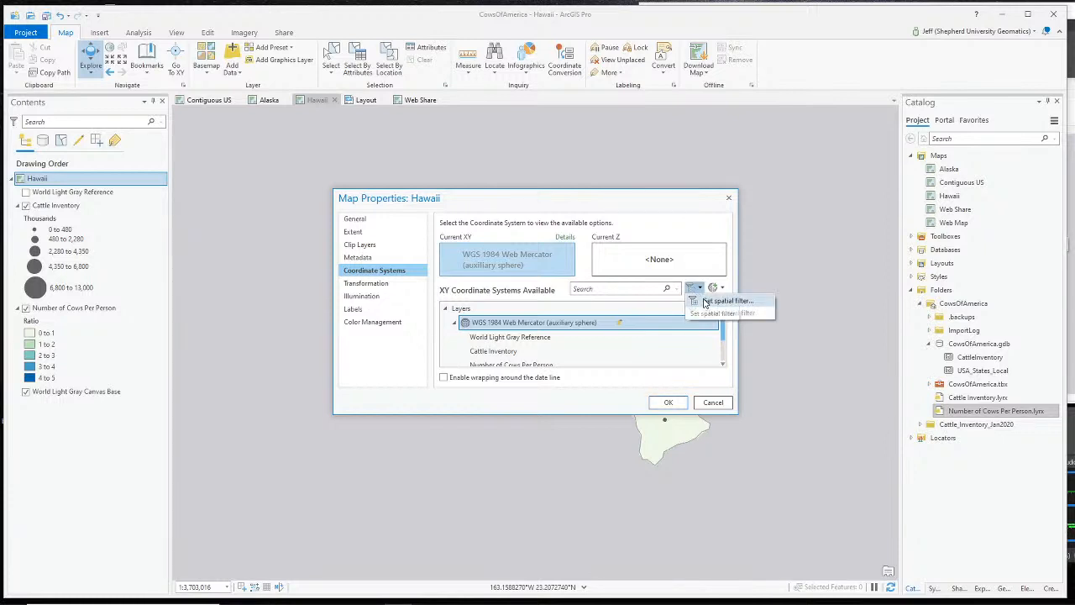
click(706, 304)
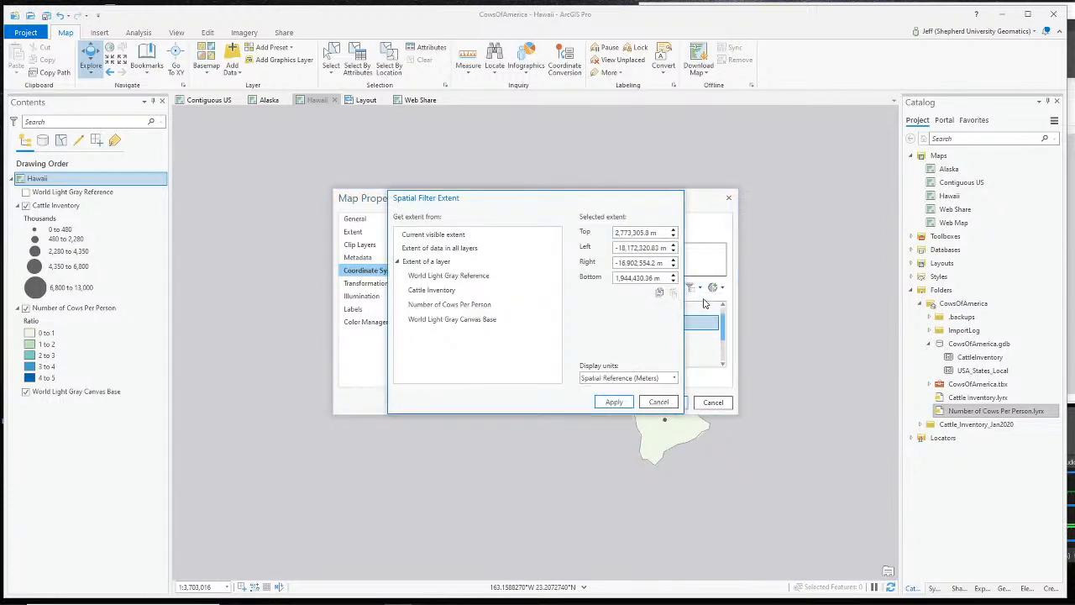
click(657, 403)
click(711, 402)
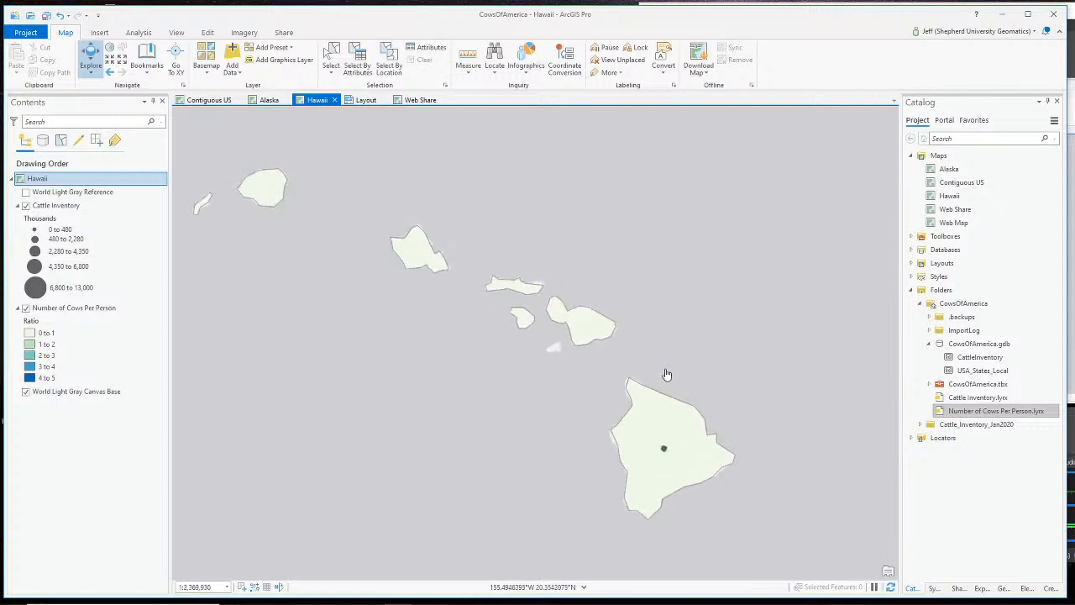
- Zoom and pan the Hawaii map so the islands fill the view
scroll(629, 376, up, 2)
scroll(567, 362, down, 2)
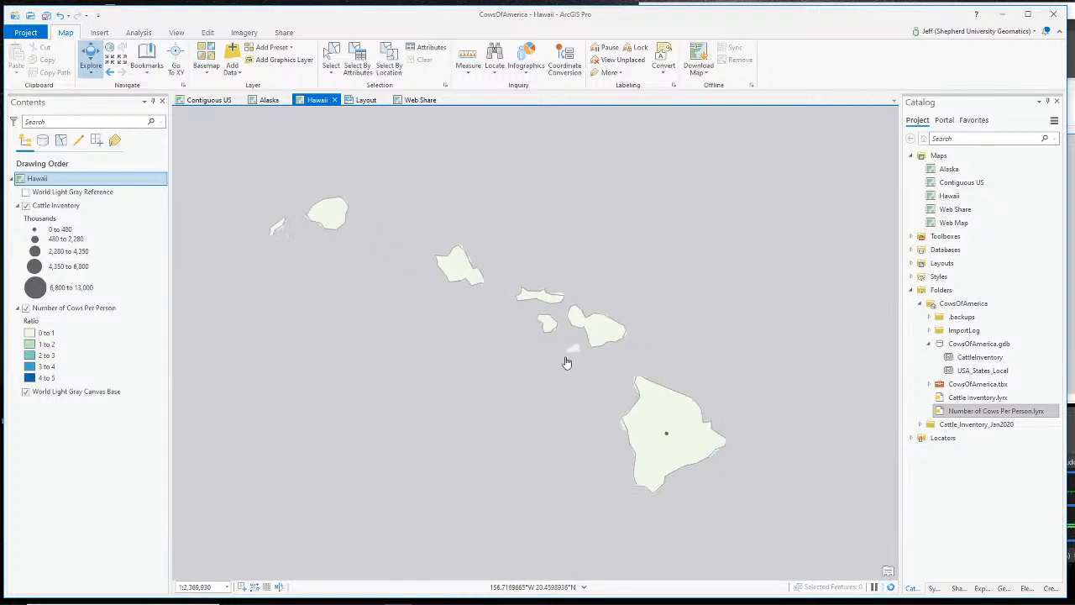
scroll(566, 362, up, 2)
scroll(511, 358, down, 2)
drag(481, 349, 503, 357)
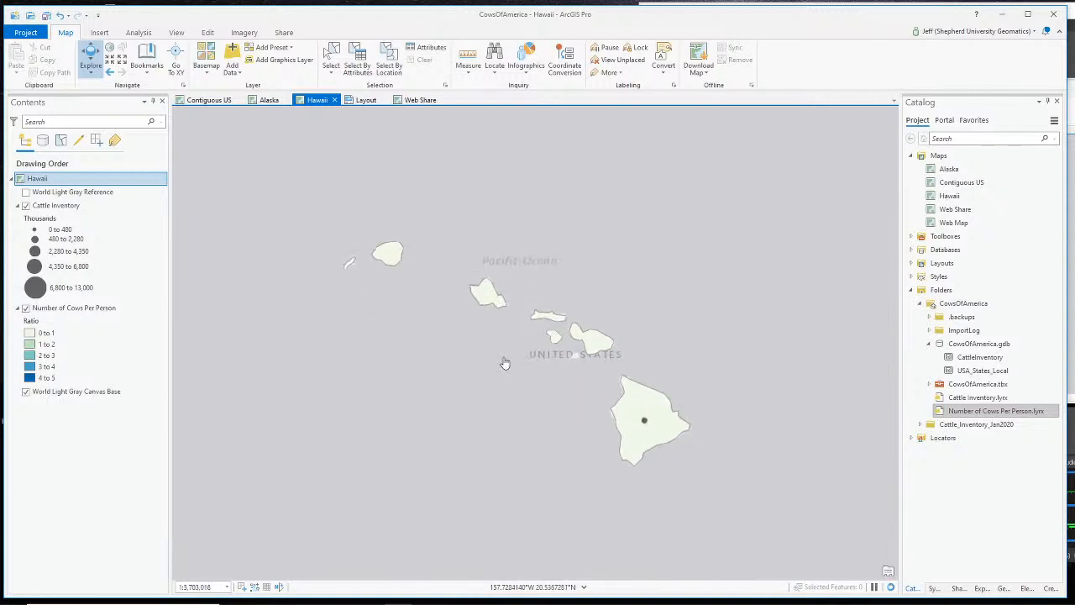
scroll(504, 363, up, 2)
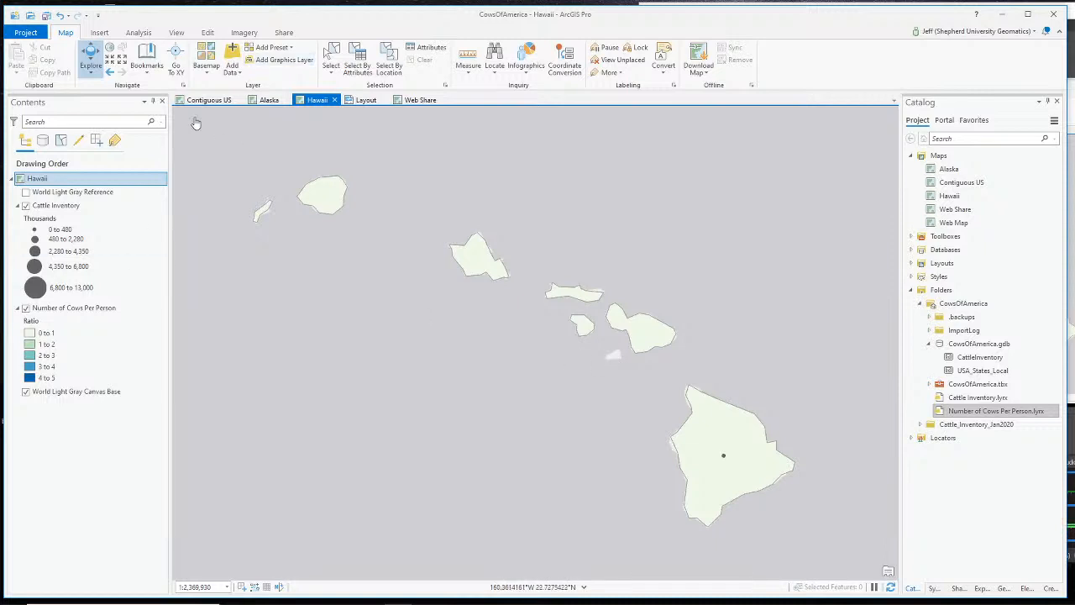
- Set the Hawaii map's coordinate-system spatial filter to the visible extent in decimal degrees
right_click(46, 181)
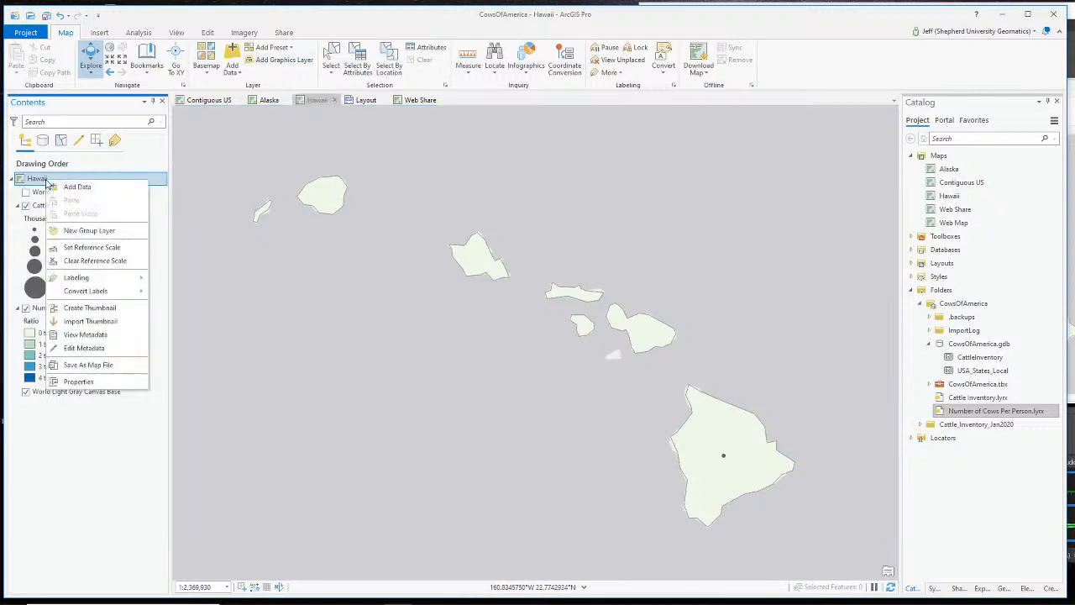
click(67, 380)
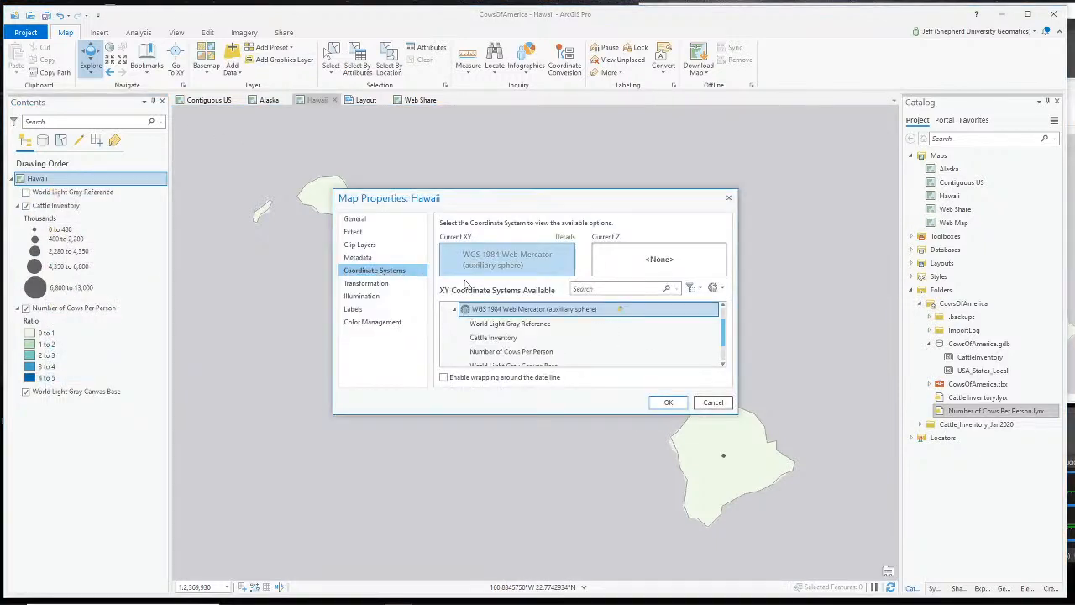
click(699, 287)
click(713, 304)
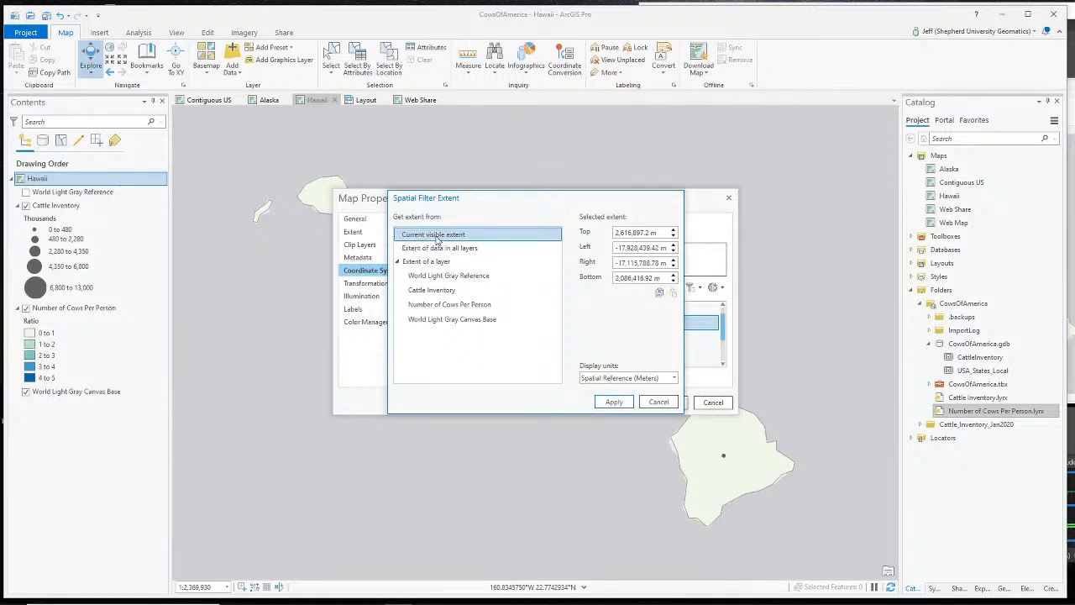
click(662, 379)
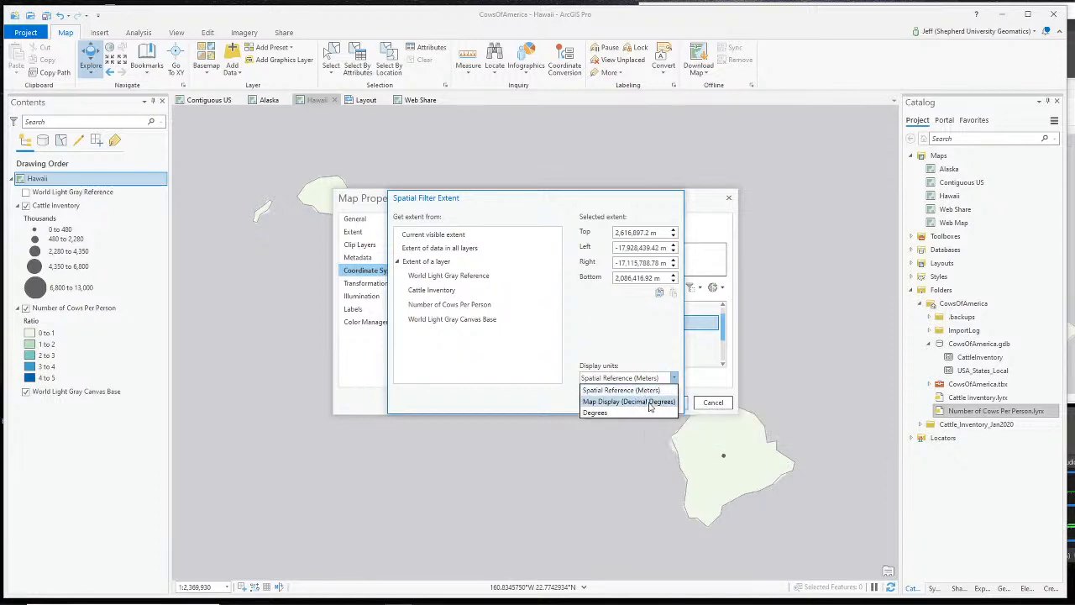
click(649, 402)
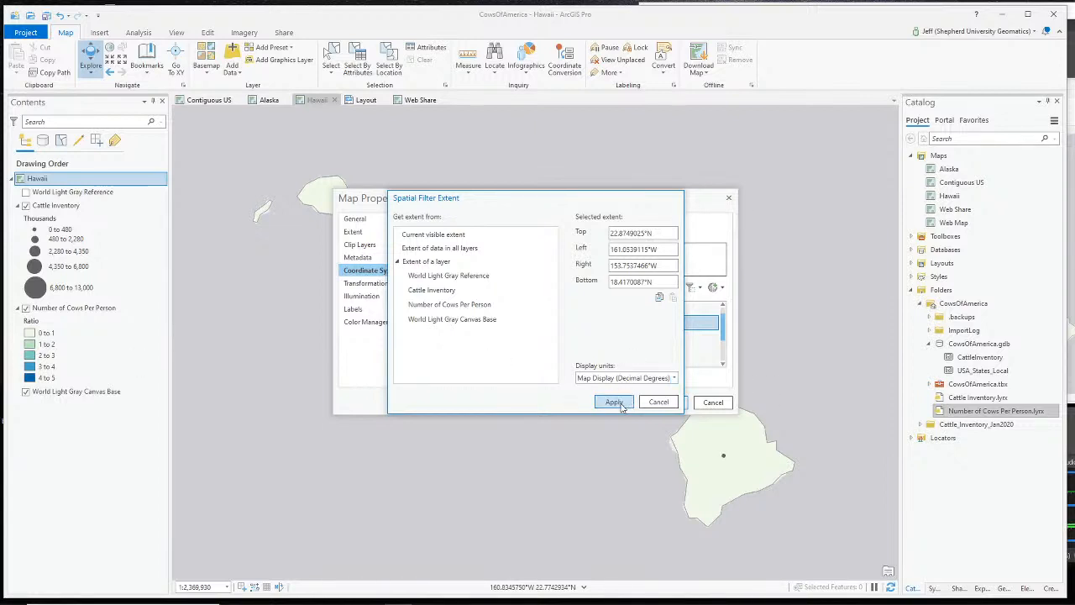
click(616, 403)
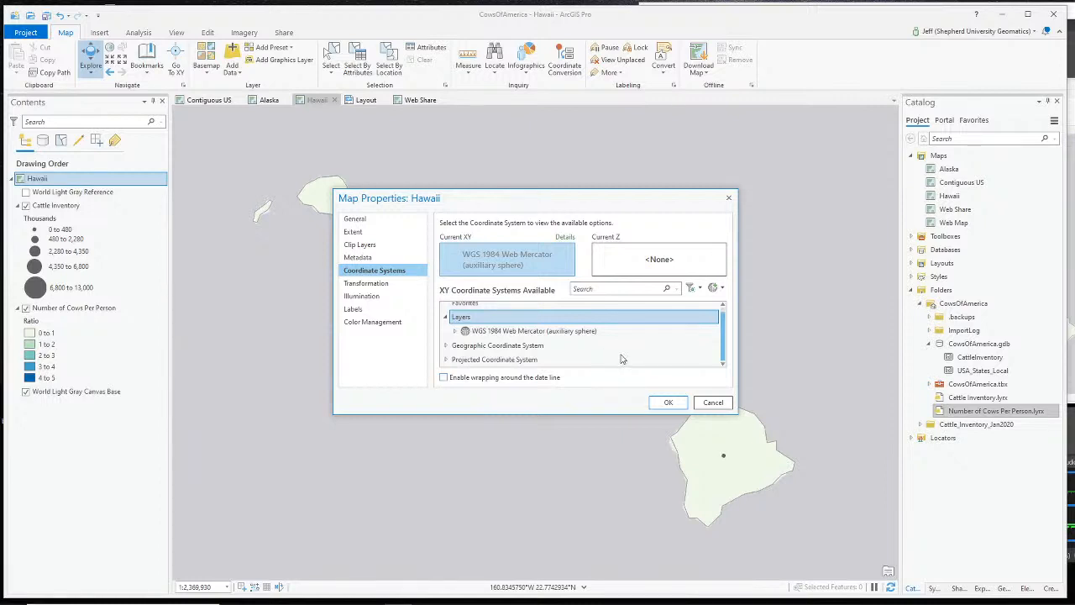
- Browse the projected systems and keep WGS 1984 Web Mercator (auxiliary sphere) as the XY system
click(446, 318)
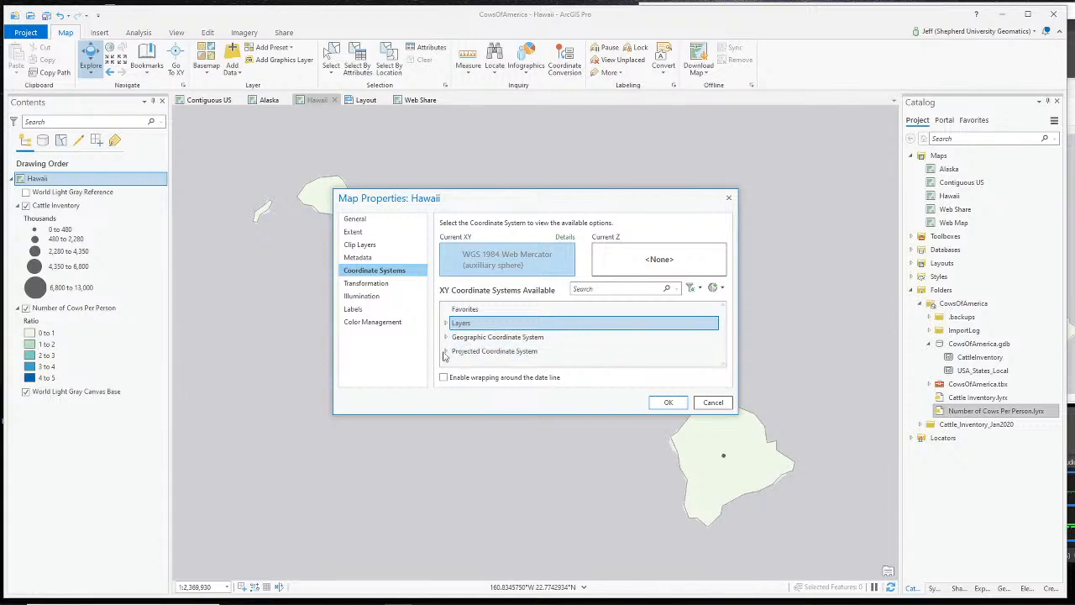
click(446, 352)
scroll(499, 339, down, 1)
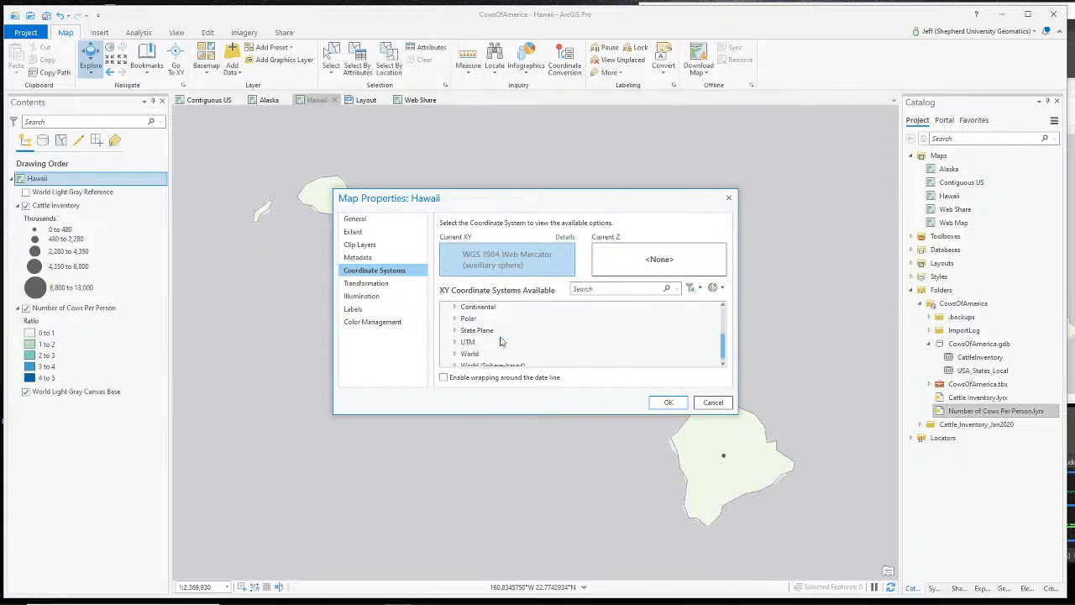
scroll(500, 340, up, 1)
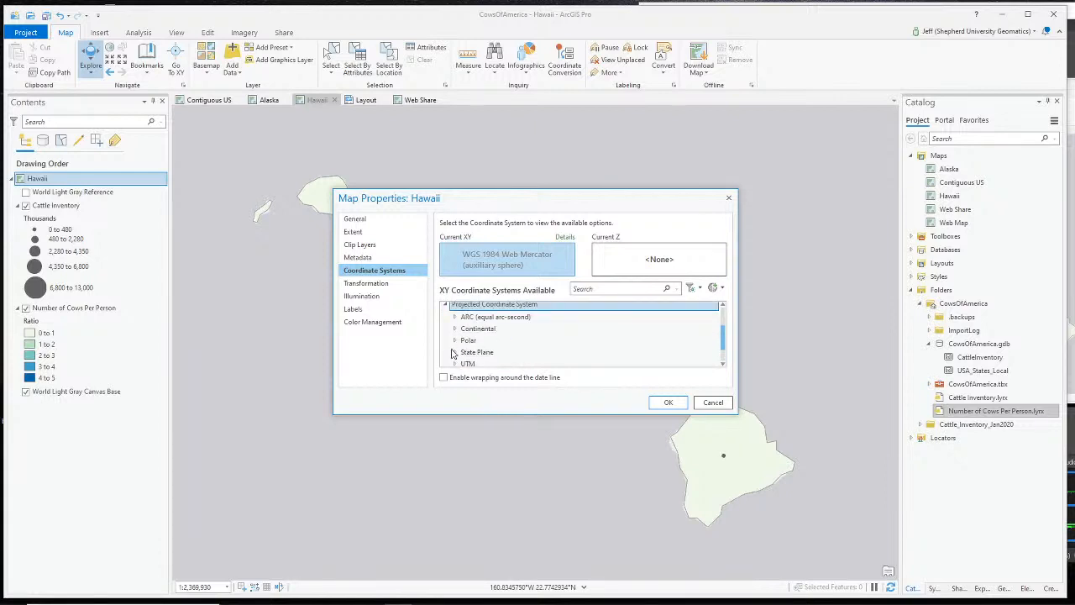
click(455, 353)
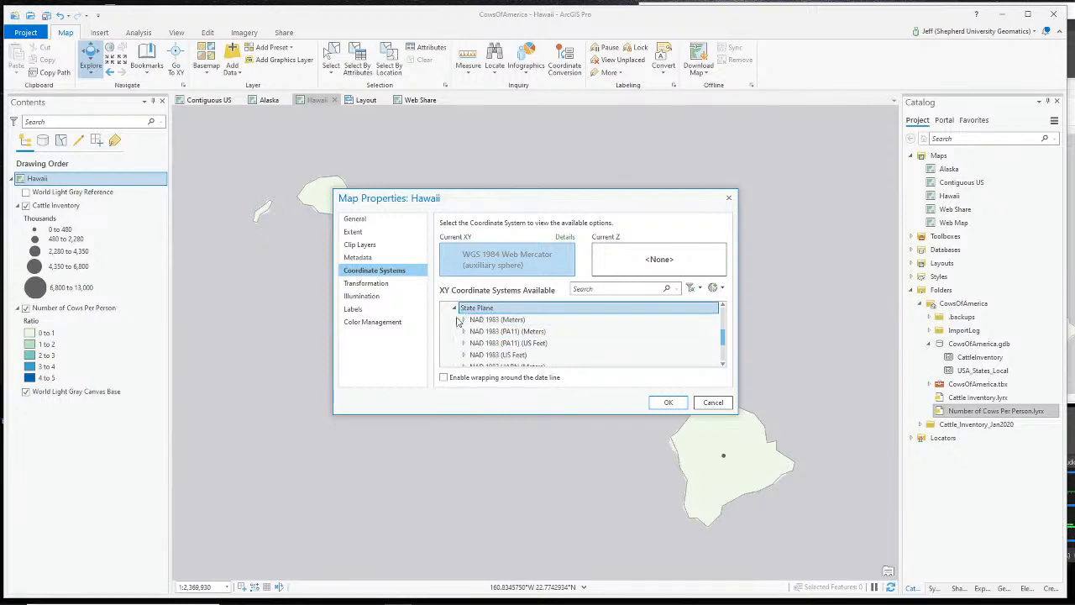
scroll(593, 363, down, 5)
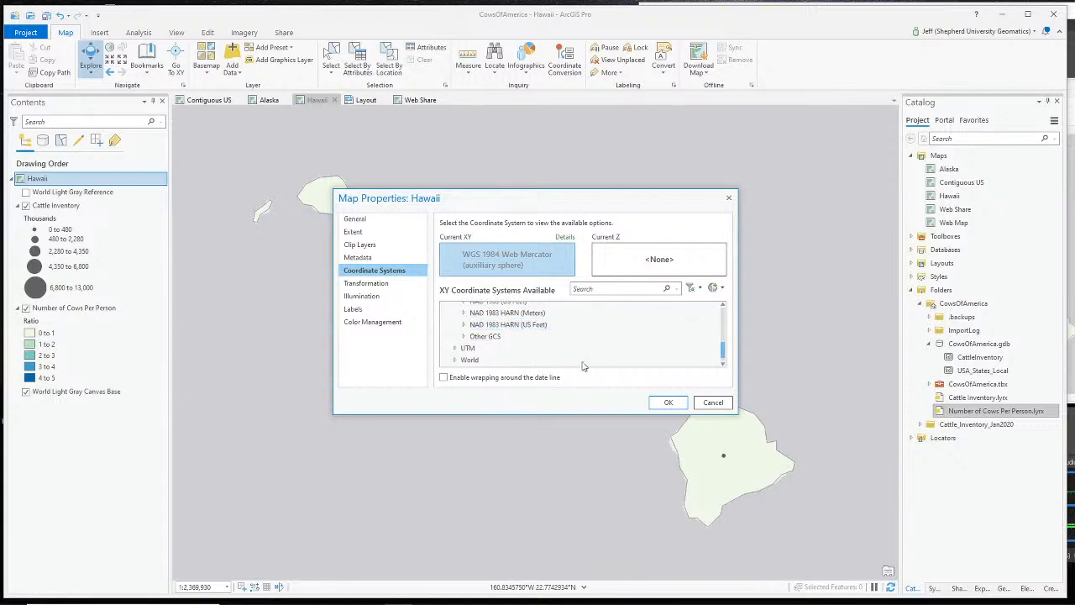
scroll(537, 358, up, 1)
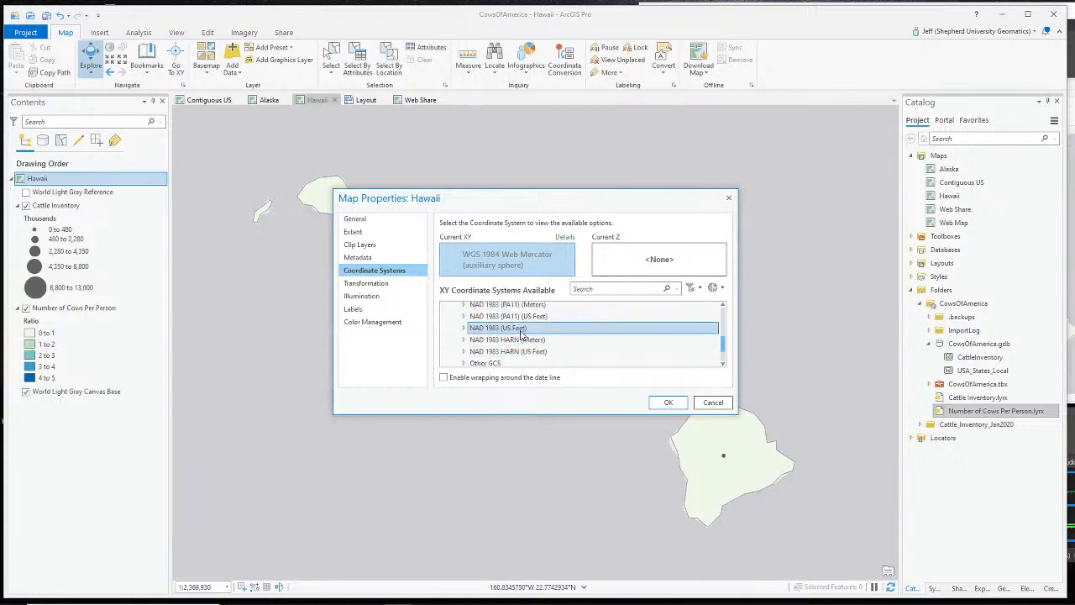
click(667, 404)
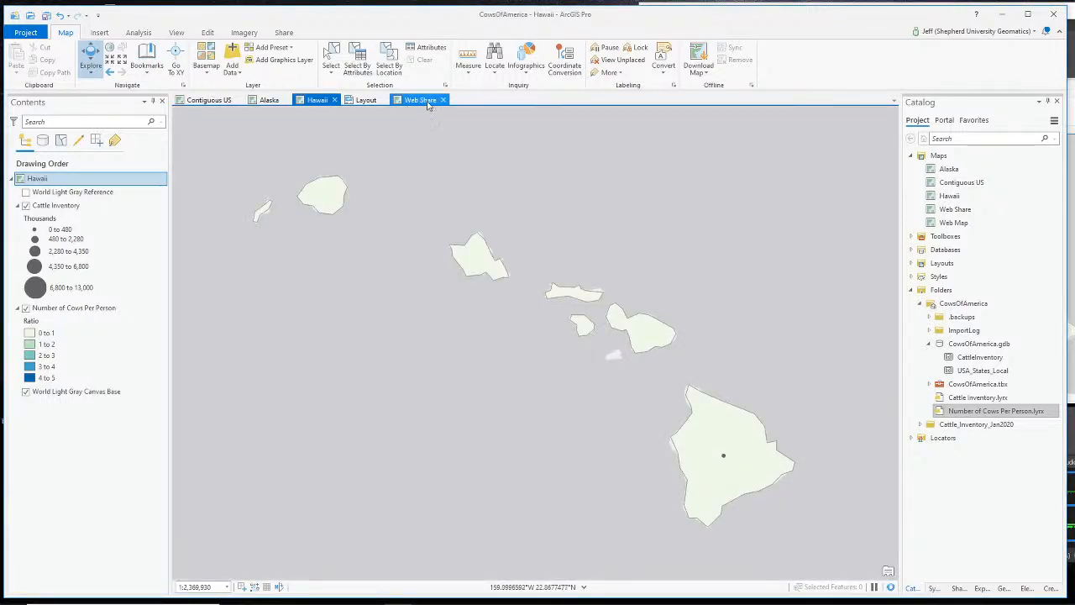
- Show the CowsOfAmerica layout and confirm the Alaska inset frame uses the Alaska map
click(364, 102)
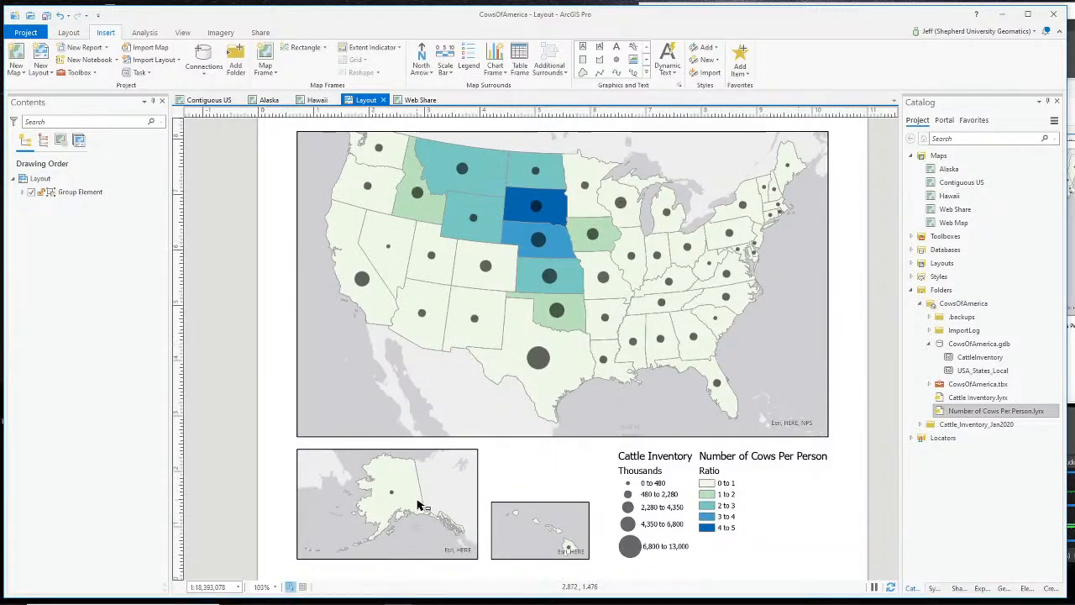
click(420, 503)
click(418, 480)
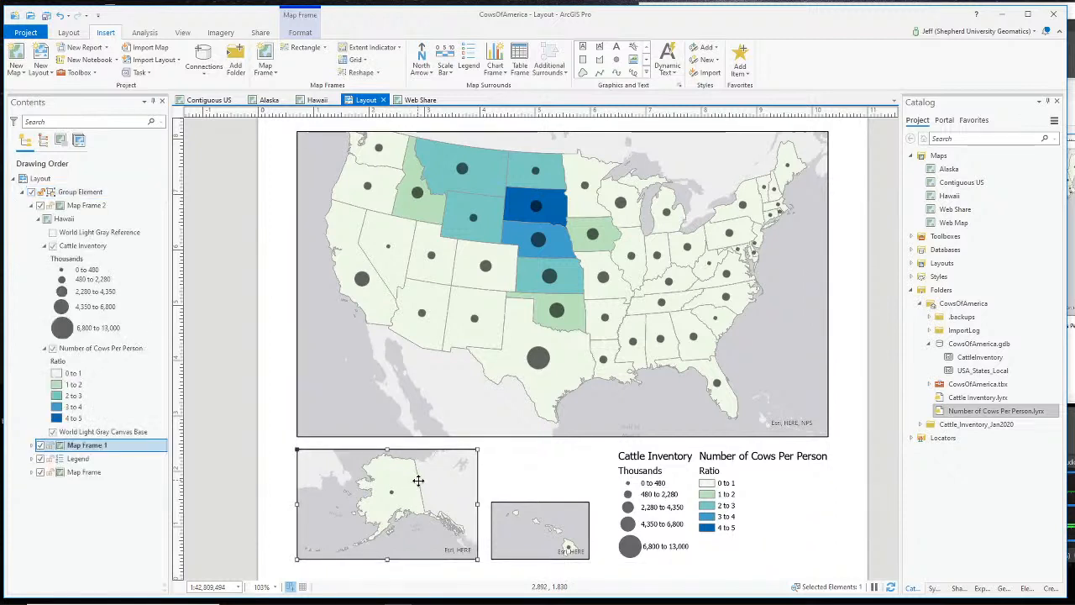
right_click(417, 480)
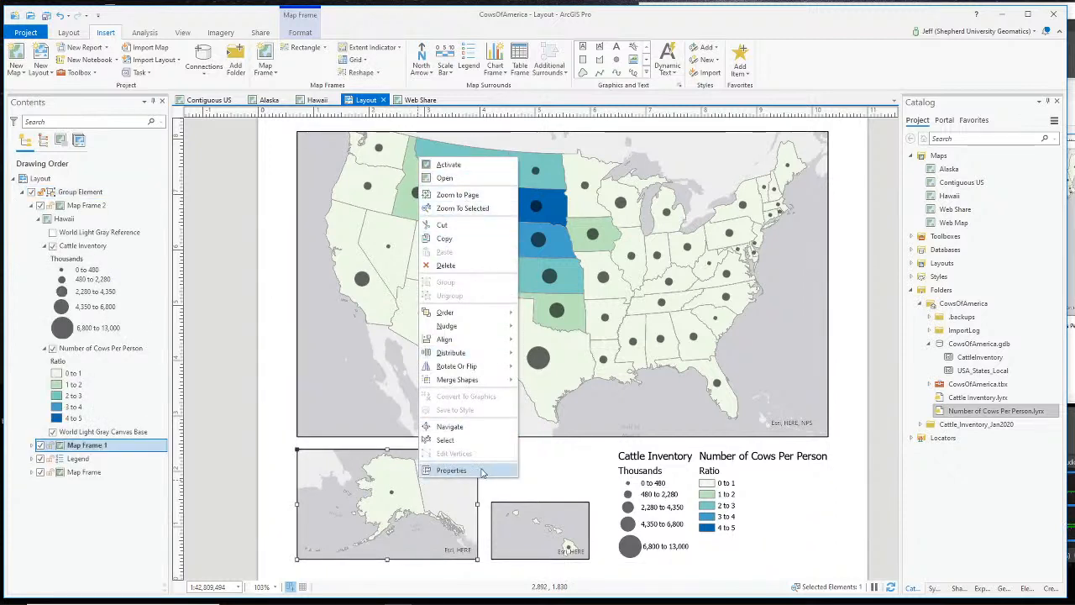
click(483, 472)
click(1046, 258)
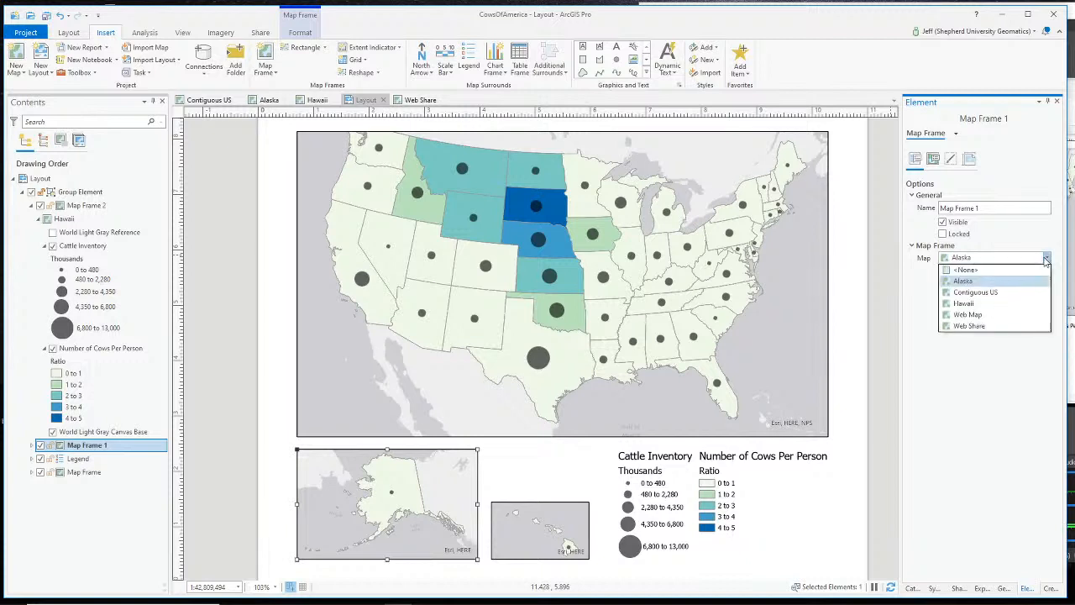
click(1001, 286)
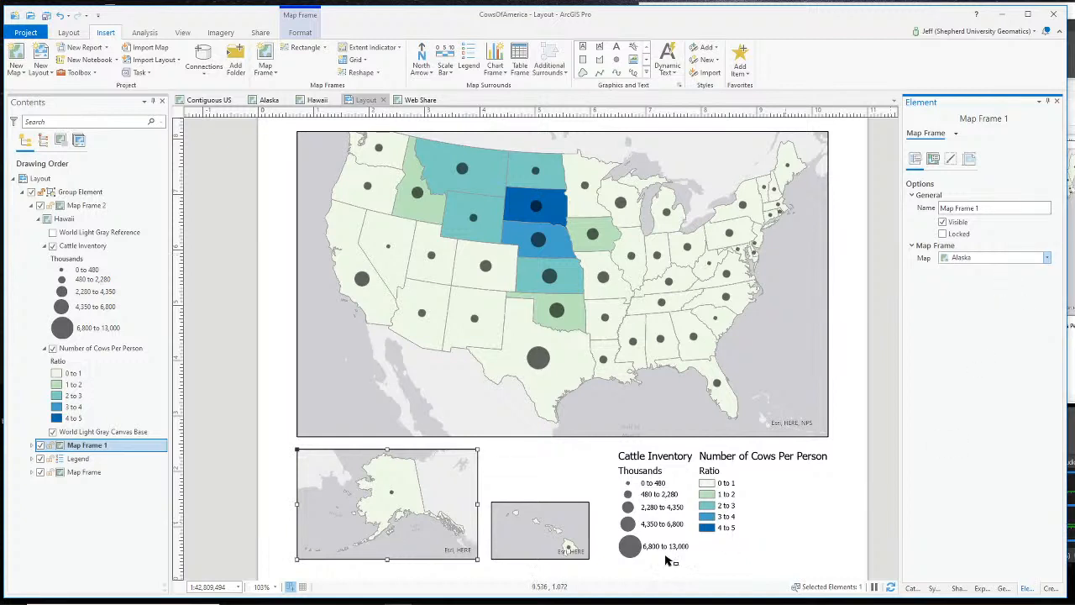
- Confirm the Hawaii inset frame uses the Hawaii map
click(547, 524)
click(548, 523)
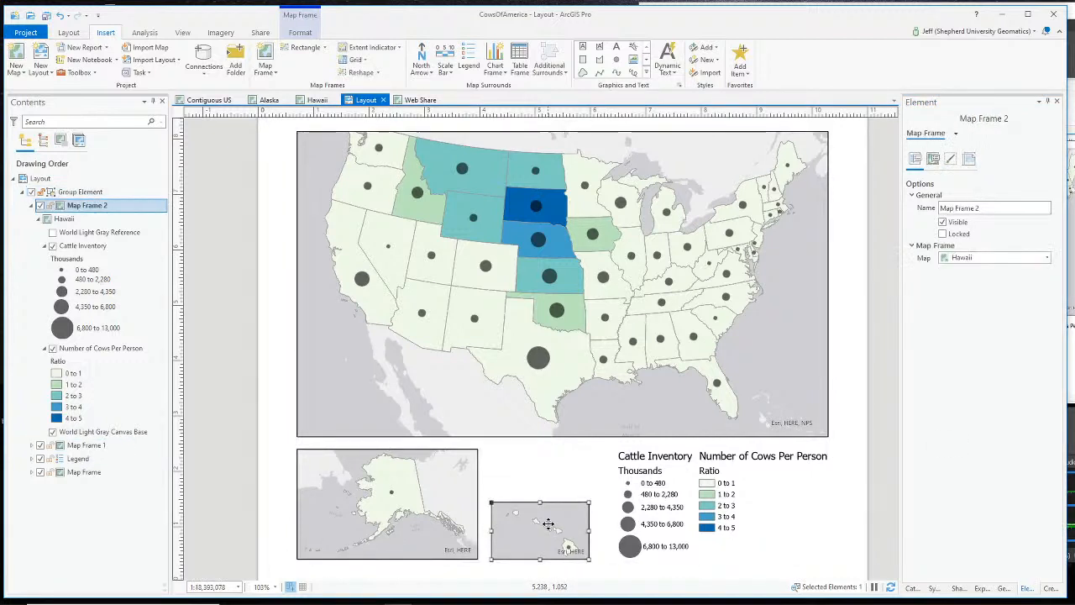
click(1042, 260)
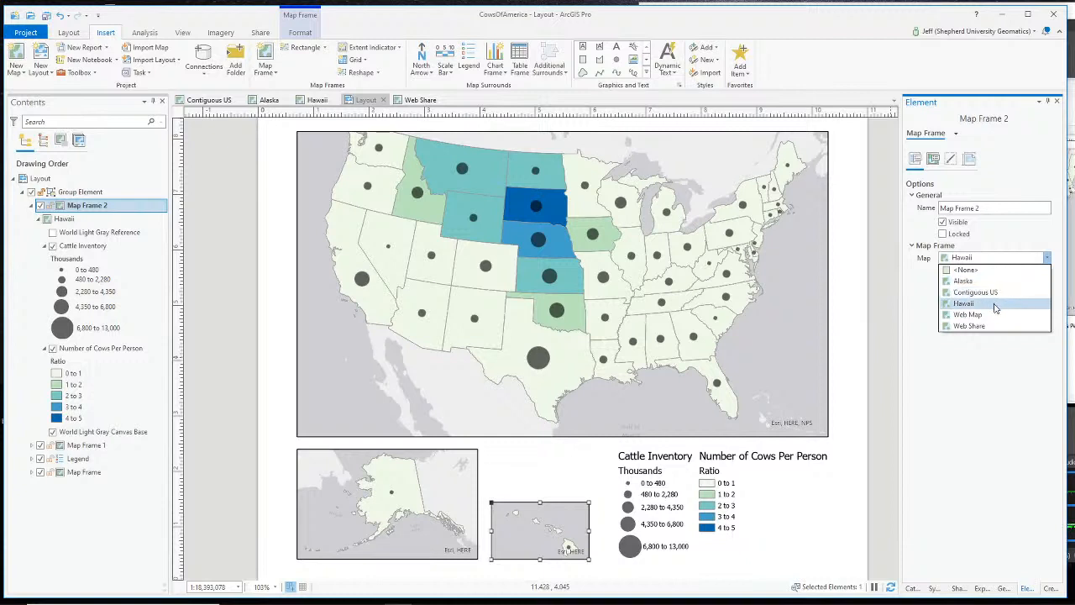
click(996, 306)
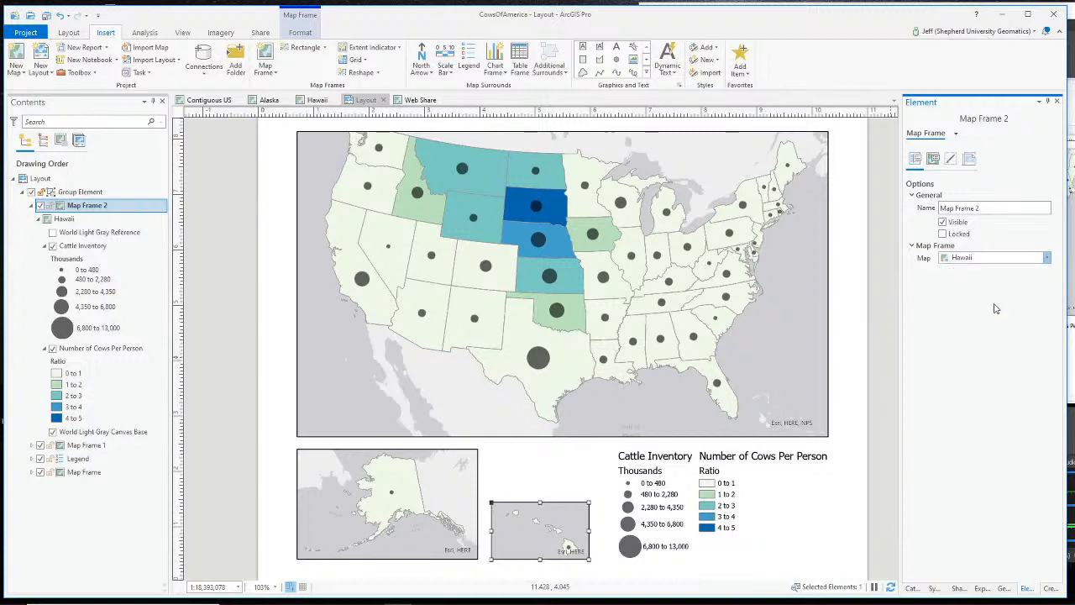
click(556, 485)
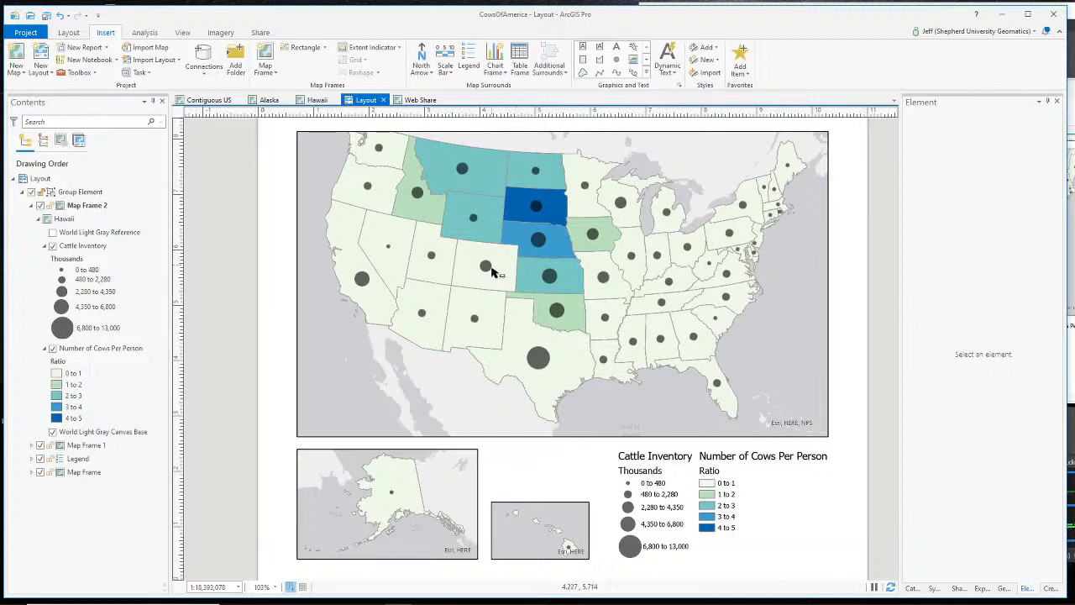
- Activate the main contiguous US map frame and nudge the map slightly down
click(556, 252)
right_click(586, 243)
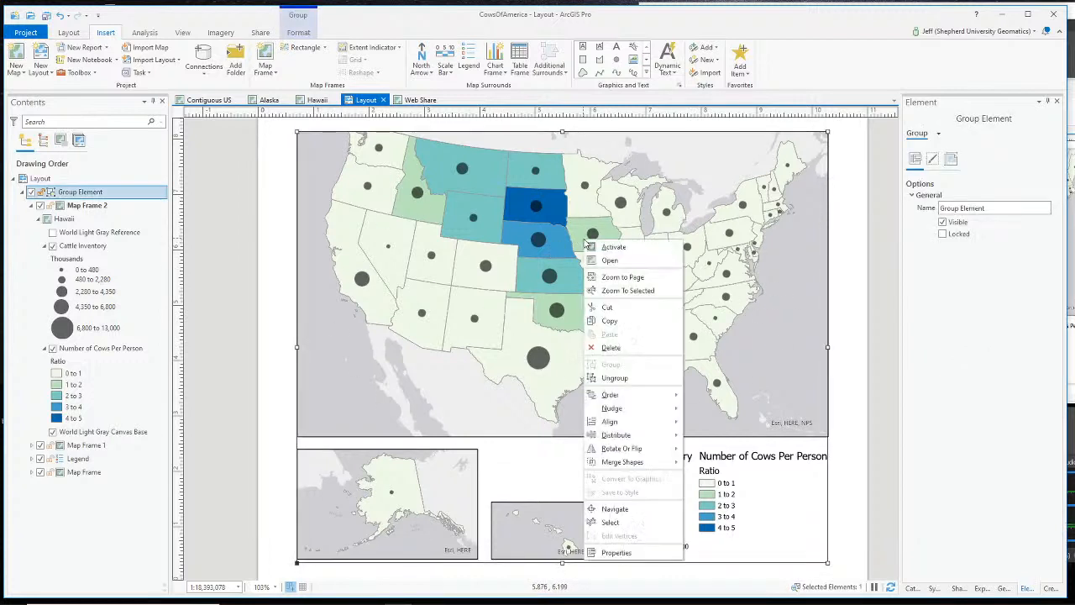
click(598, 246)
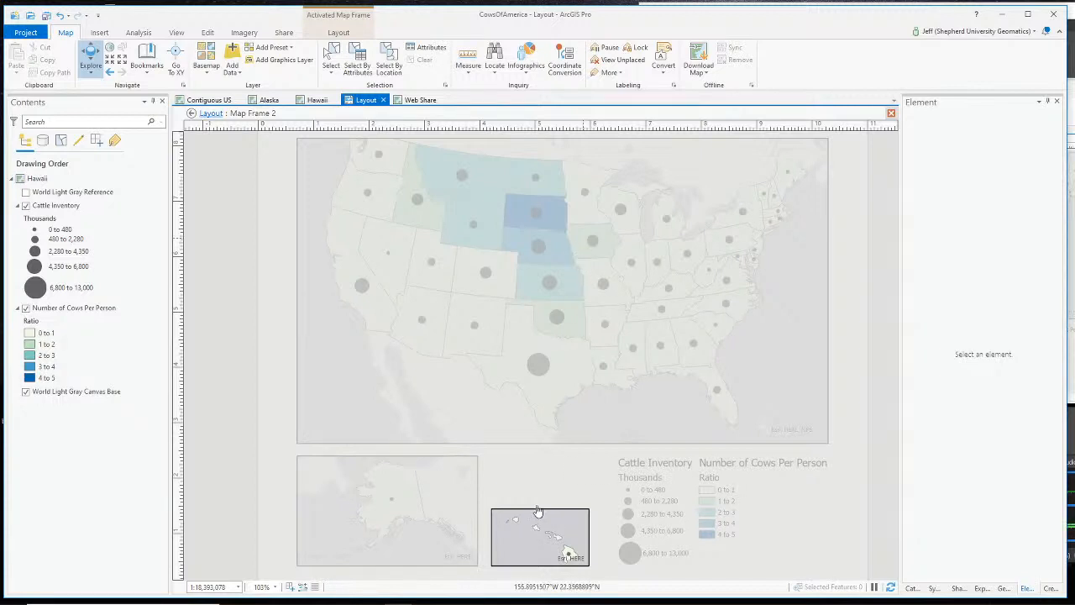
click(210, 112)
click(657, 288)
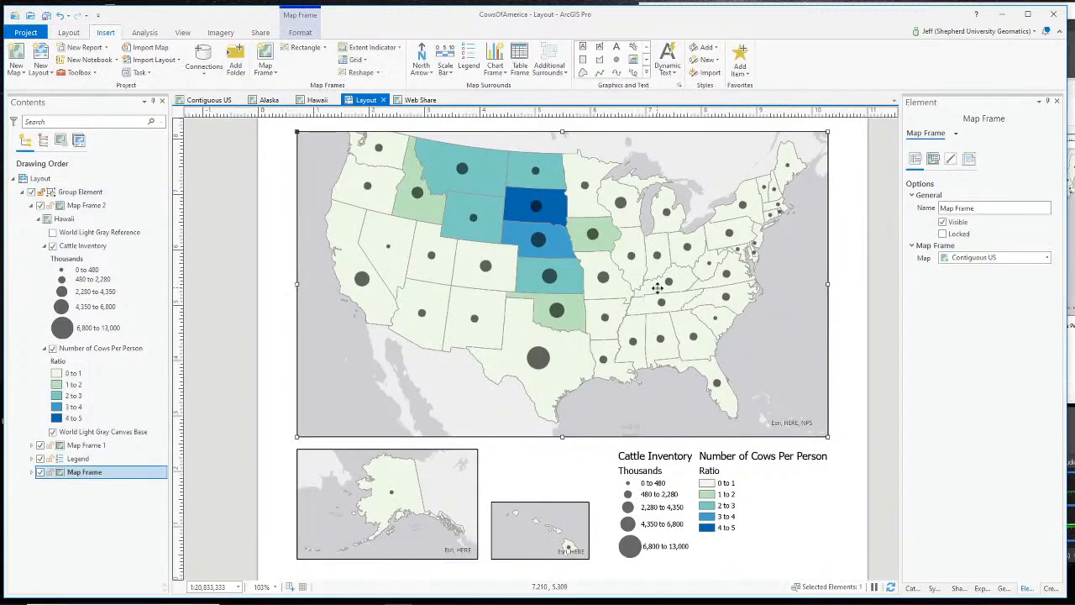
right_click(658, 288)
click(670, 291)
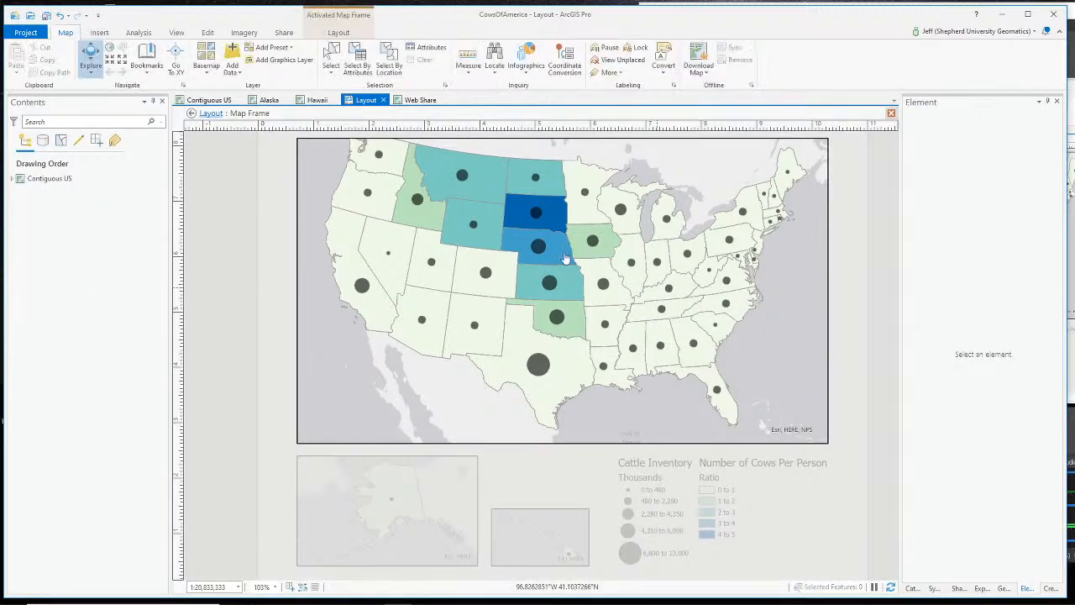
drag(570, 262, 569, 268)
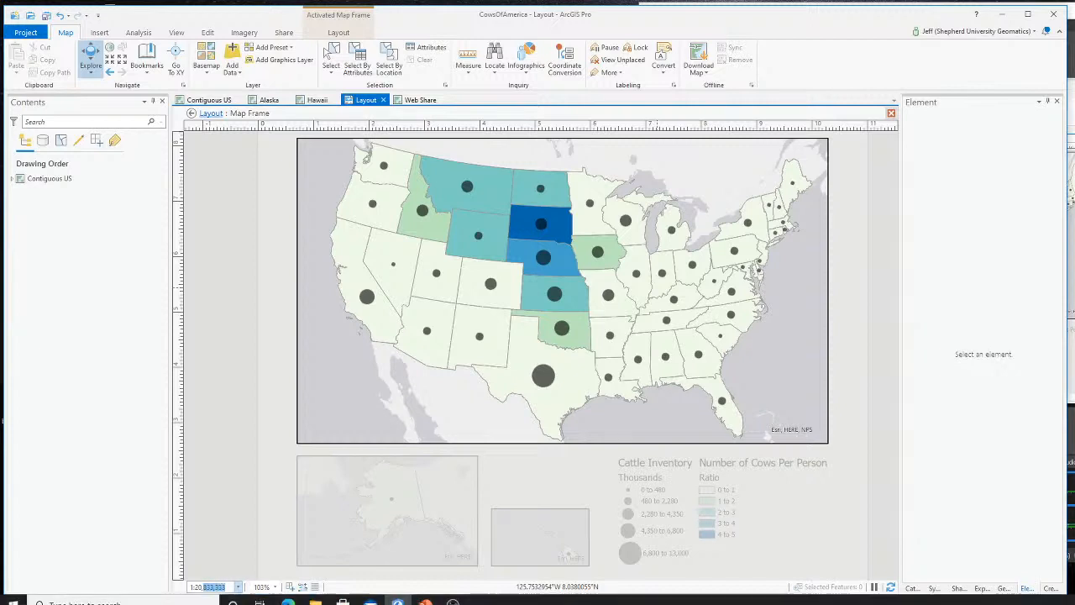
- Set the main map's scale to 1:25,000,000 in the status bar
mouse_move(315, 594)
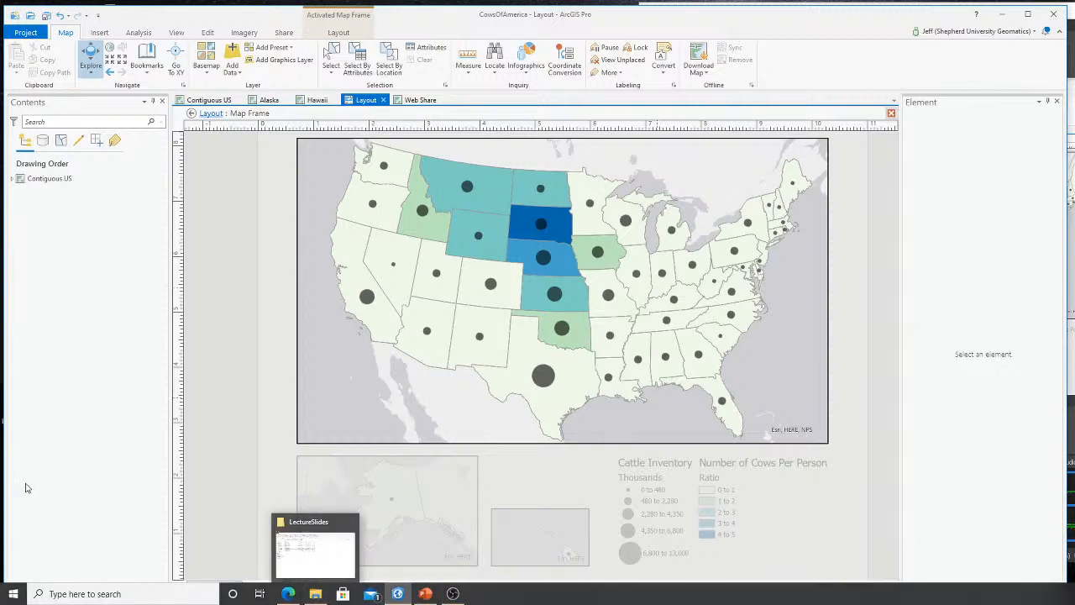
click(203, 587)
click(226, 586)
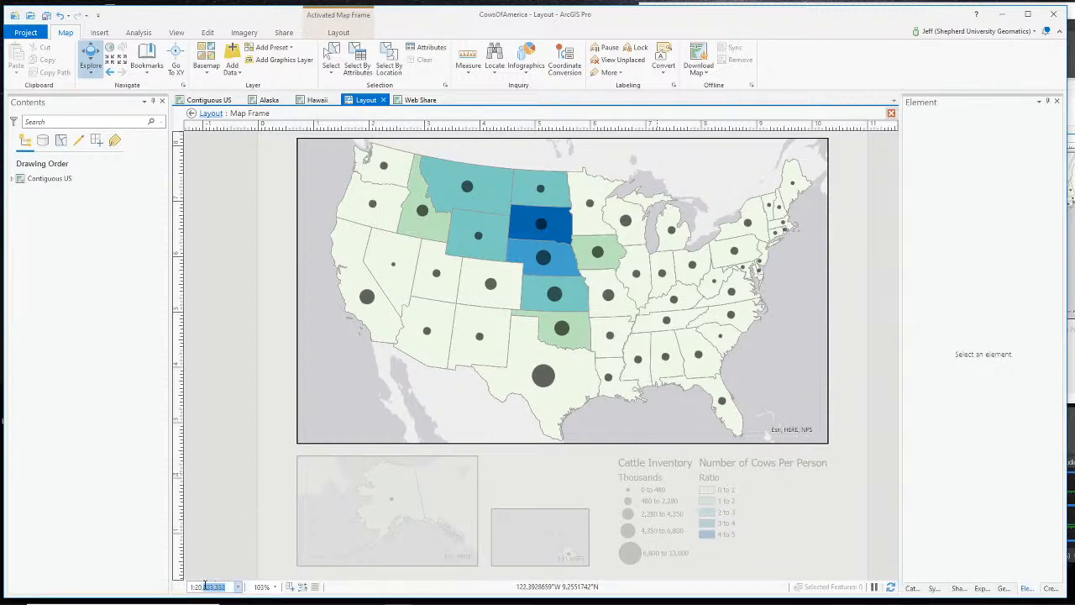
text(25,)
text(000,000)
key(Return)
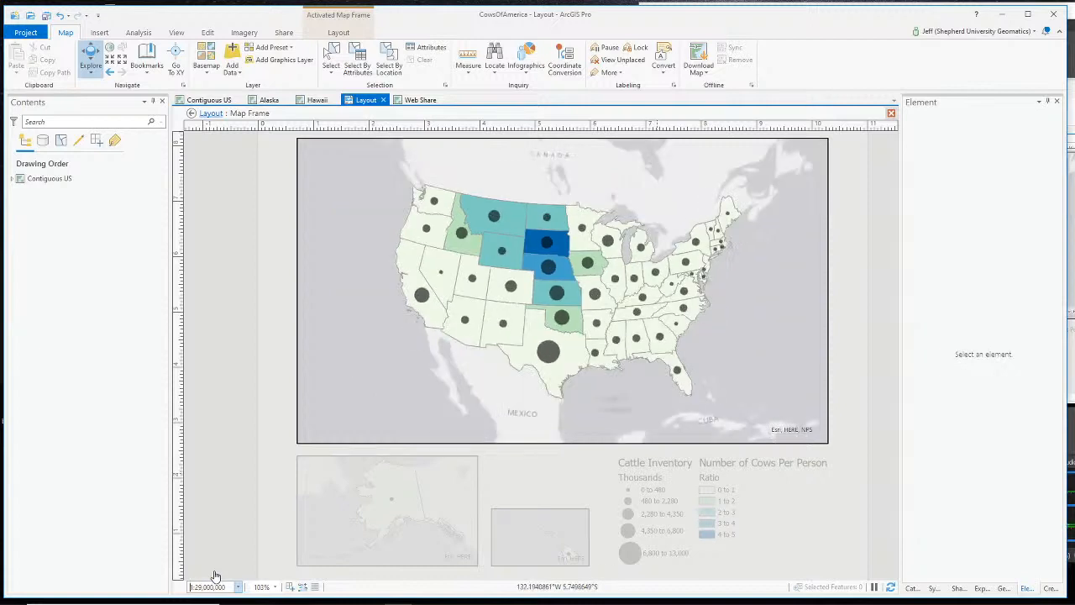
- Fine-tune to about 1:24,166,667 with Fixed Zoom In and Out, then return to the layout
scroll(570, 311, up, 3)
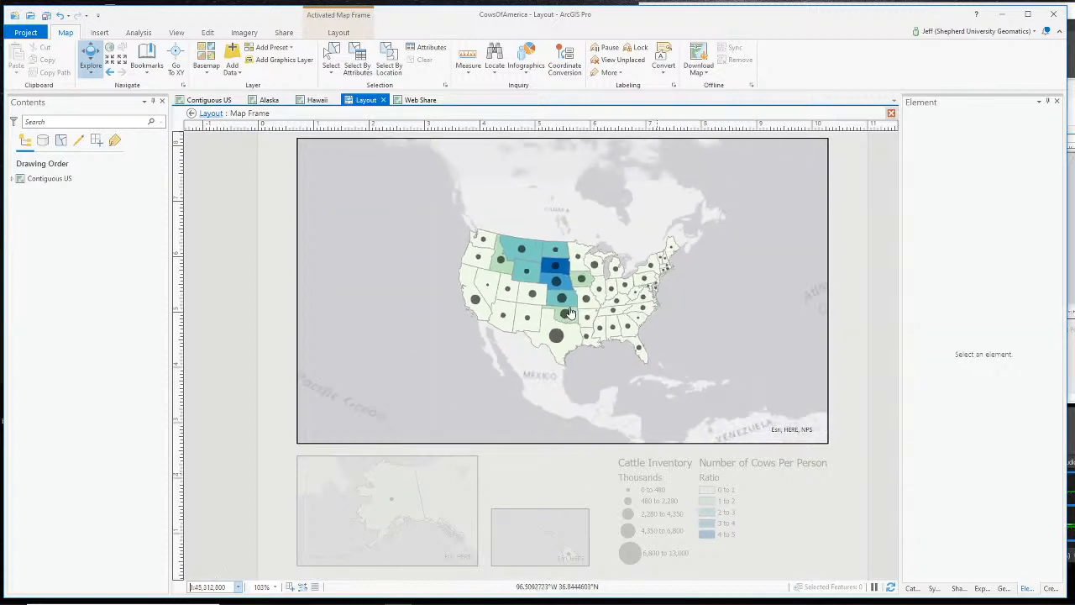
scroll(570, 311, down, 2)
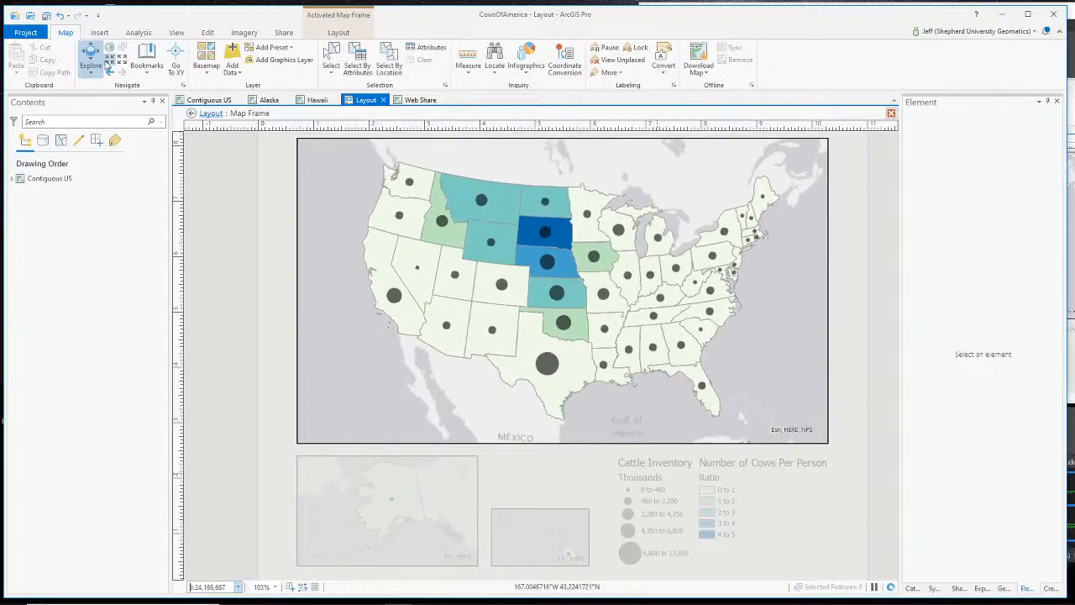
click(109, 61)
click(122, 62)
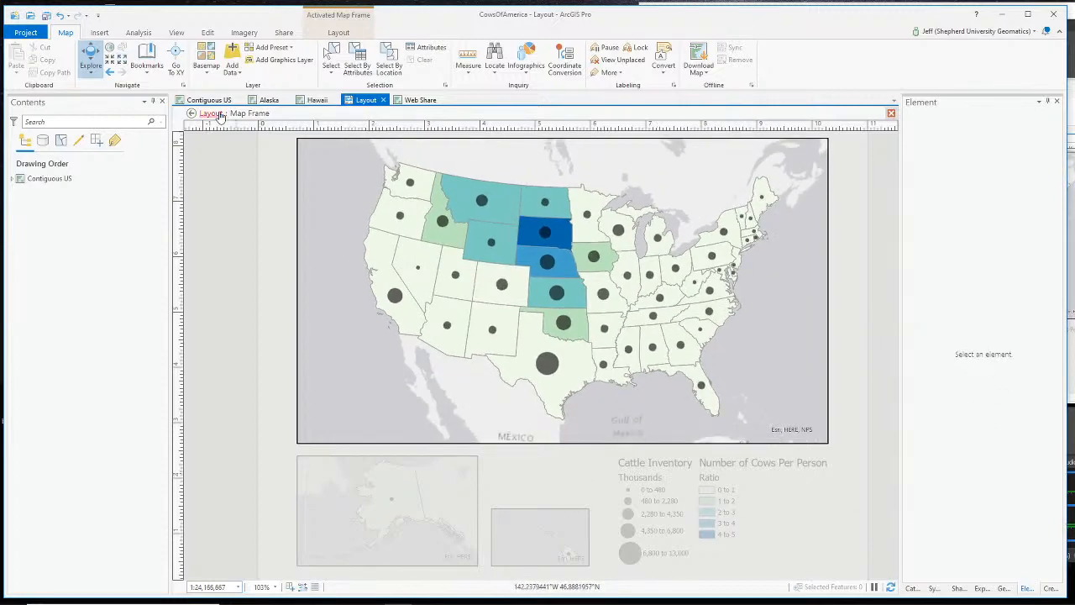
click(212, 113)
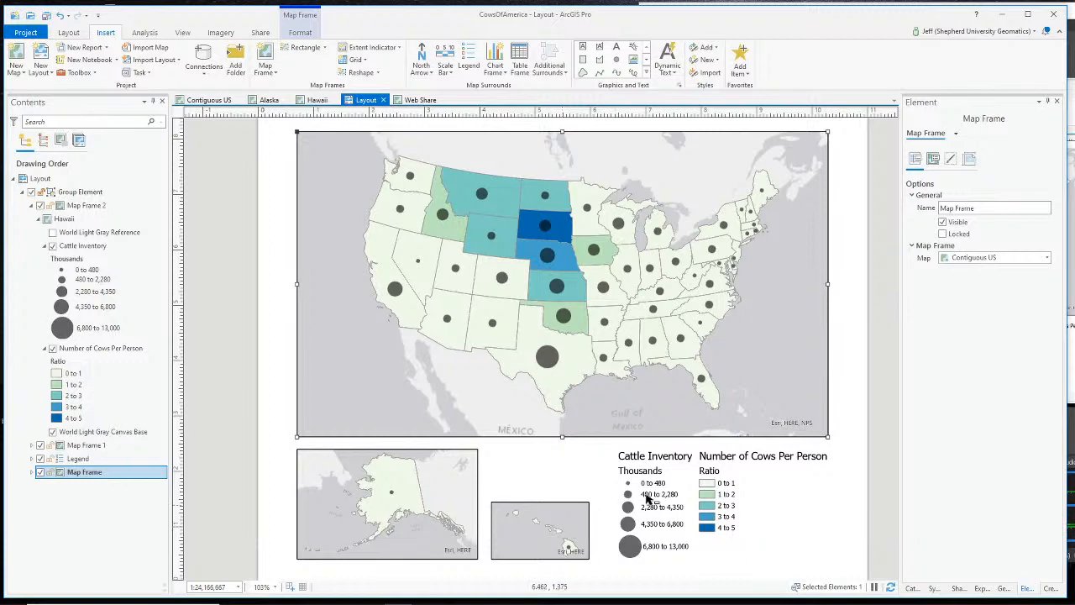
- Check the layout's element group and legend, then save the CowsOfAmerica project
click(724, 477)
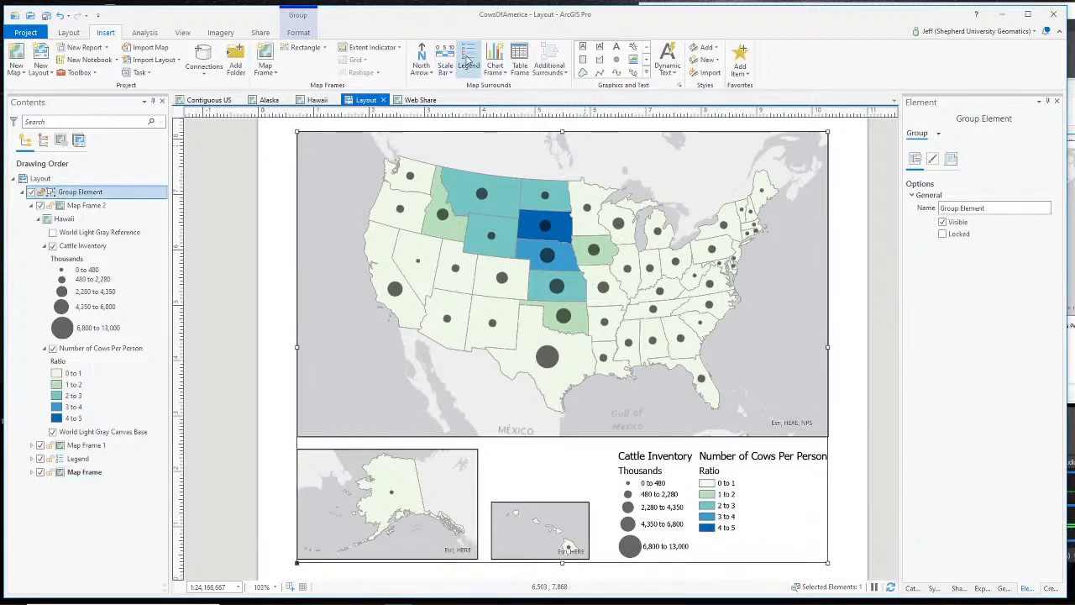
click(687, 481)
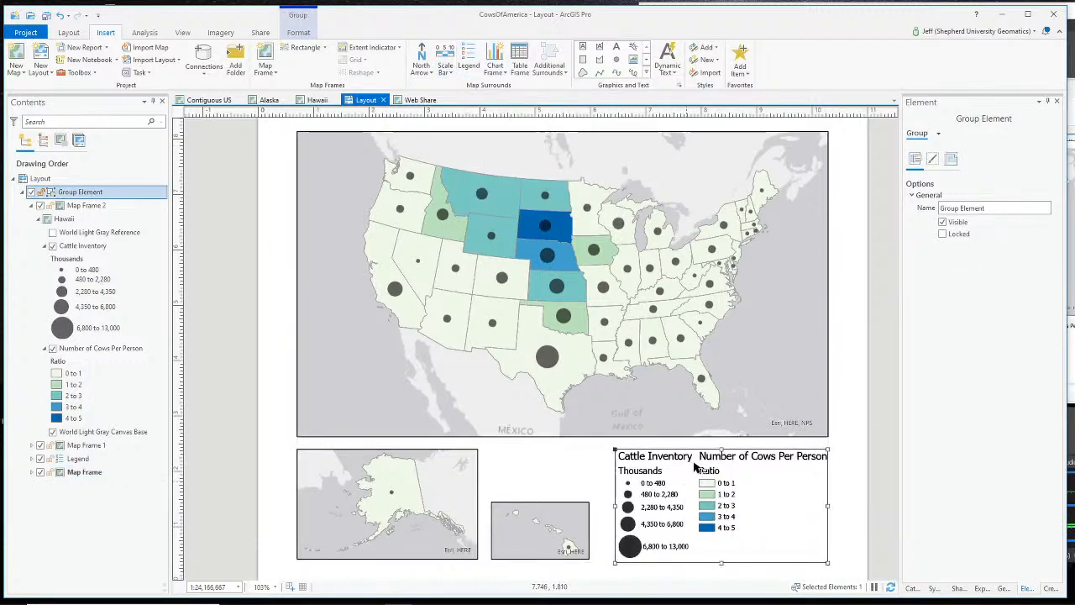
click(868, 443)
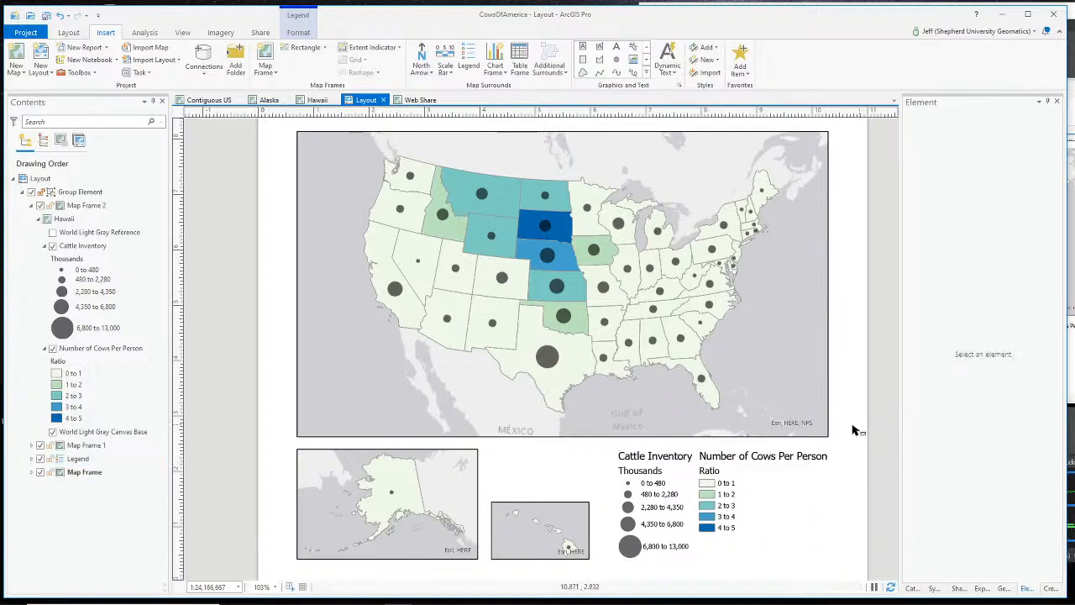
scroll(852, 435, up, 1)
scroll(852, 434, down, 1)
scroll(852, 434, down, 1)
scroll(852, 434, up, 1)
scroll(851, 434, down, 1)
scroll(852, 434, up, 1)
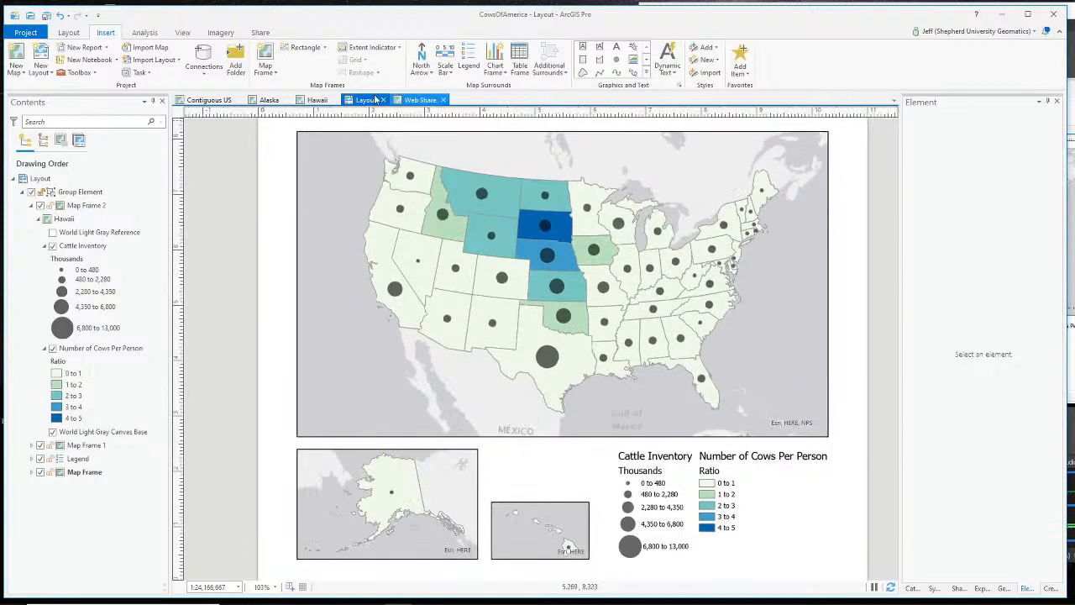
click(47, 16)
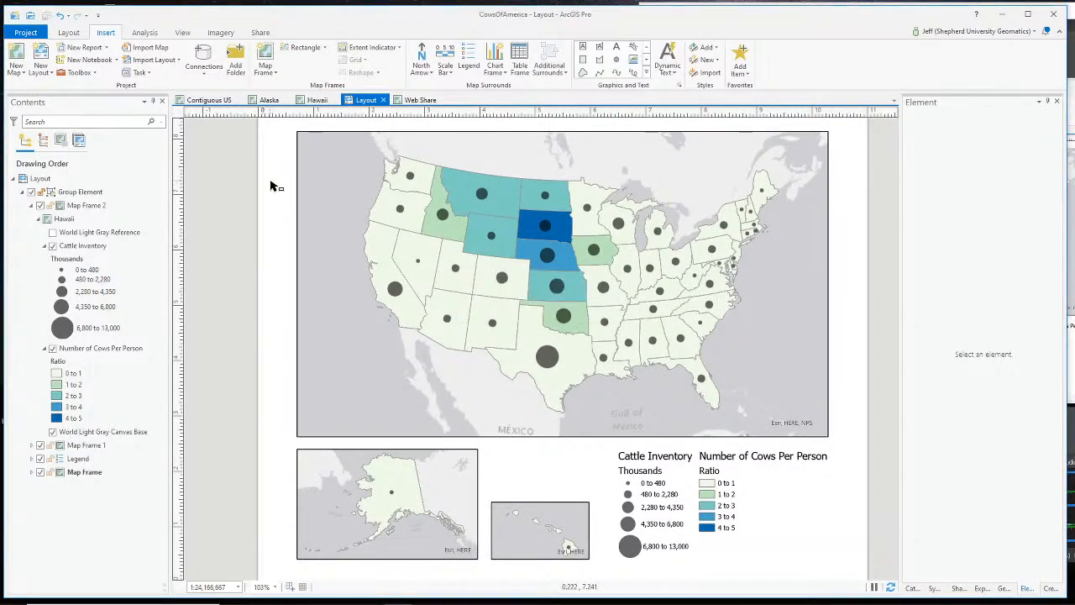
click(256, 32)
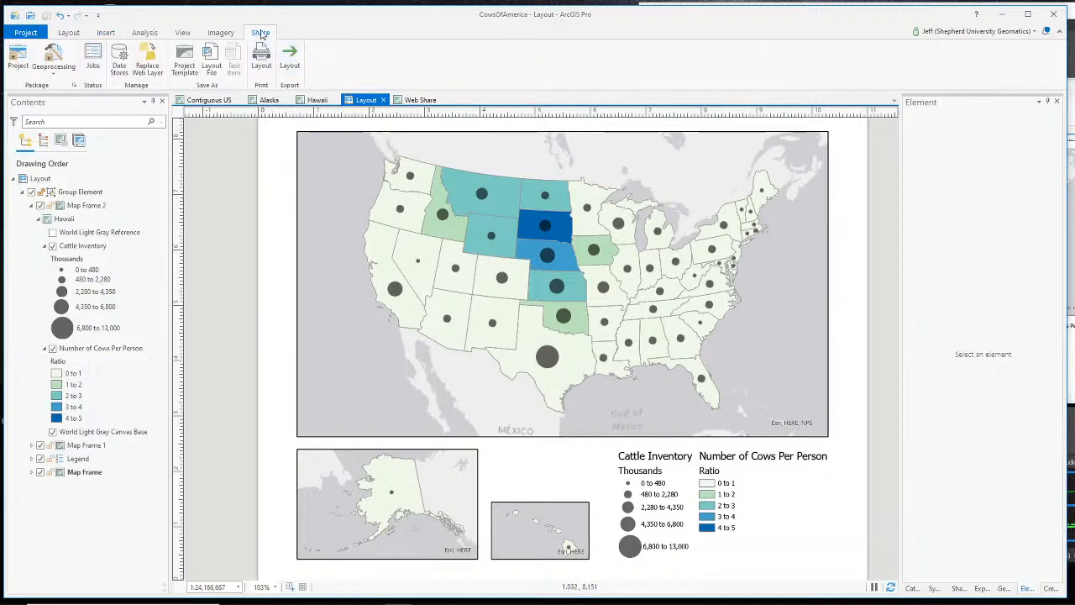
- Export the layout with File Type PDF, confirming the overwrite of Layout.pdf
click(289, 56)
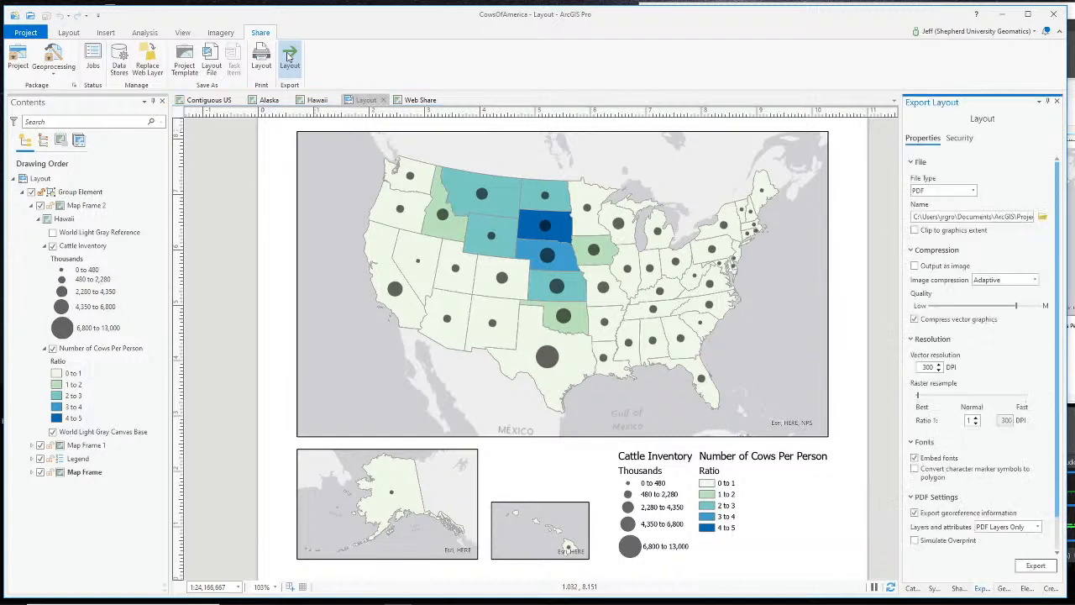
click(965, 191)
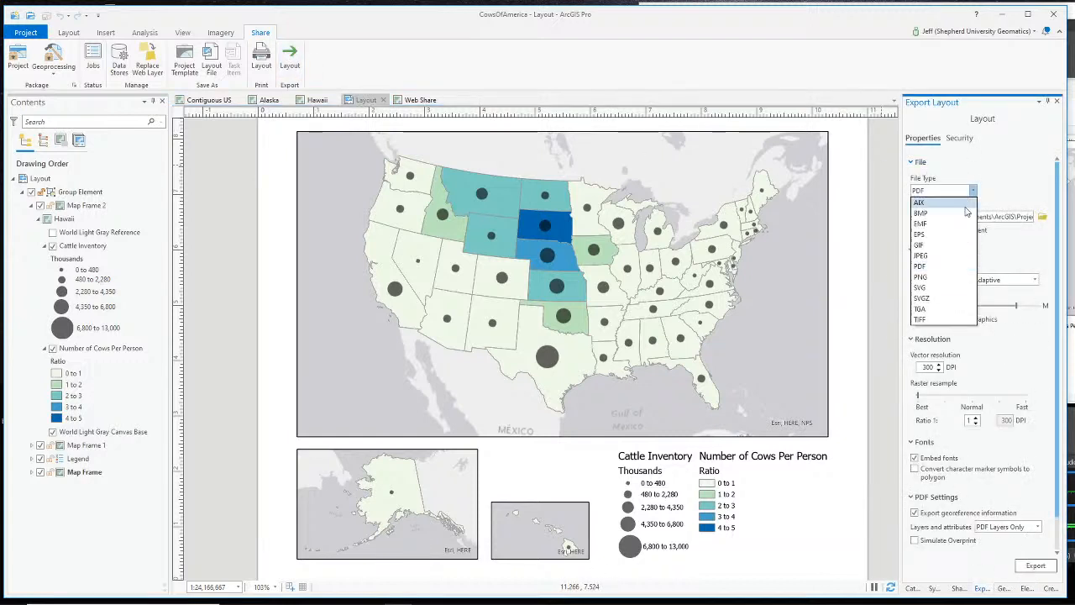
click(966, 267)
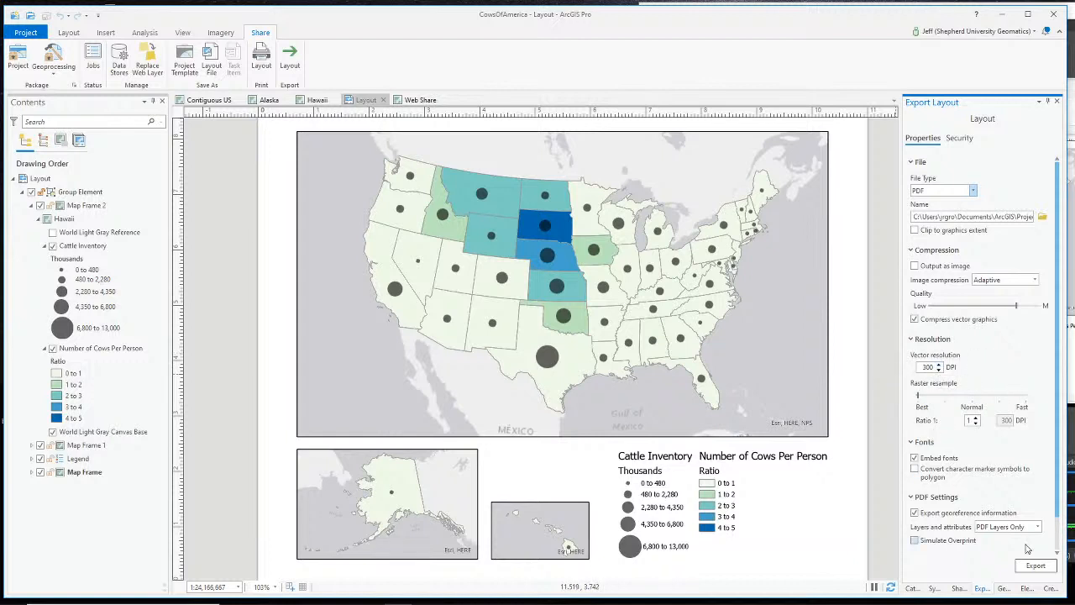
click(1038, 566)
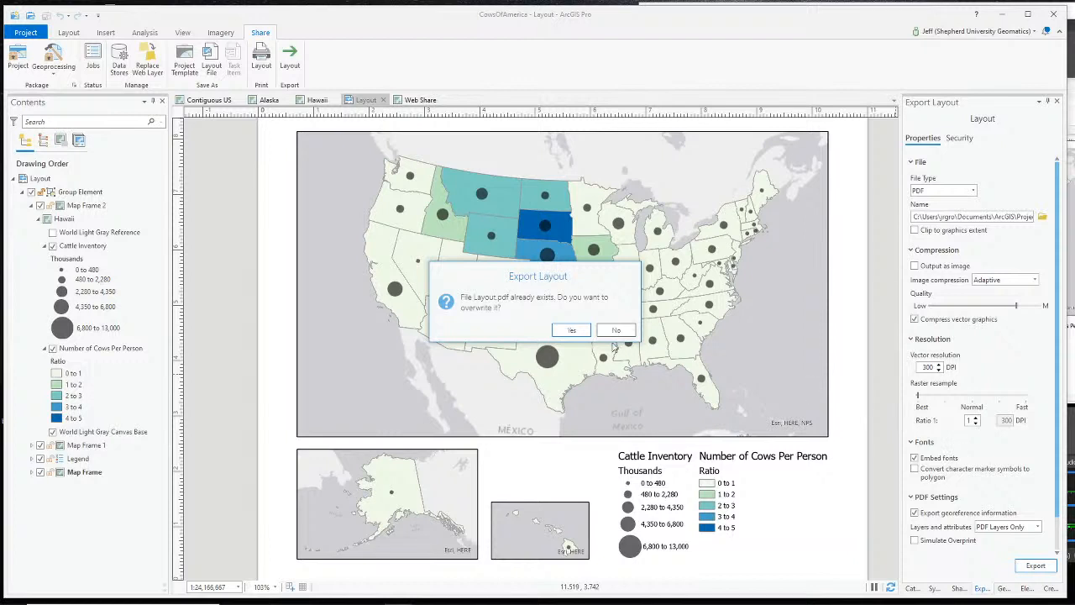
click(582, 333)
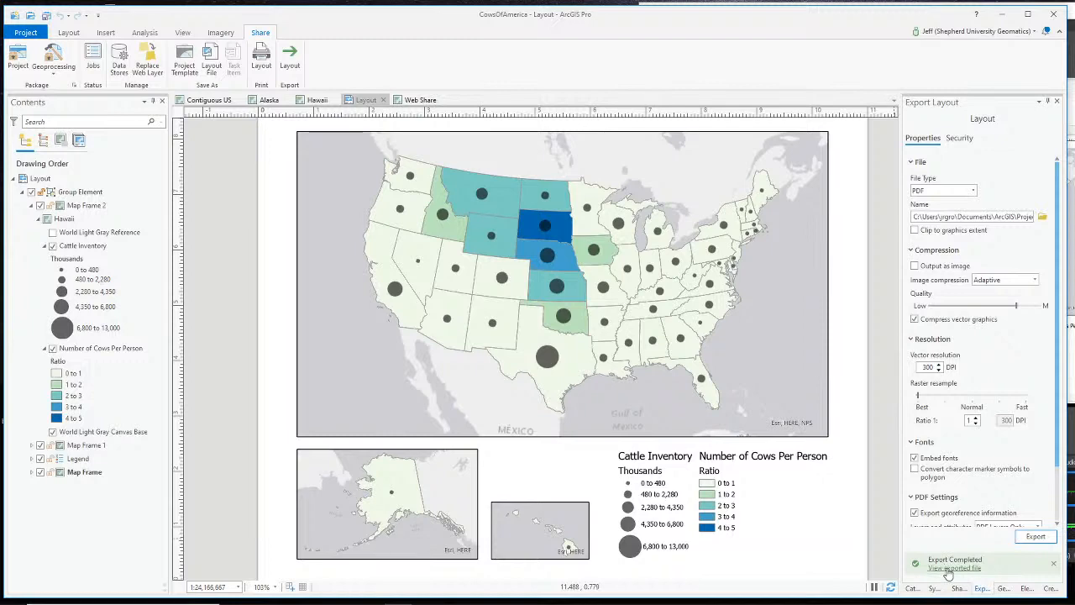
- Open the exported Layout.pdf in Edge and move its window aside to view the map
click(947, 568)
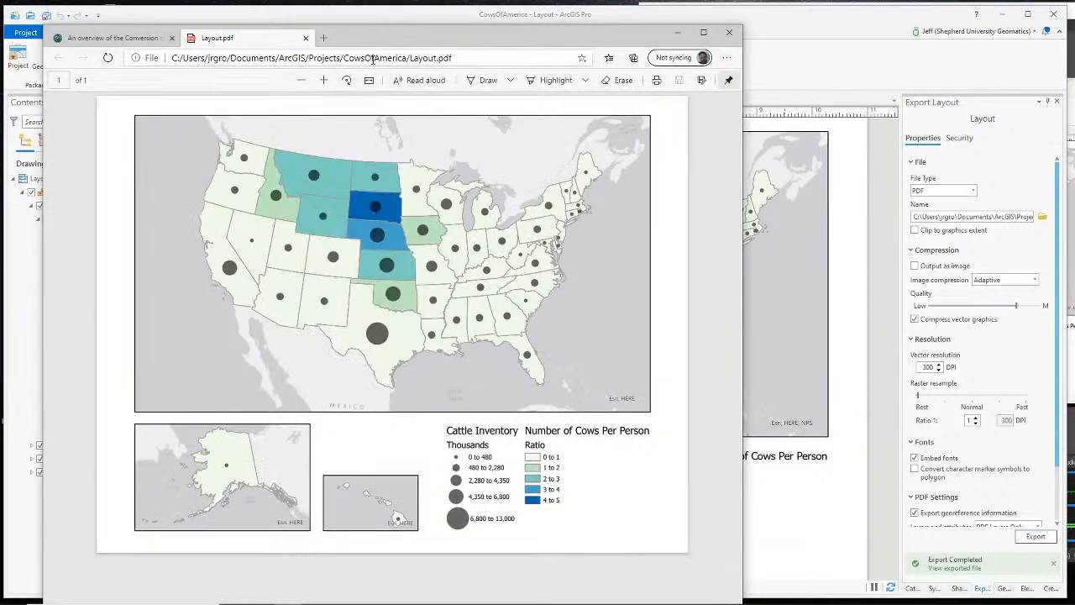
drag(607, 41, 780, 21)
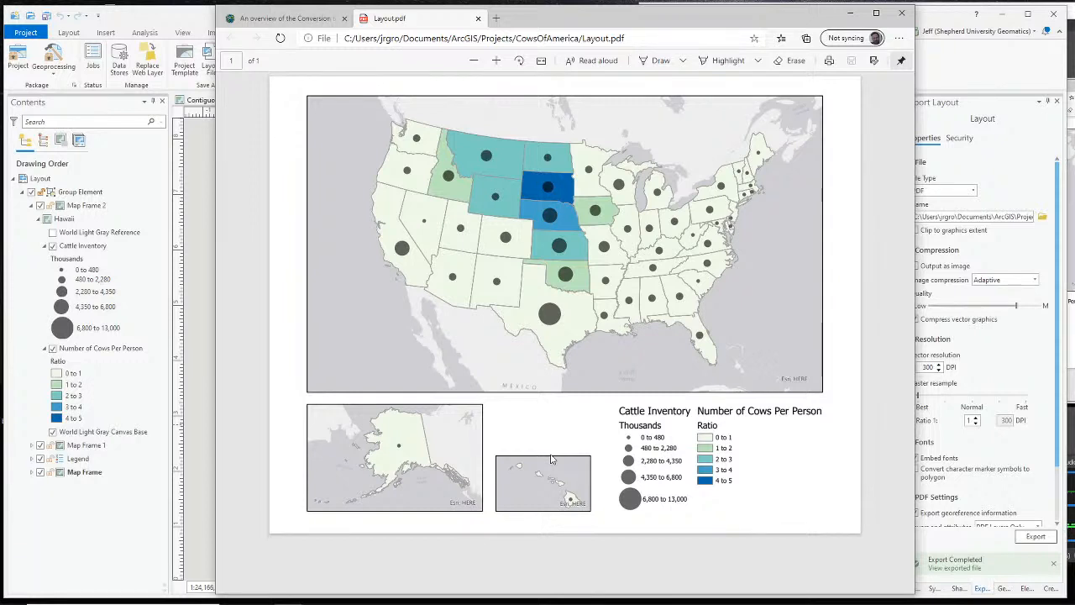
key(alt+Tab)
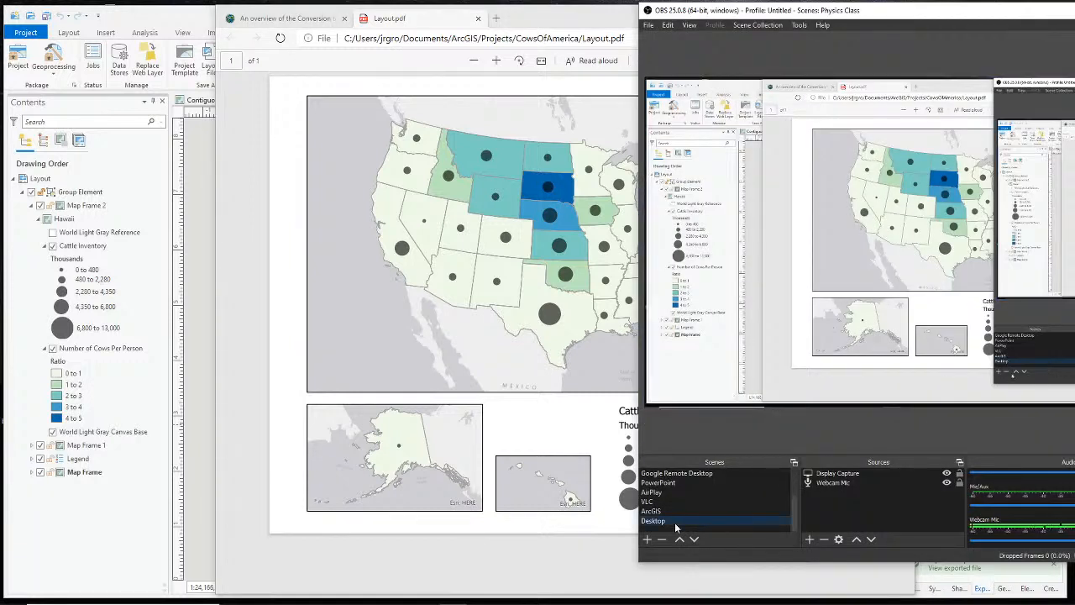
- Switch OBS to the Webcam Only scene, then return to the ArcGIS Pro layout
click(676, 493)
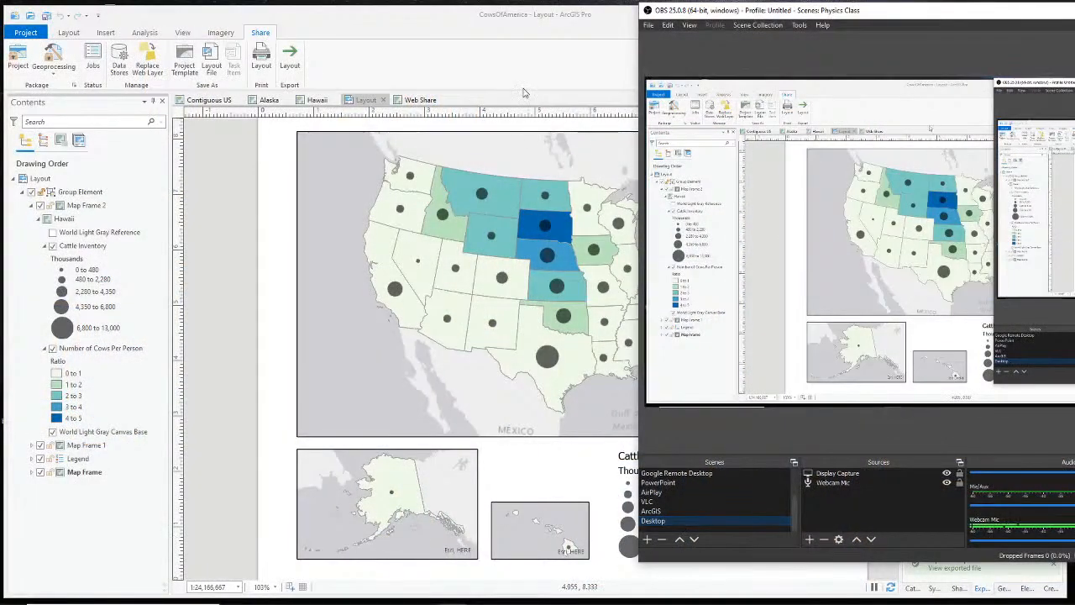
click(522, 91)
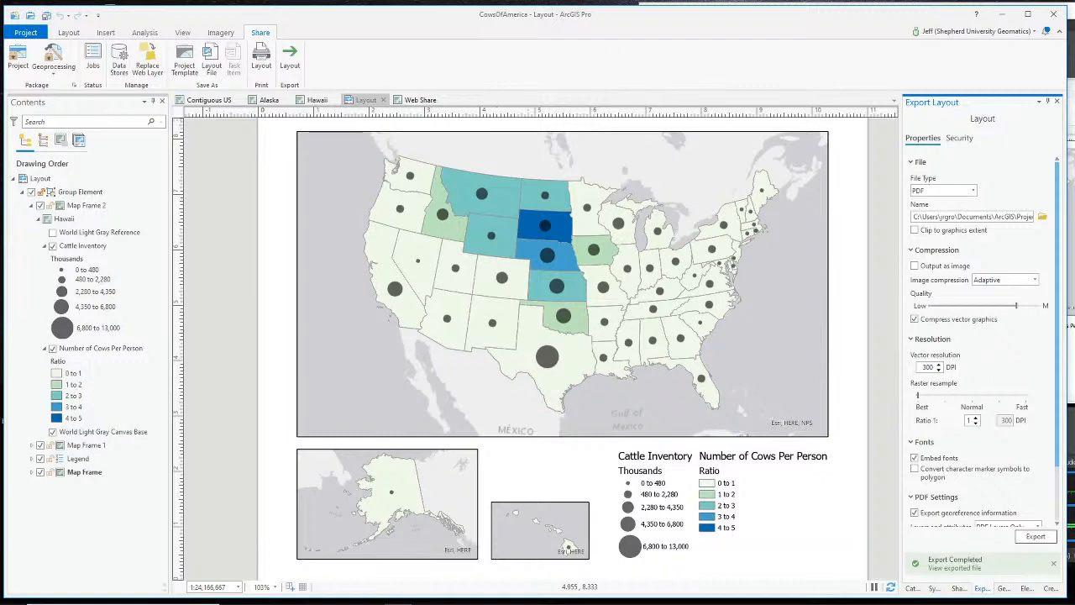
- Go back to ArcGIS Pro, open the Contiguous US map view and zoom around it
key(alt+Tab)
click(554, 74)
click(208, 100)
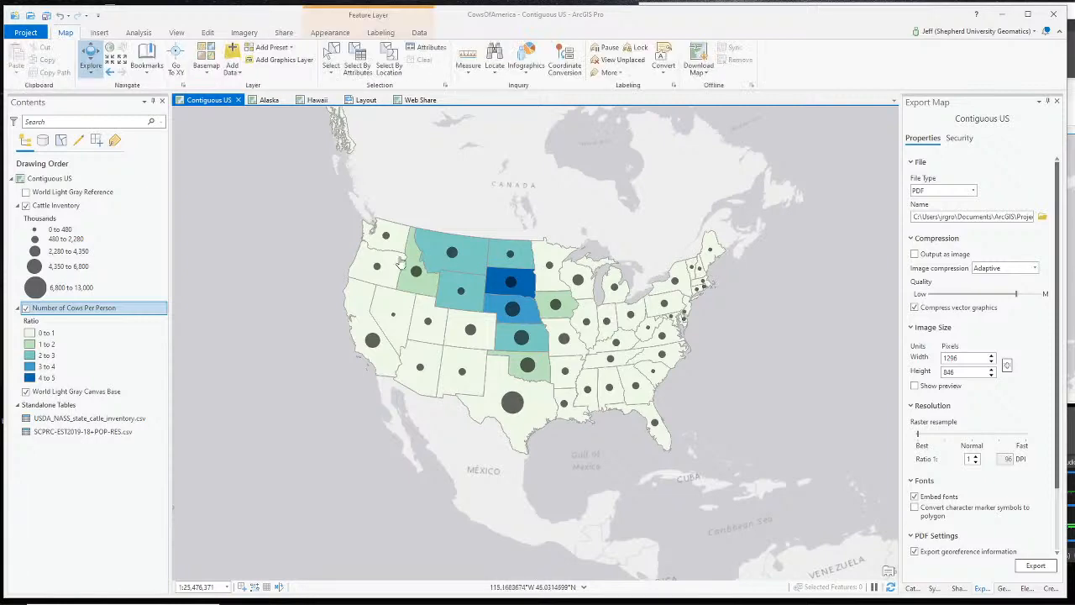
scroll(403, 303, down, 4)
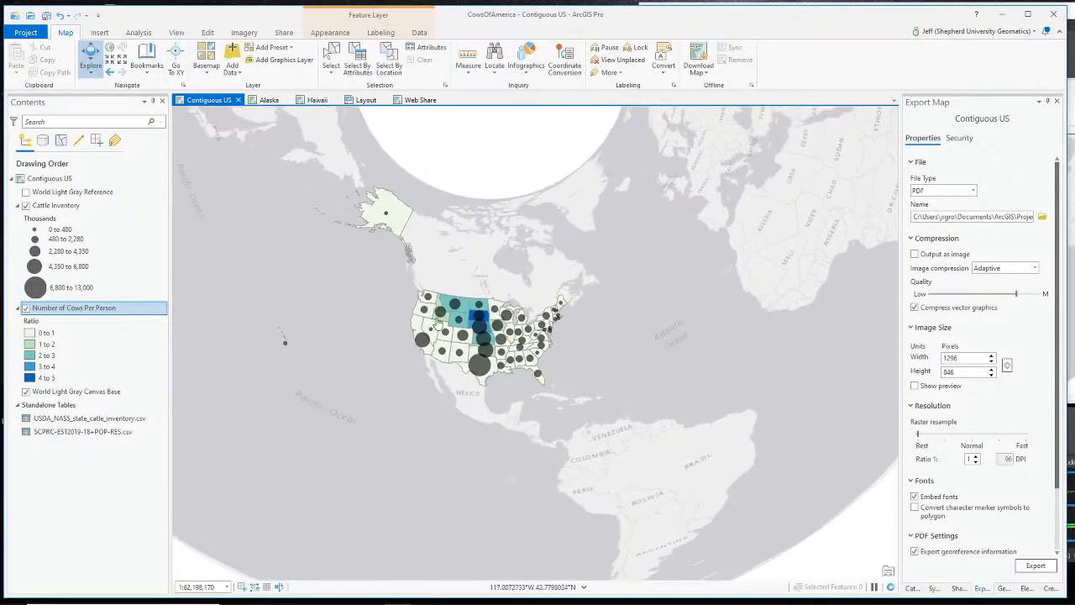
scroll(453, 310, up, 2)
scroll(453, 310, up, 1)
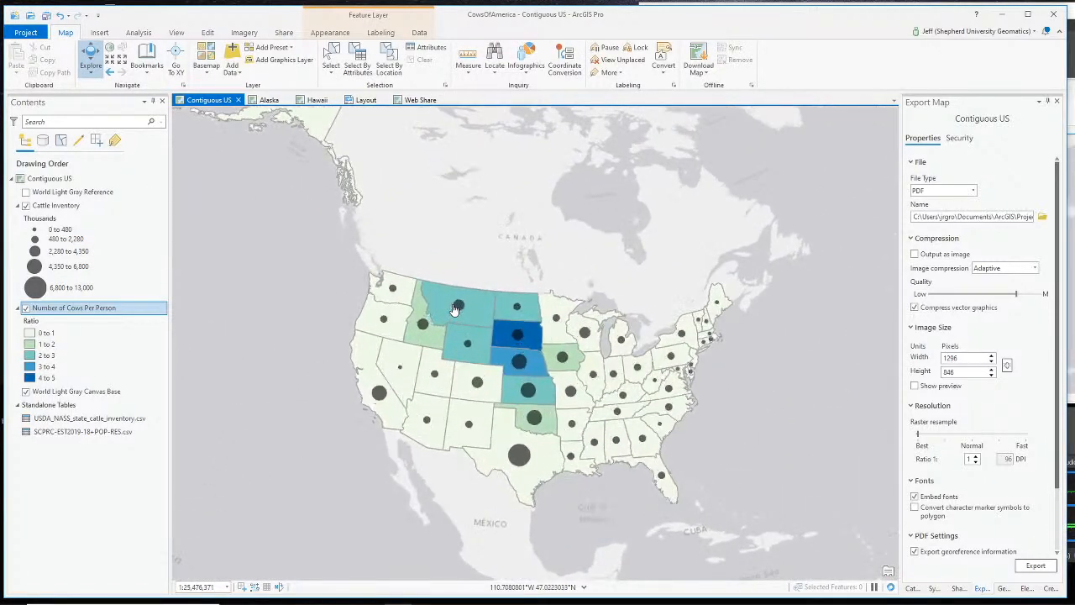
scroll(273, 254, down, 1)
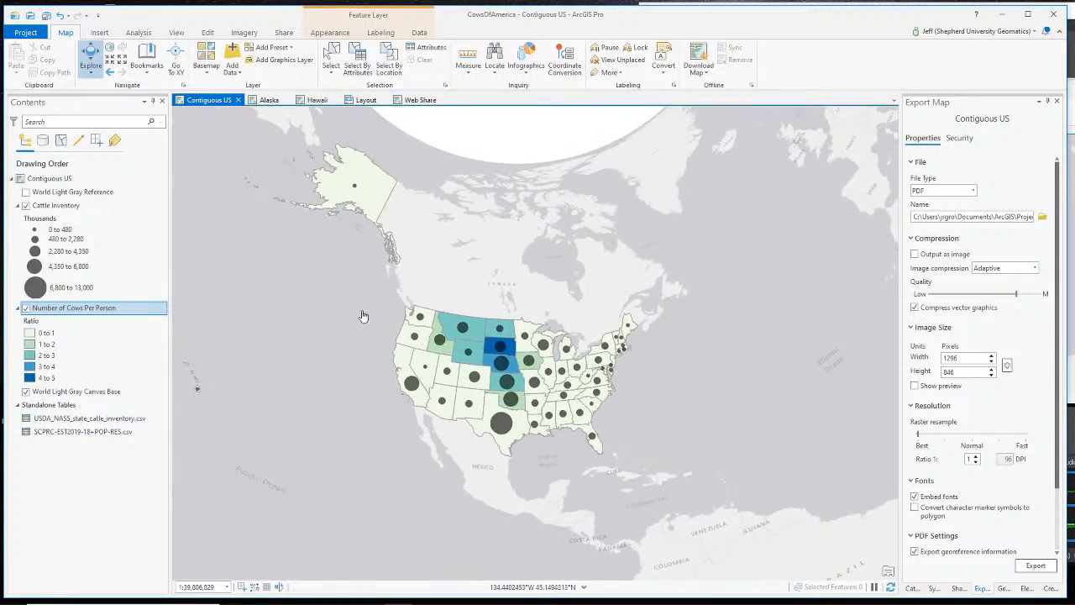
scroll(362, 316, up, 2)
scroll(439, 318, down, 2)
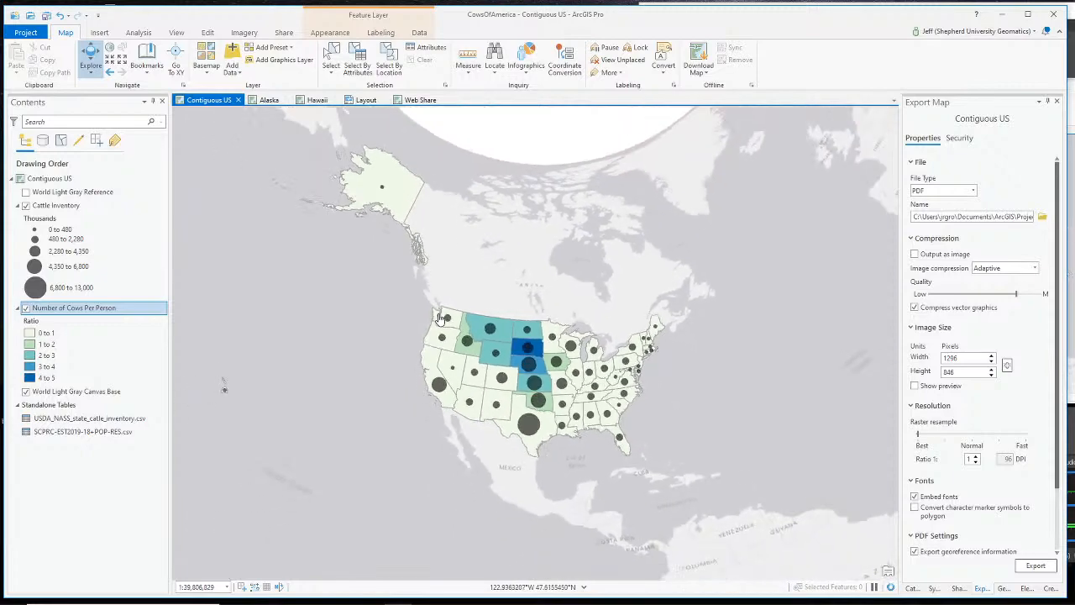
key(alt+Tab)
scroll(678, 516, up, 2)
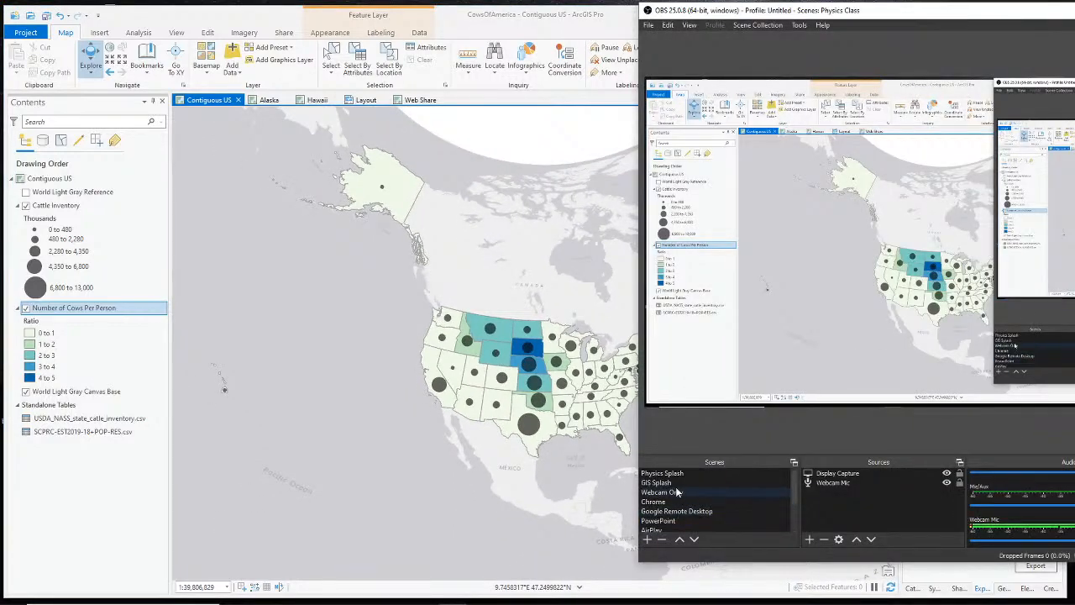
- Select the Webcam Only scene in OBS's Scenes list
click(677, 492)
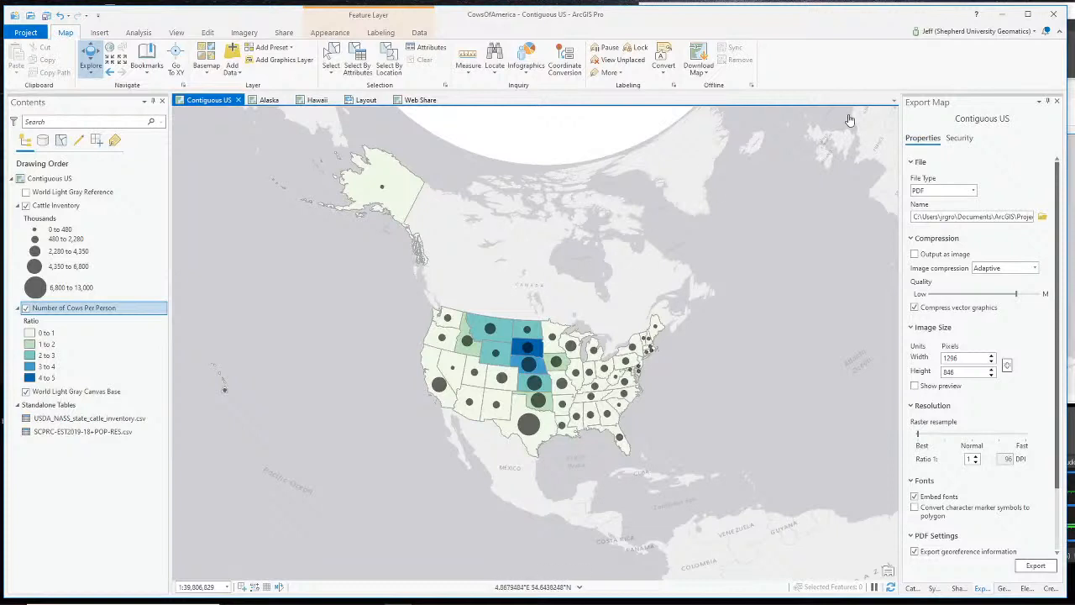
- Close the map export settings and start sharing the Contiguous US map as a web map
click(1056, 102)
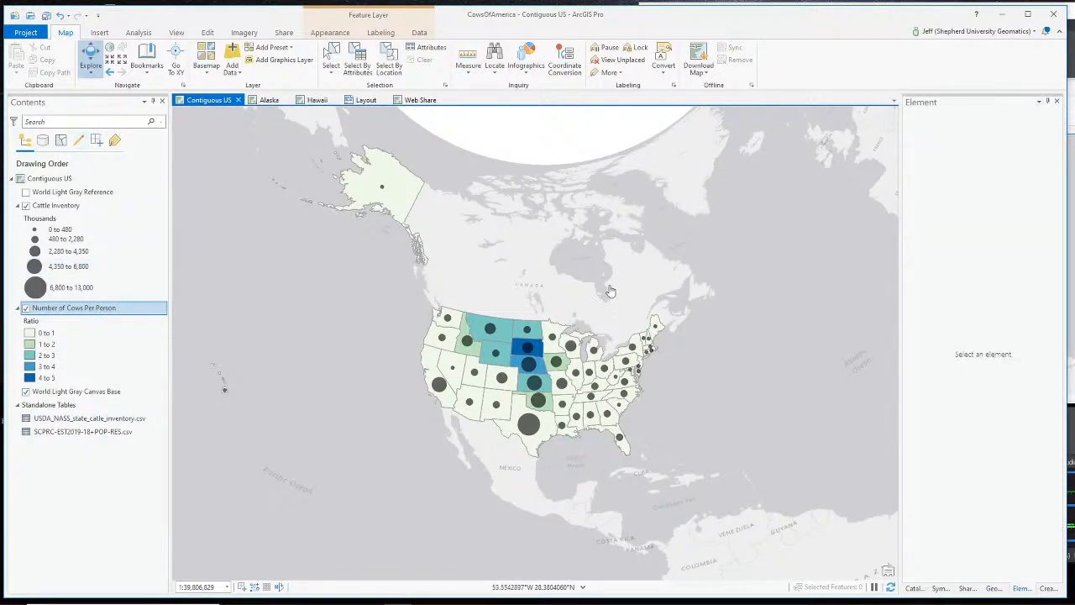
click(59, 179)
scroll(426, 347, down, 3)
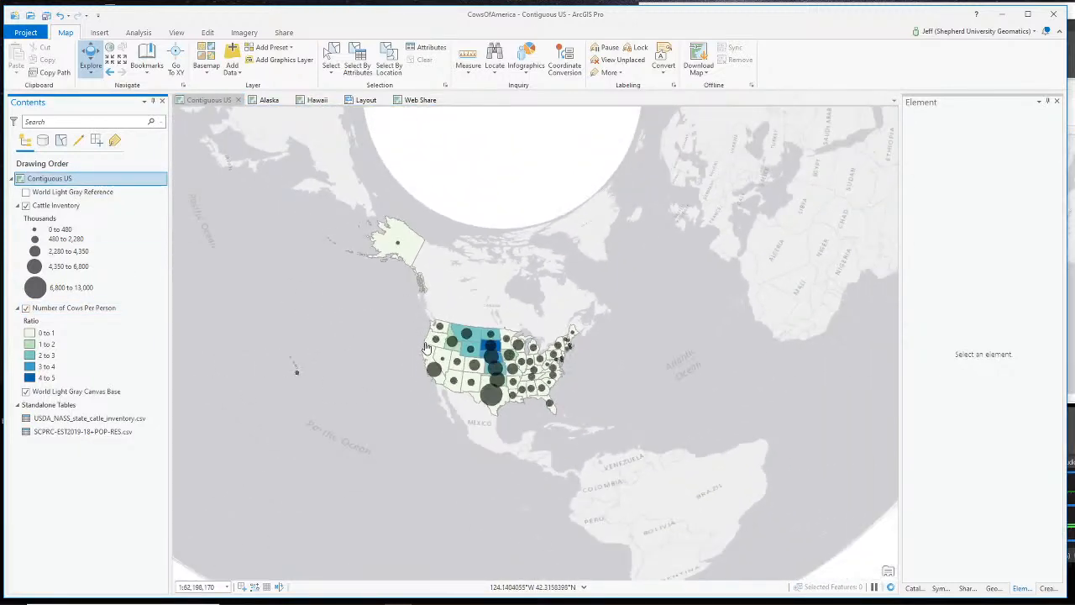
scroll(426, 347, up, 3)
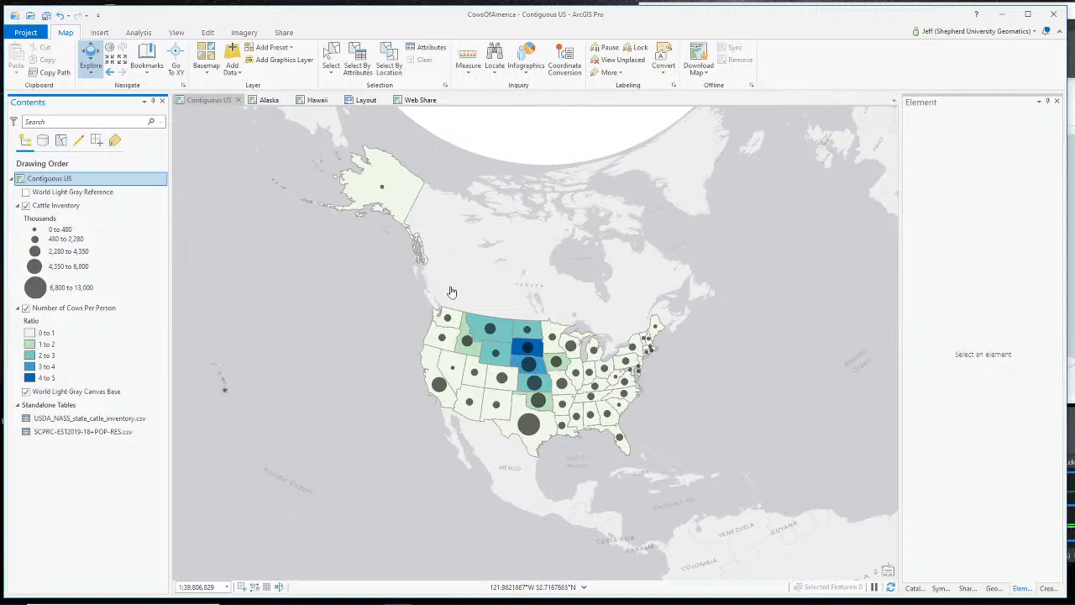
click(286, 33)
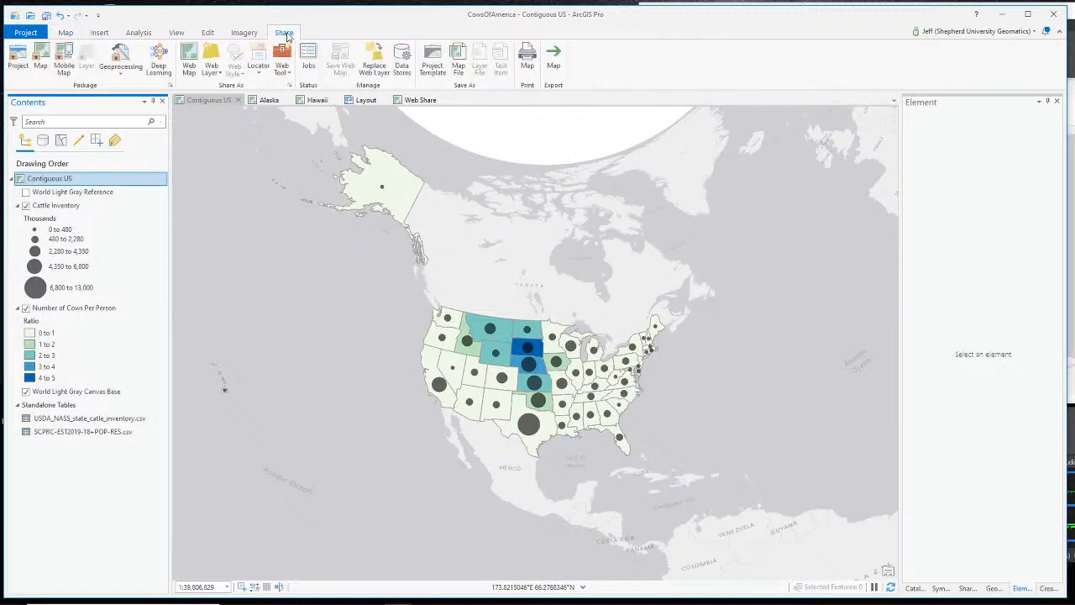
click(190, 66)
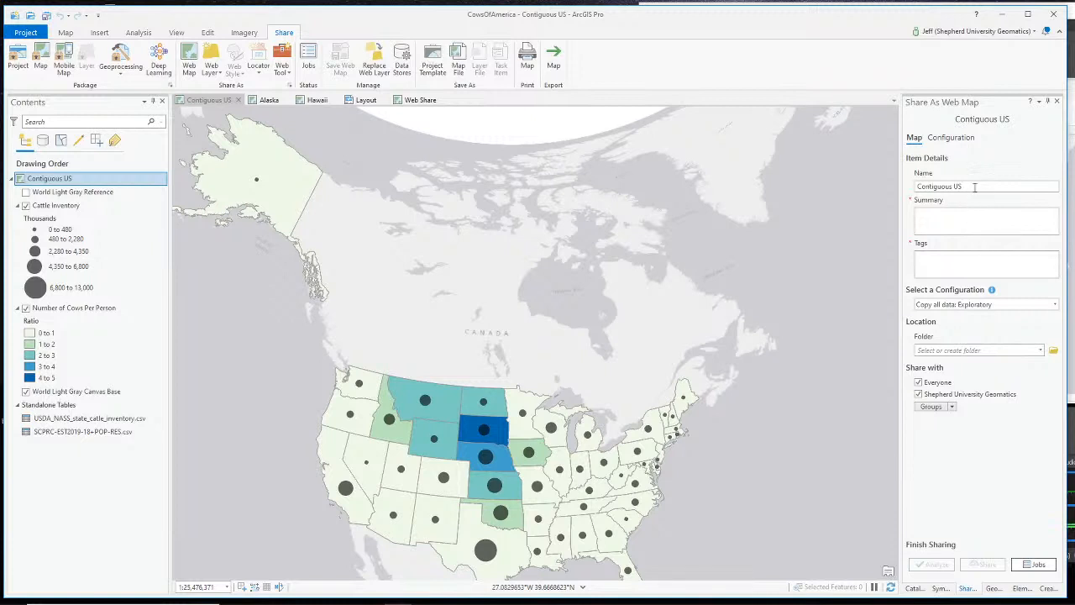
- Rename the web map to 'United States Cattle Inventory 2020'
double_click(975, 185)
drag(962, 187, 915, 187)
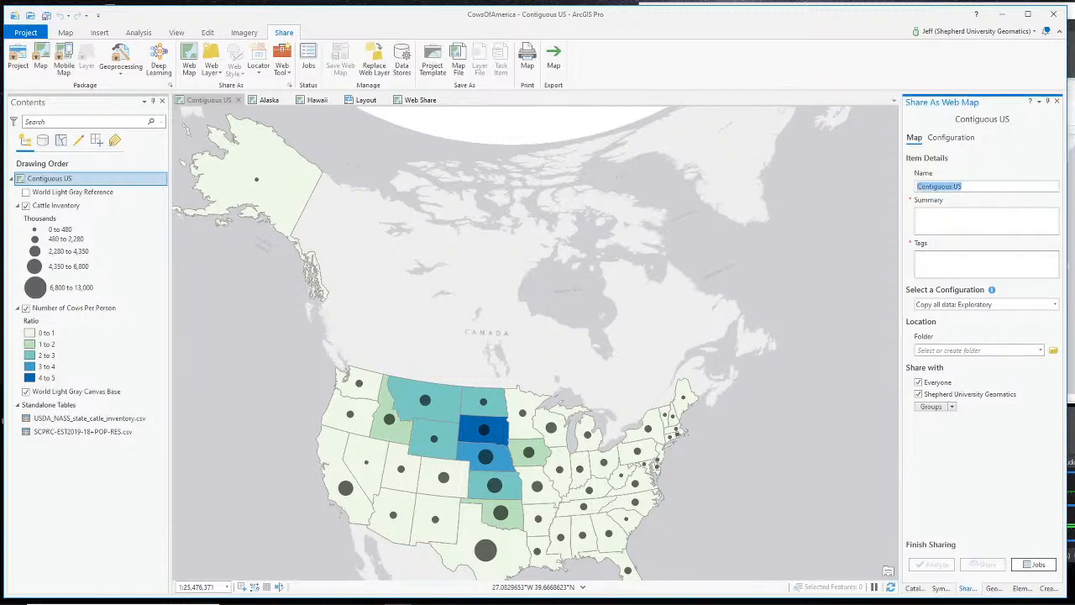
key(BackSpace)
text(US)
text(nited State)
text(tle Inv)
key(BackSpace)
key(BackSpace)
key(BackSpace)
key(BackSpace)
key(BackSpace)
key(BackSpace)
key(BackSpace)
key(BackSpace)
text(tle Inventory 2020)
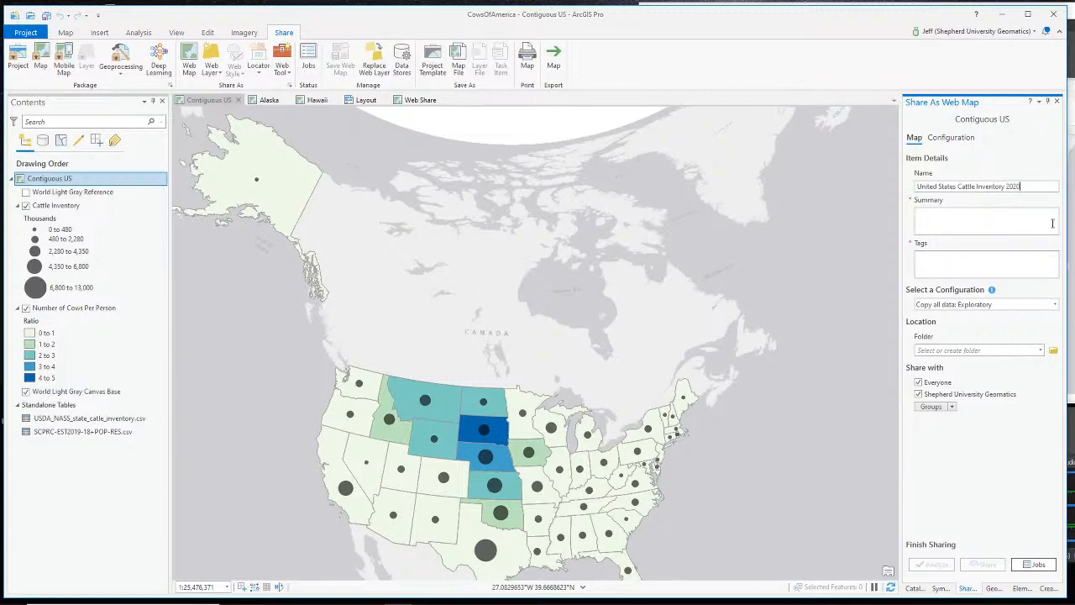
- Write a summary on January 2020 cattle counts and cattle-to-people ratio from 2019 US Census Bureau estimates
click(1052, 223)
text(An inventory of the number of cattle including calves)
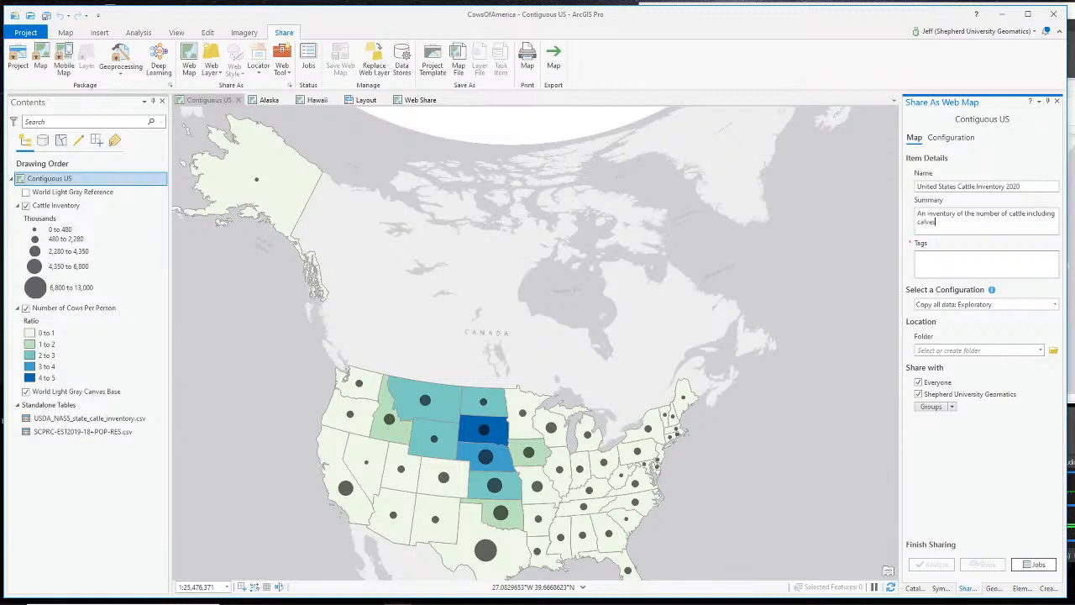
text( in each of the)
text( 50 Unite)
text(d States)
text( for the)
key(BackSpace)
key(BackSpace)
key(BackSpace)
key(BackSpace)
key(BackSpace)
key(BackSpace)
key(BackSpace)
text(in January 20)
text(20,)
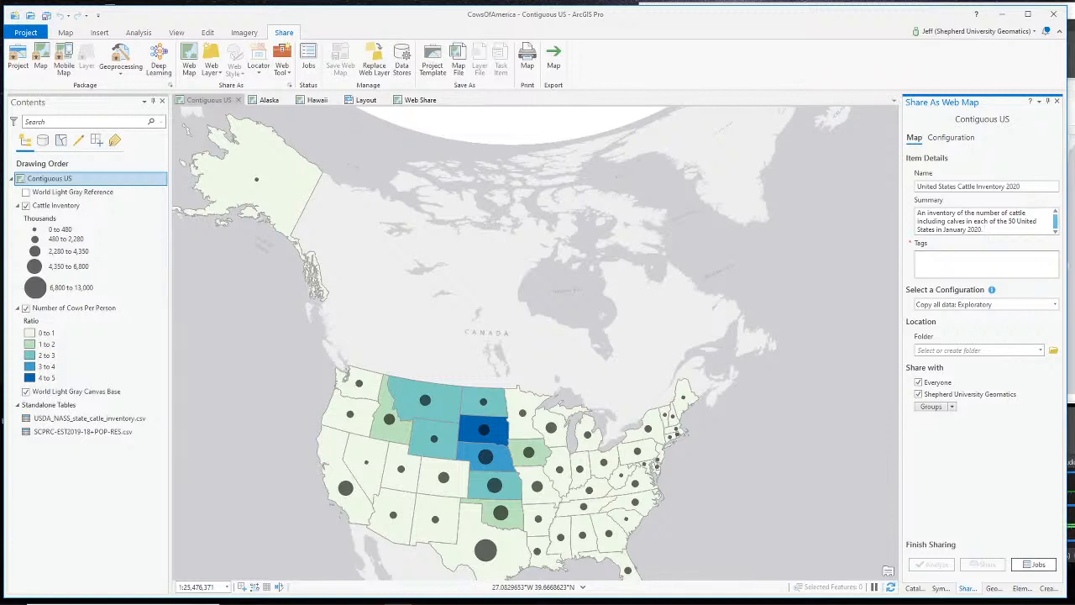
text( The ratio o)
key(BackSpace)
key(BackSpace)
key(BackSpace)
key(BackSpace)
text(cattle to pe)
text(ople is a)
text(lso shown using po)
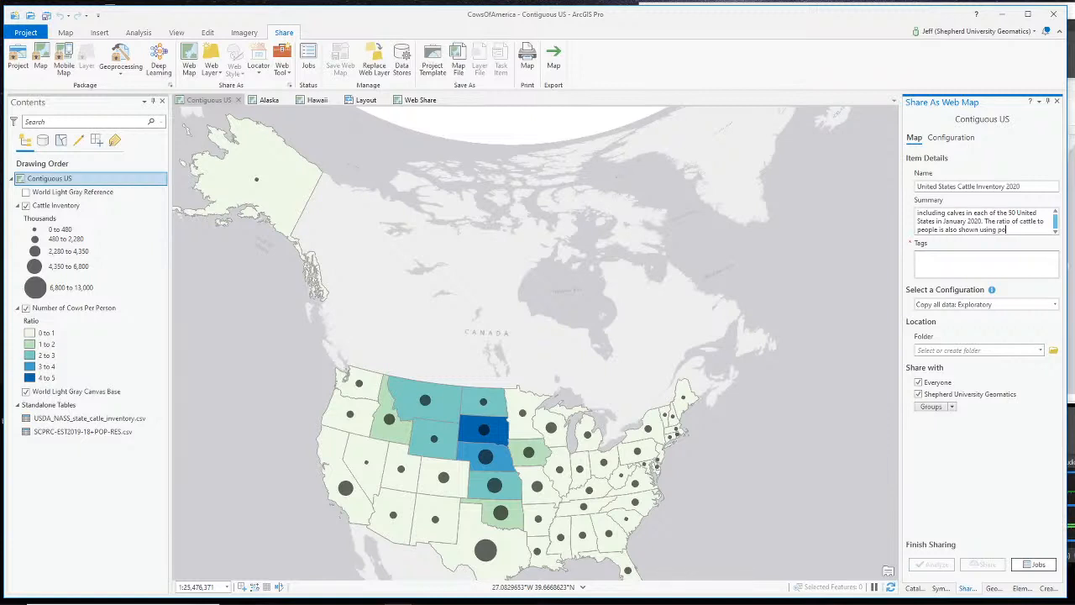
key(BackSpace)
key(BackSpace)
text(pulation)
text( data)
text( from the U)
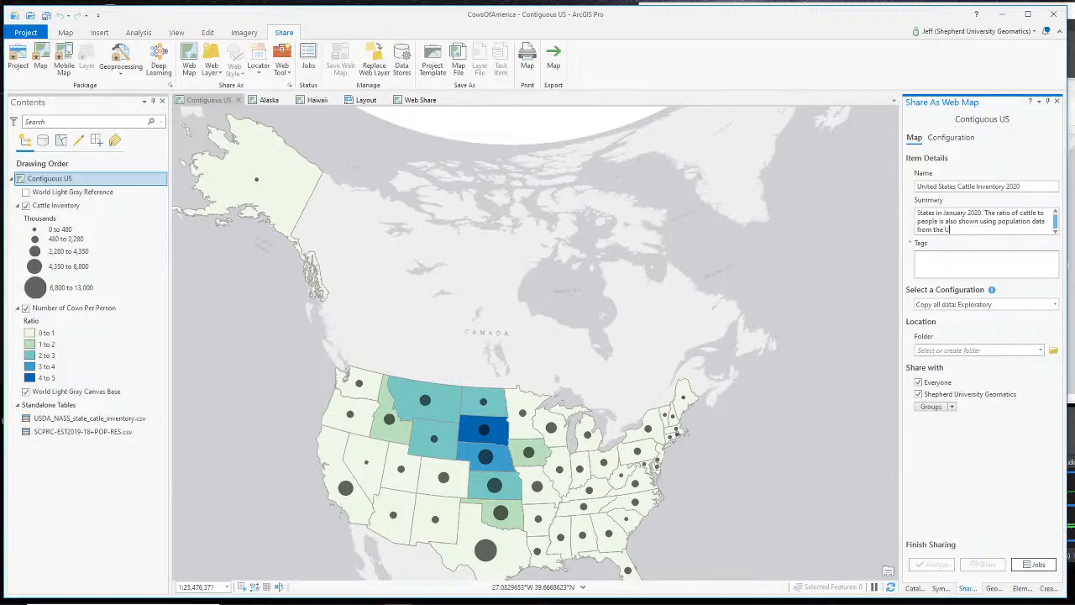
click(998, 222)
text(2019)
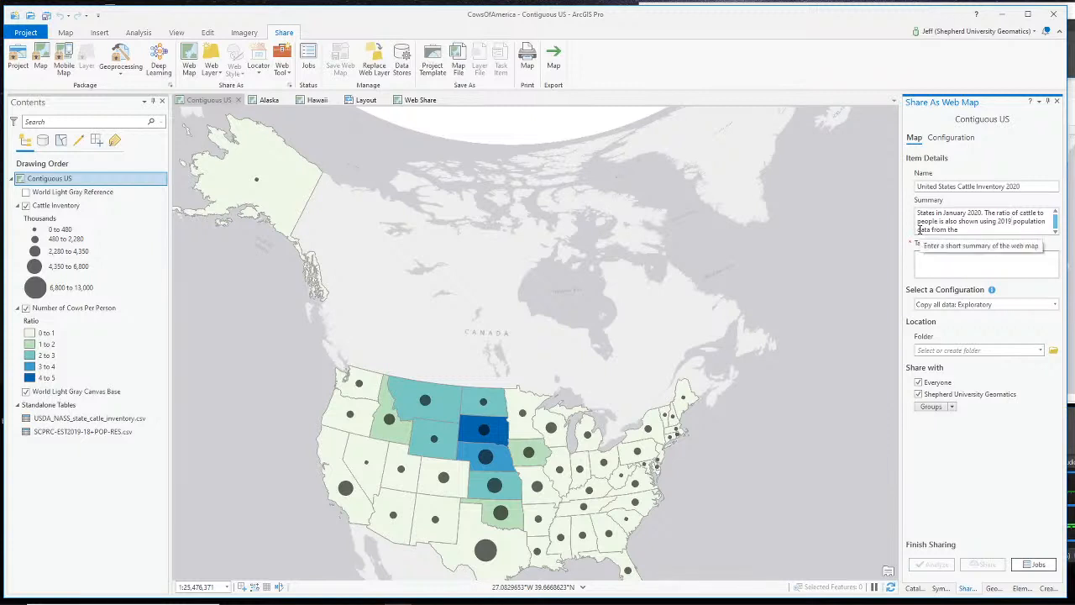
scroll(959, 232, up, 1)
scroll(987, 231, down, 1)
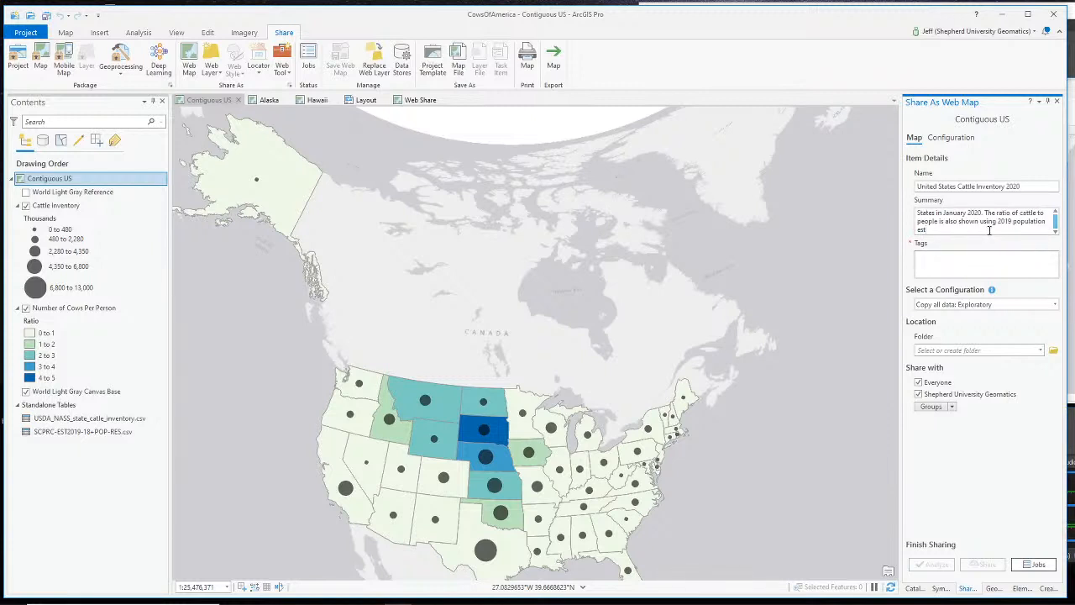
text(es from the U)
text(S Cen)
text(sus Bur)
text(ur)
- Add the tag cattle to the web map
click(981, 259)
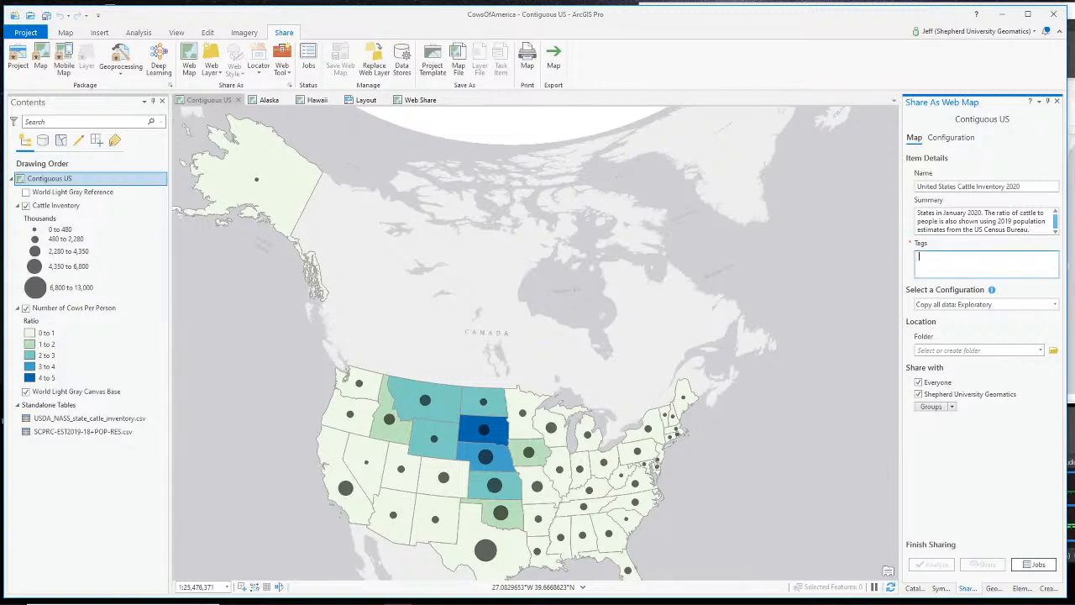
text(co)
text(attl)
text(e)
key(Return)
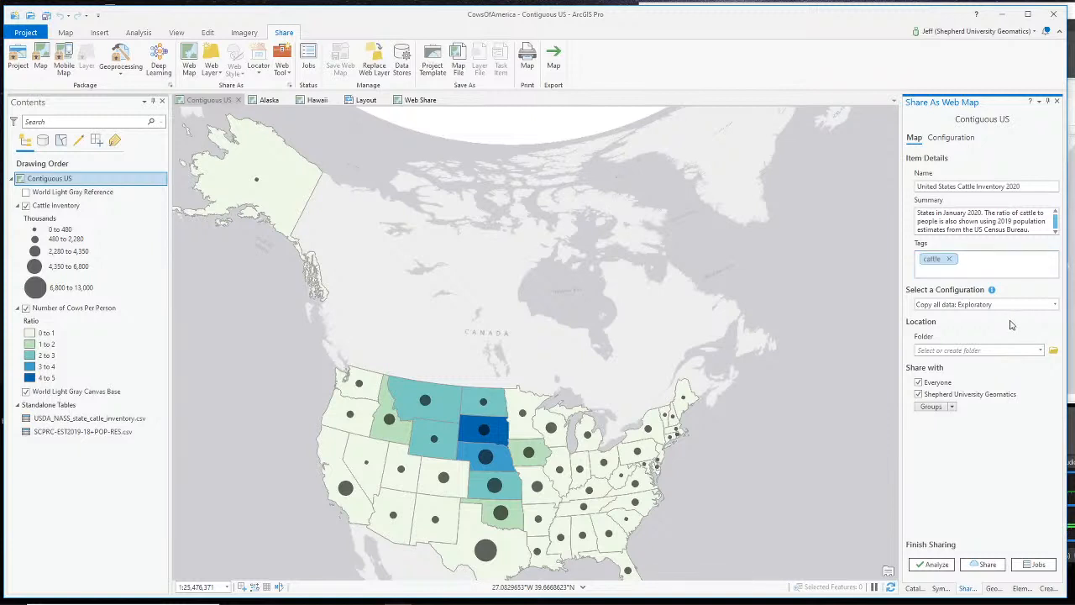
- Review the sharing configurations, keep Exploratory, and save the web map to the root folder
click(1016, 307)
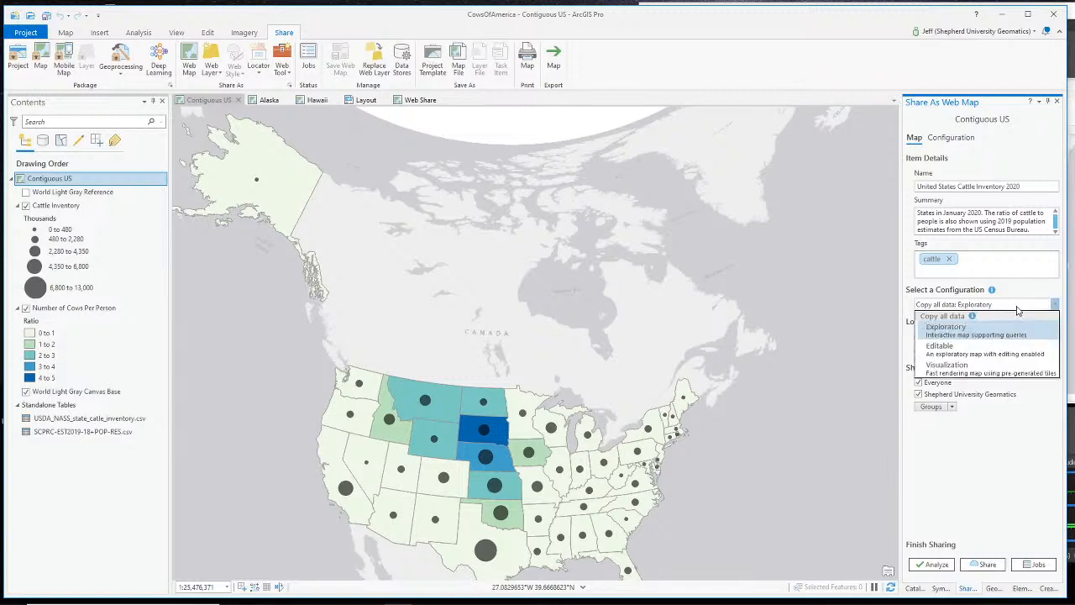
click(1017, 307)
click(1011, 308)
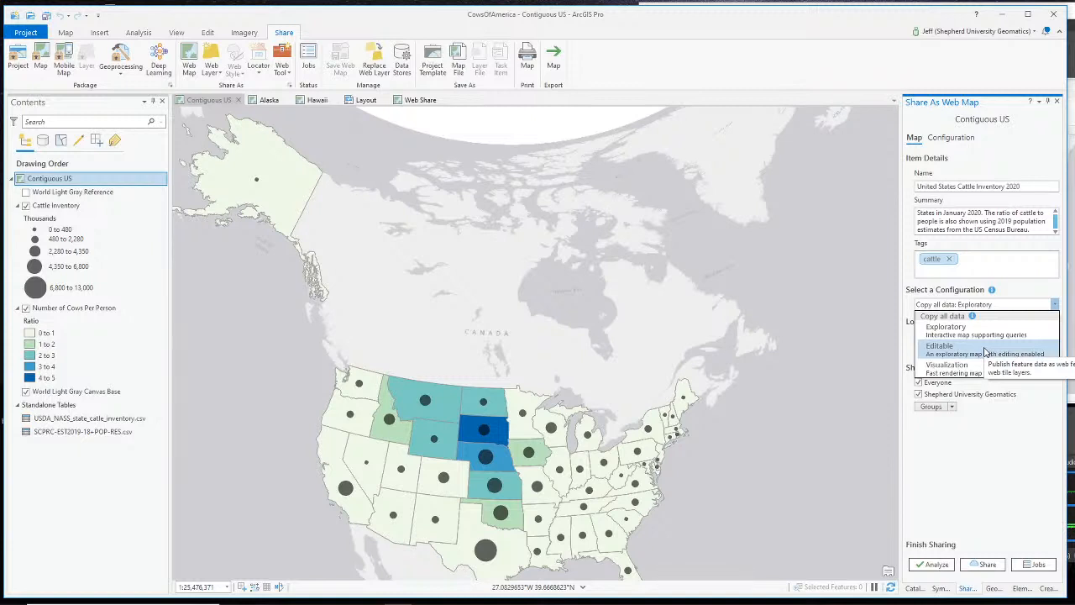
click(1003, 439)
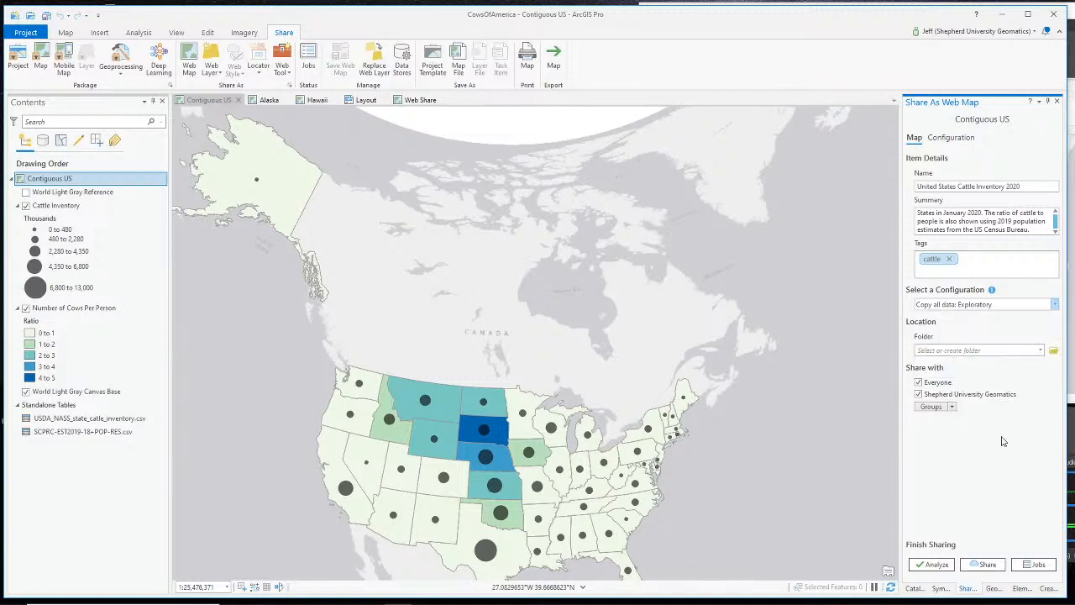
click(994, 305)
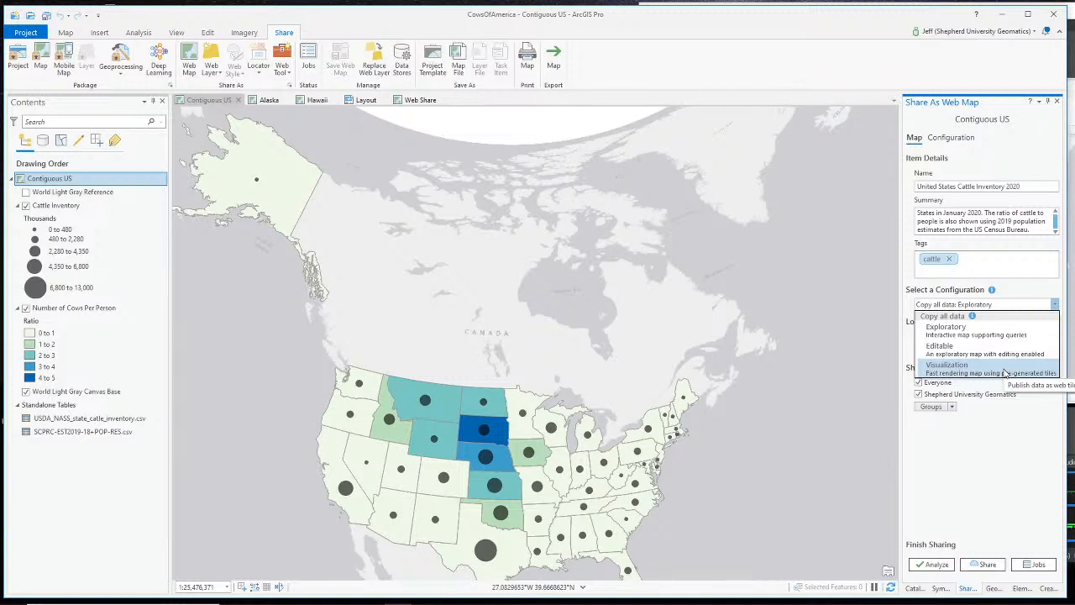
click(1026, 446)
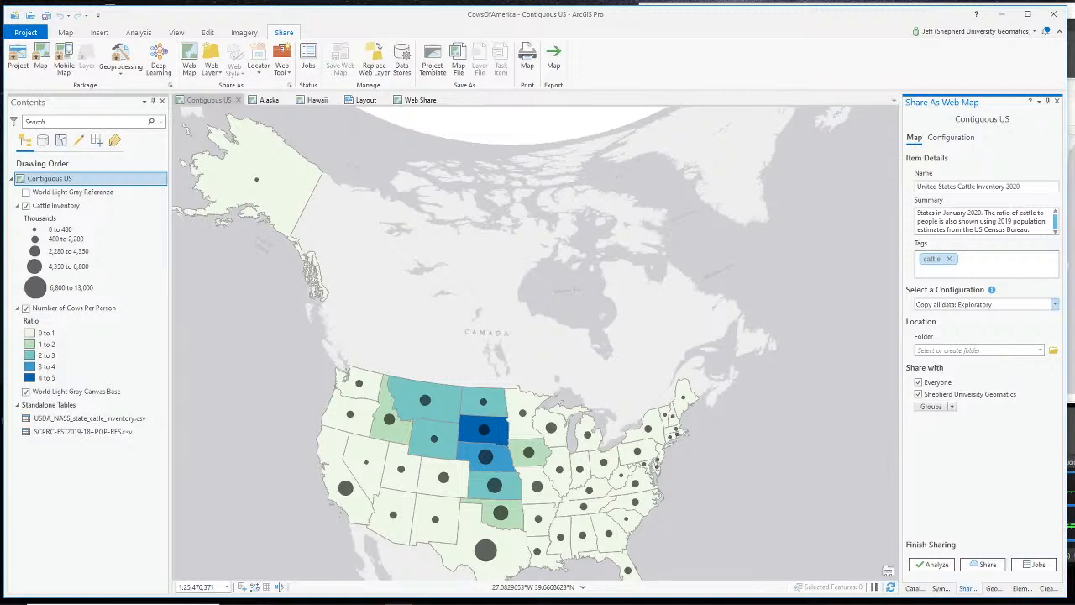
click(1028, 305)
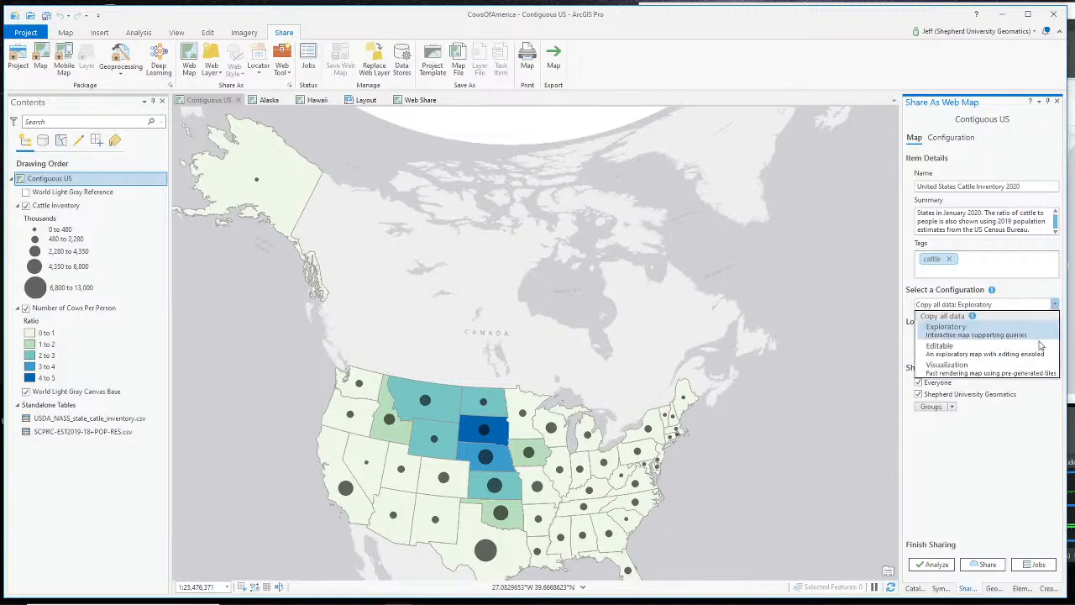
click(993, 466)
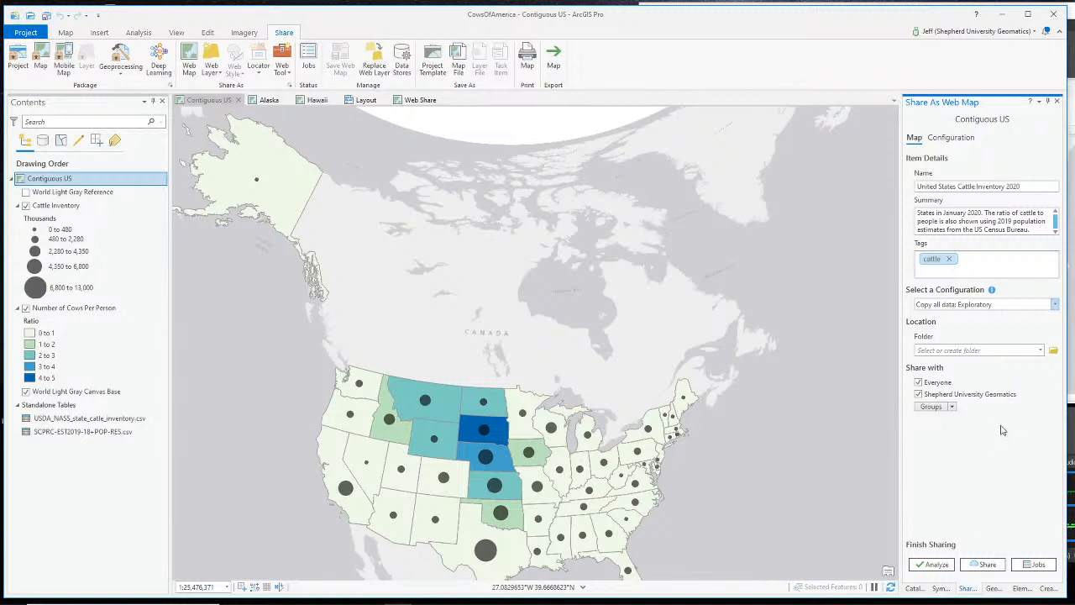
click(1000, 306)
click(1005, 337)
click(1041, 350)
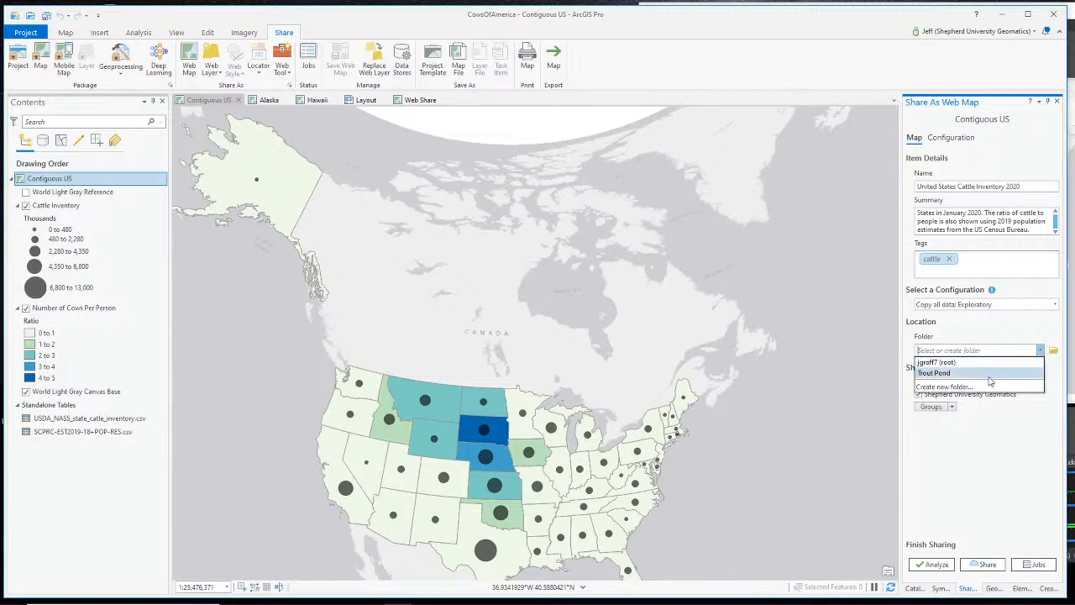
click(954, 364)
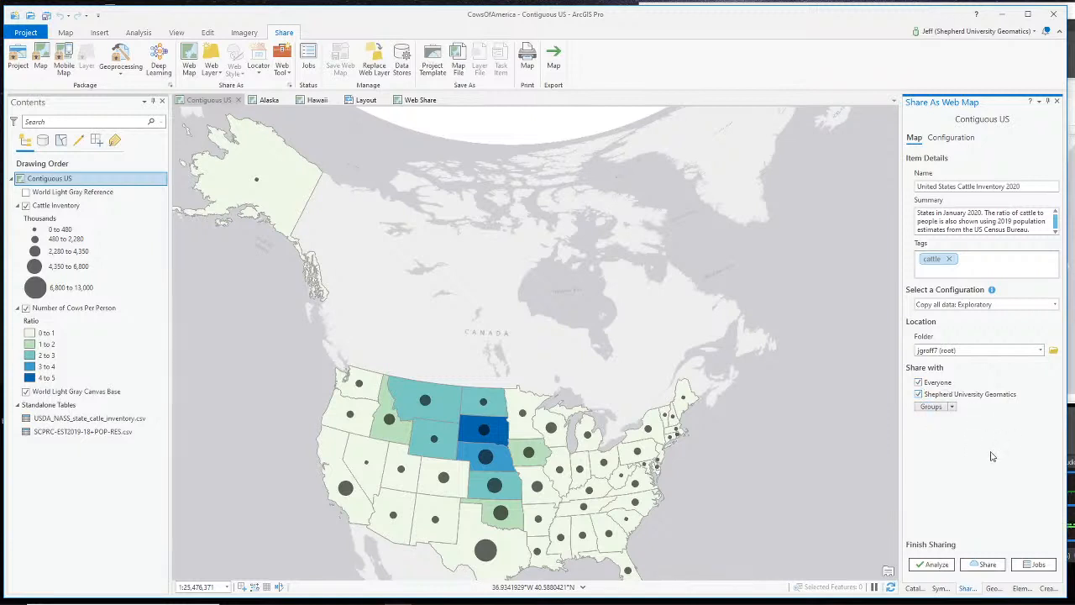
- Analyze the web map and select the Number of Cows Per Person layer from warning 24041
click(932, 565)
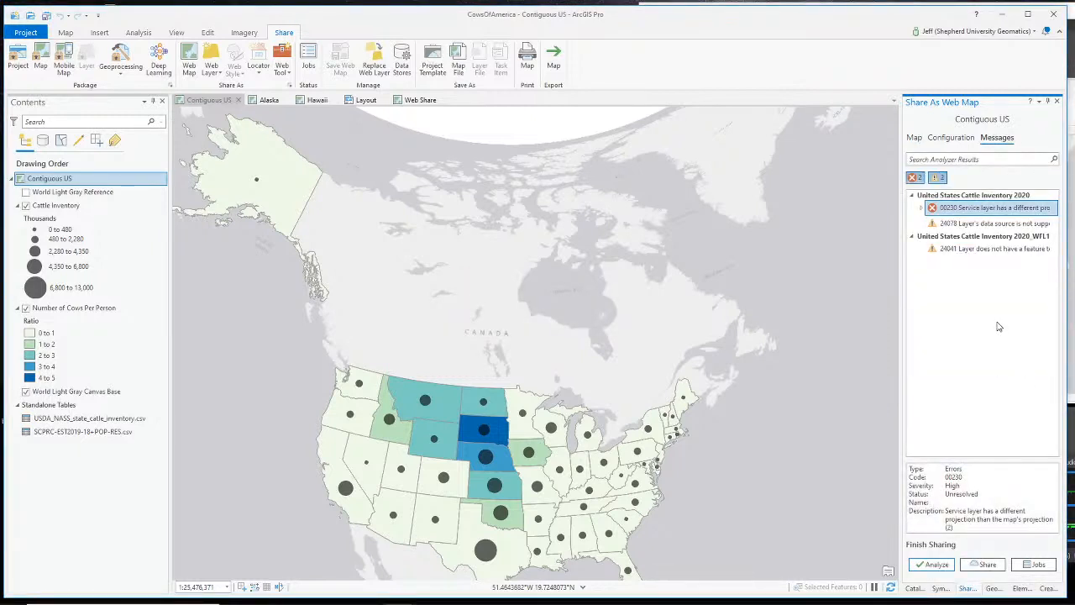
click(990, 249)
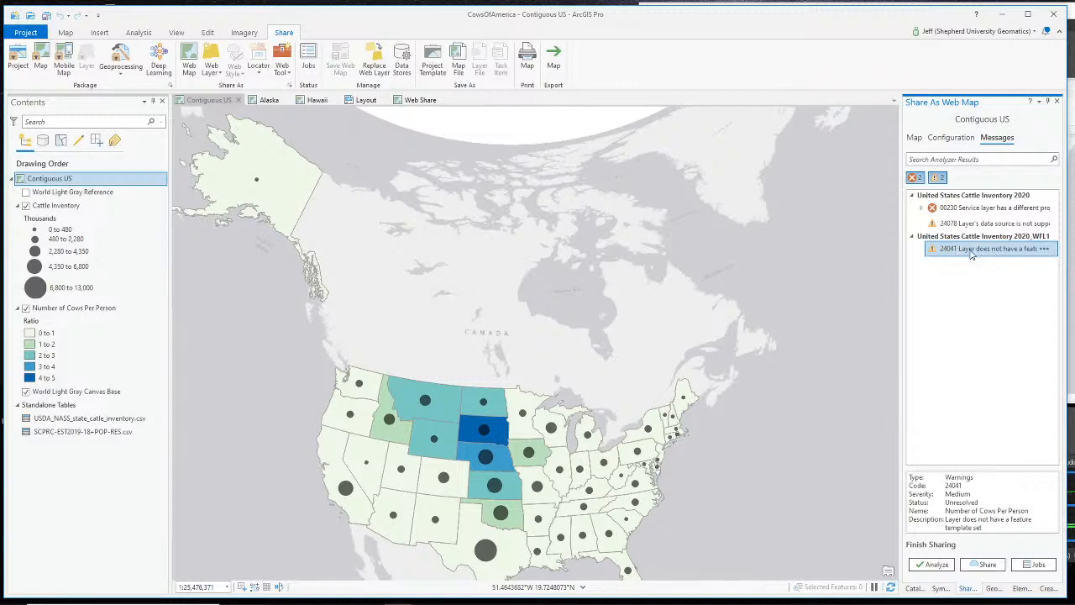
click(1046, 250)
click(1049, 255)
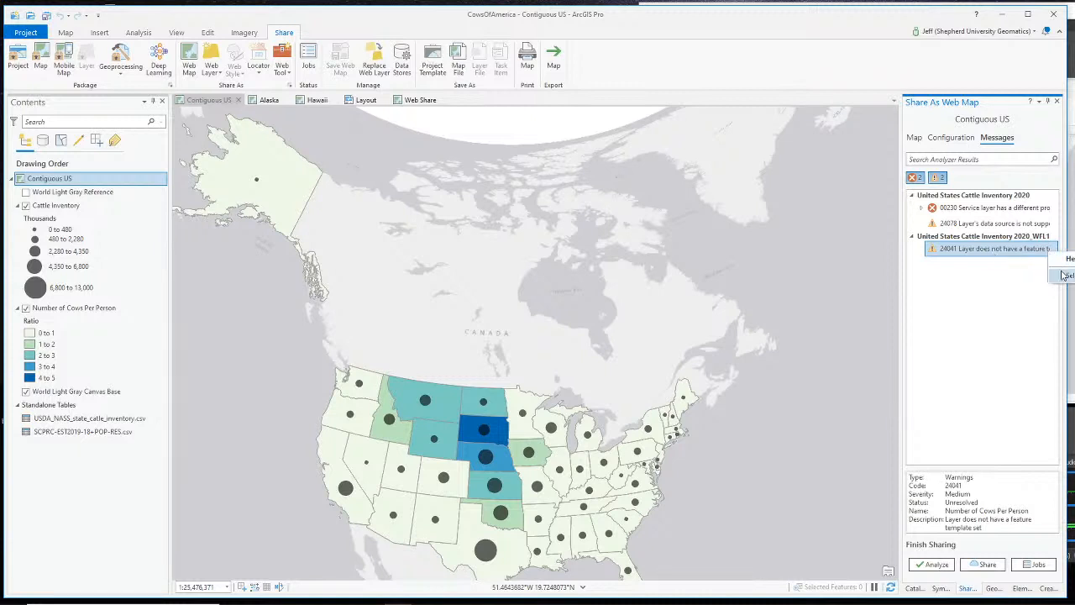
click(1064, 275)
click(1046, 252)
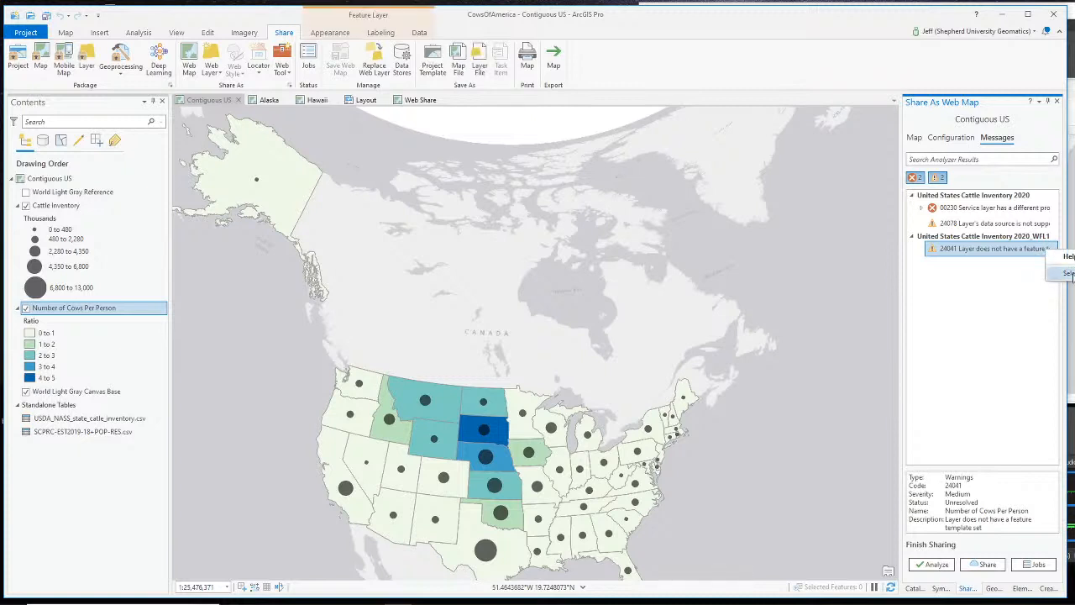
click(1067, 274)
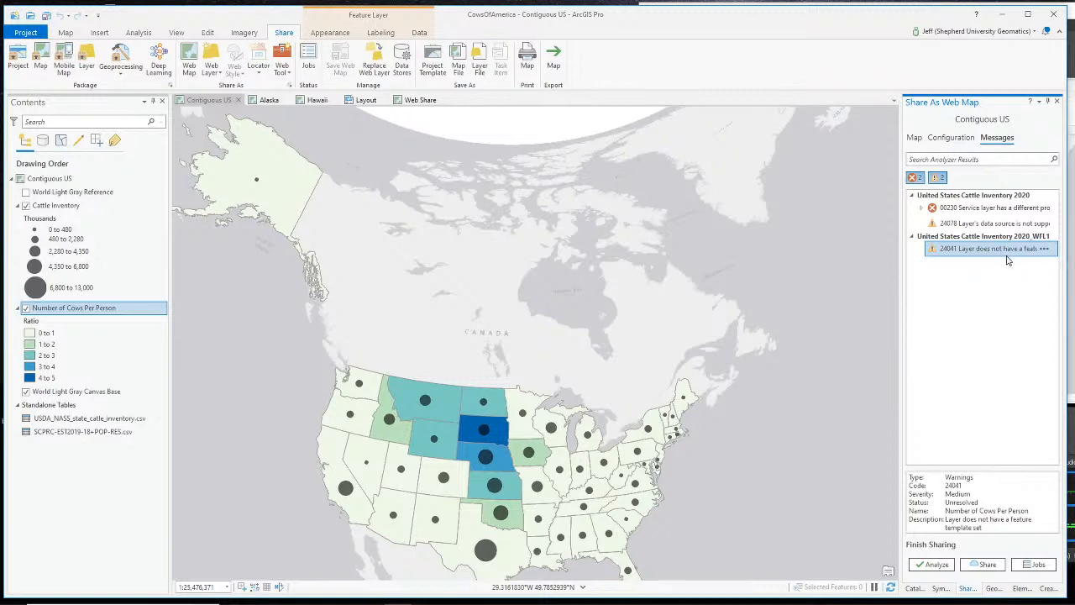
key(alt+Tab)
scroll(725, 507, up, 2)
click(702, 494)
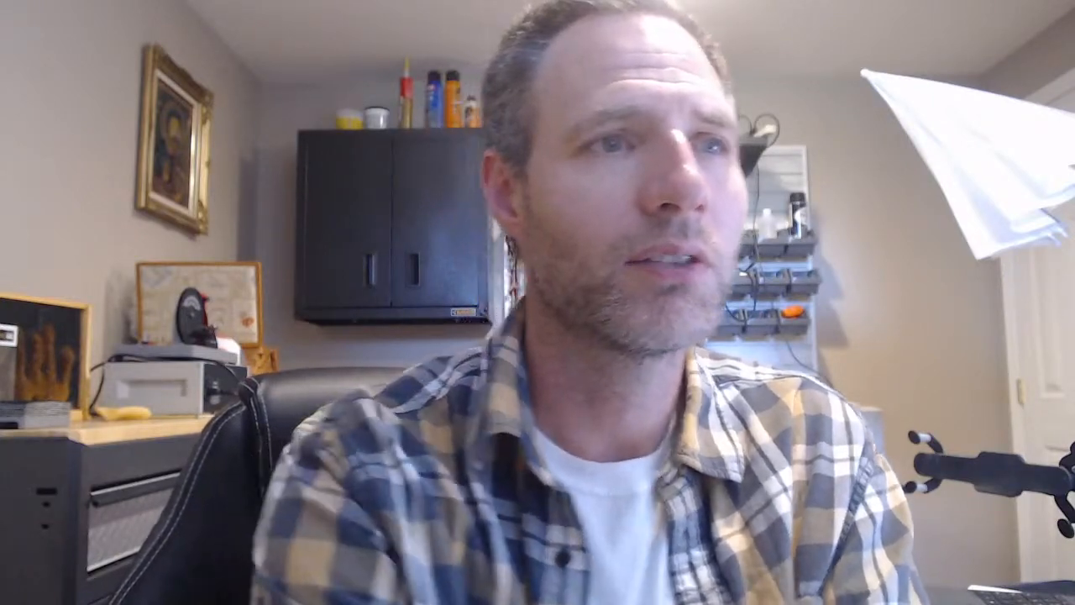
click(660, 522)
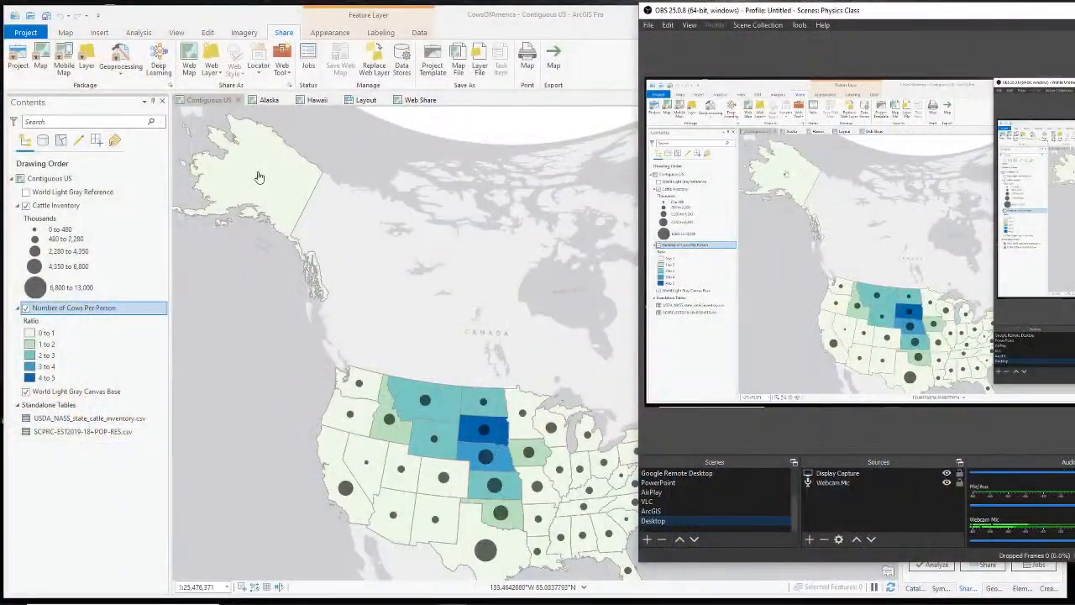
click(266, 204)
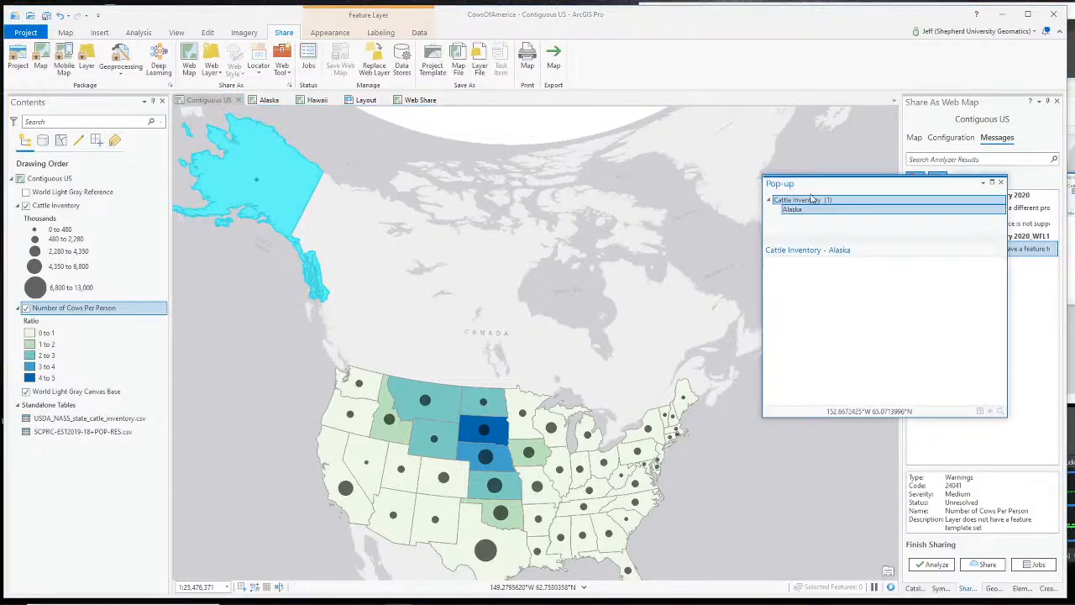
click(792, 209)
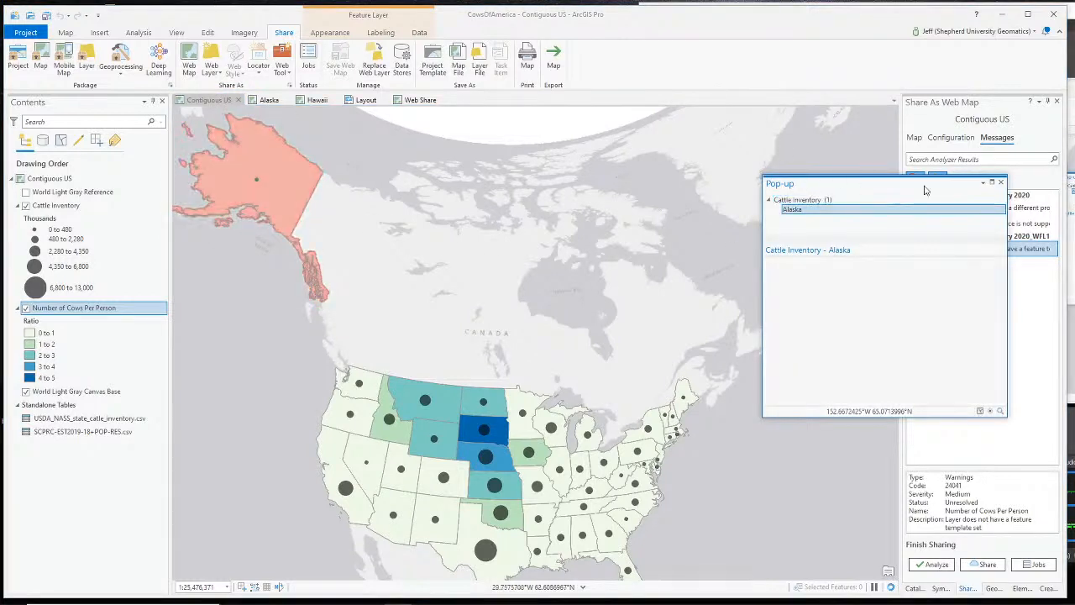
click(1000, 182)
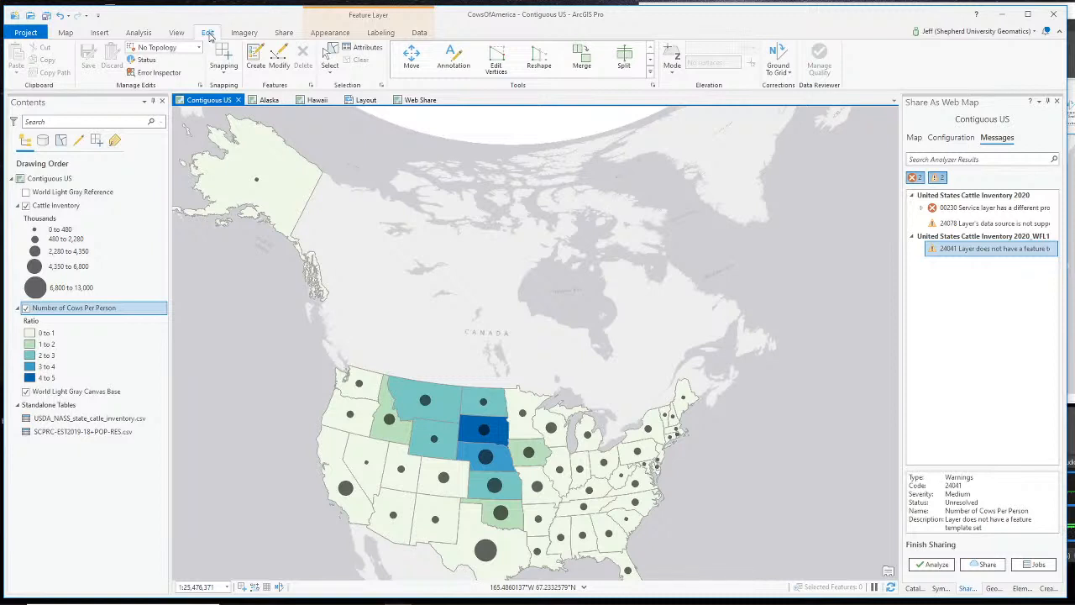
- Create all feature templates for Contiguous US, then re-analyze the web map
click(311, 88)
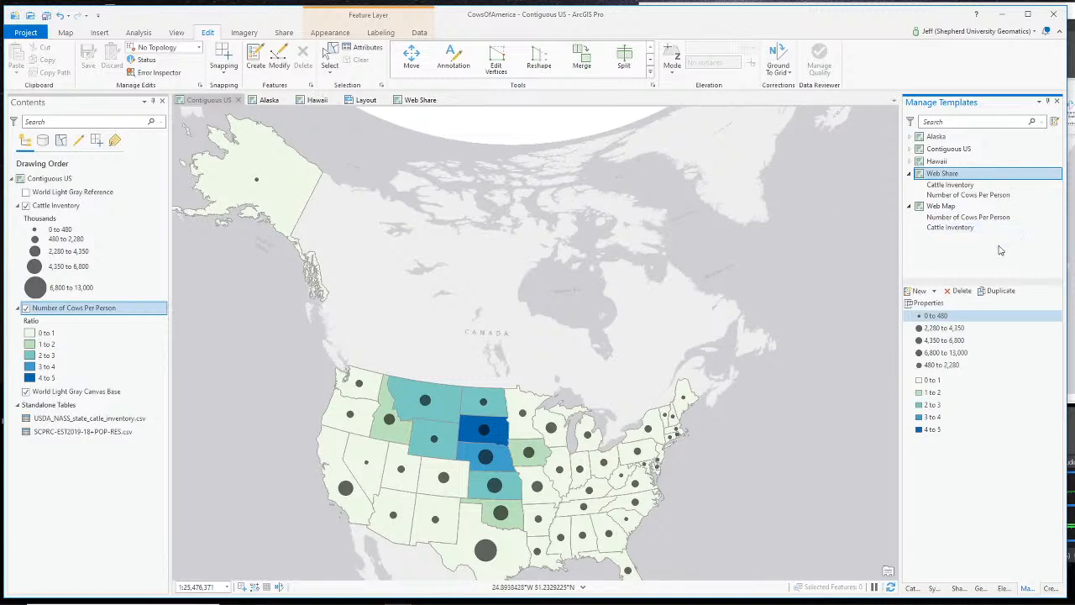
click(949, 150)
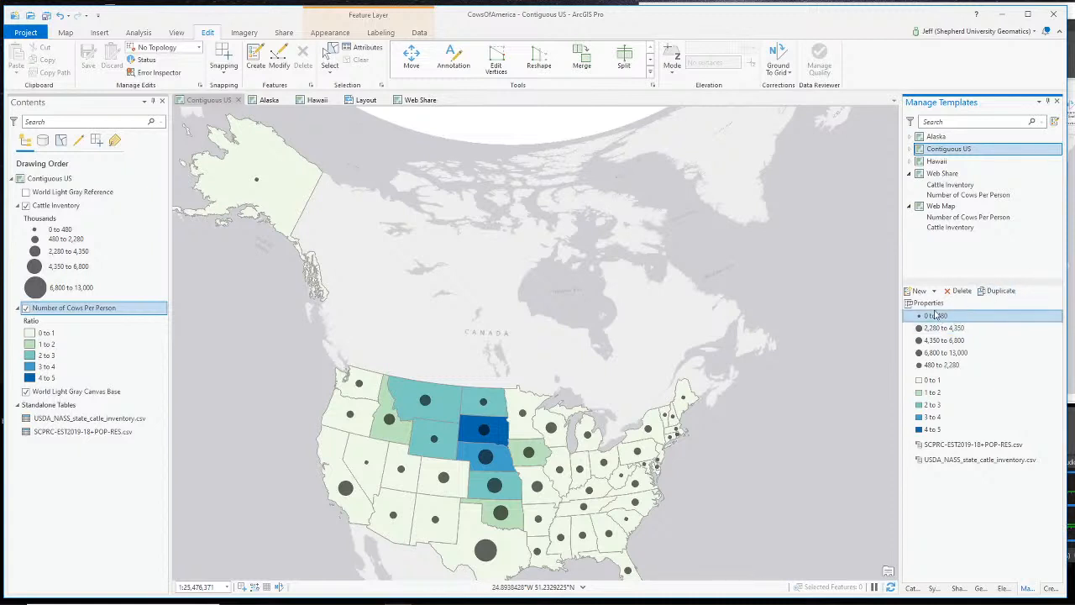
right_click(942, 154)
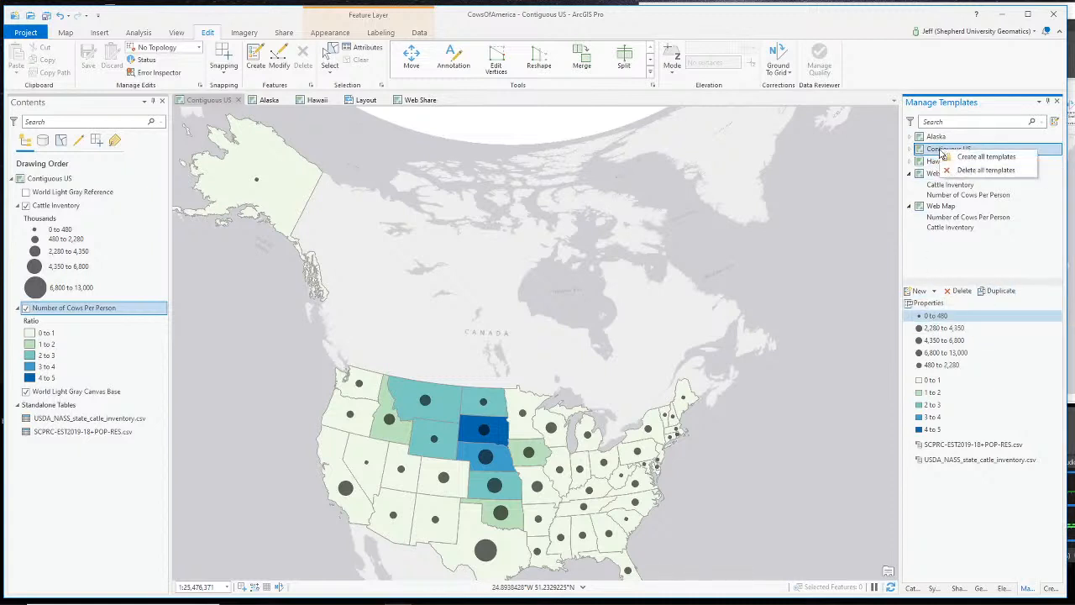
click(985, 160)
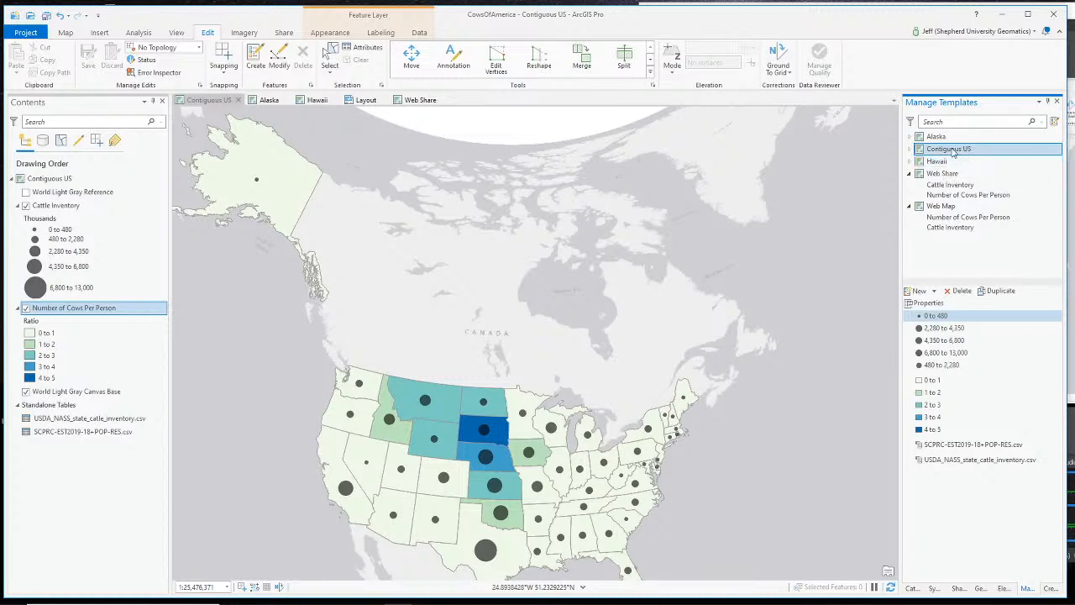
right_click(953, 151)
click(974, 159)
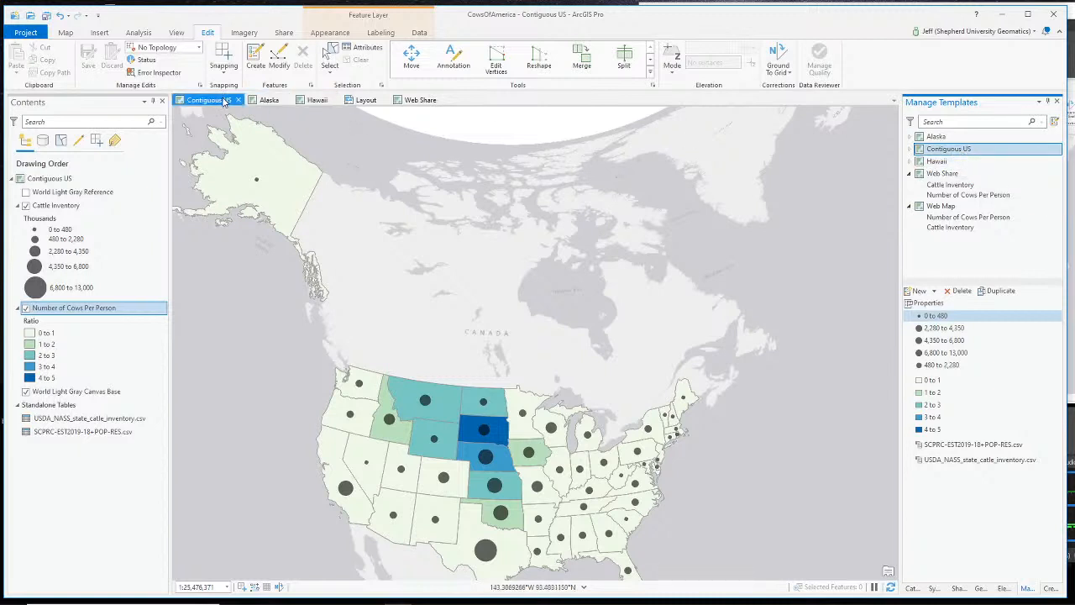
right_click(941, 154)
click(960, 158)
click(1057, 102)
click(934, 563)
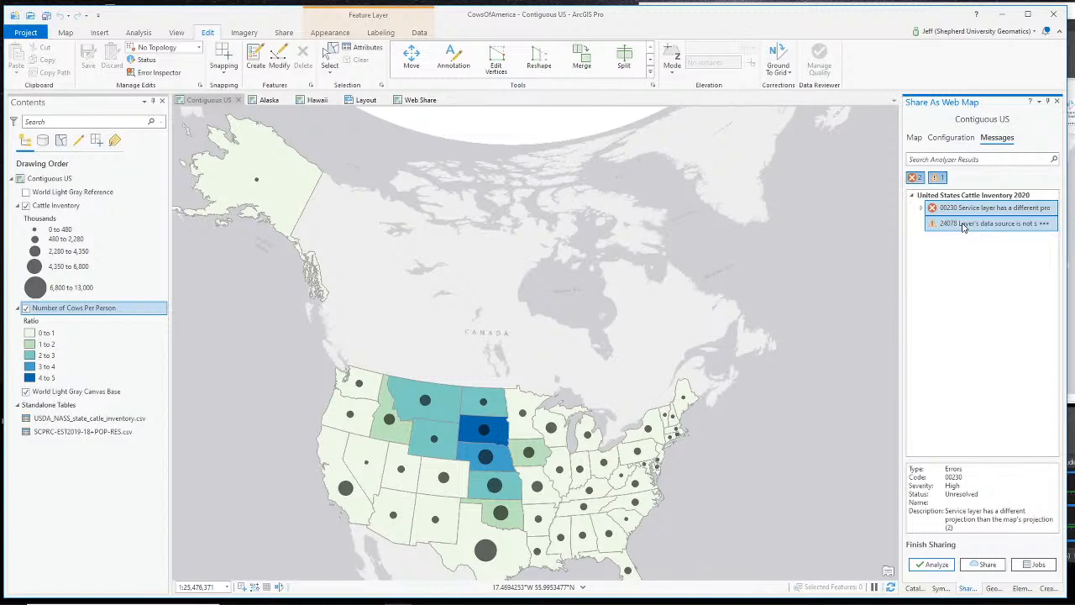
- Select the Cattle Inventory layer behind the 24078 unsupported data source warning
right_click(1050, 225)
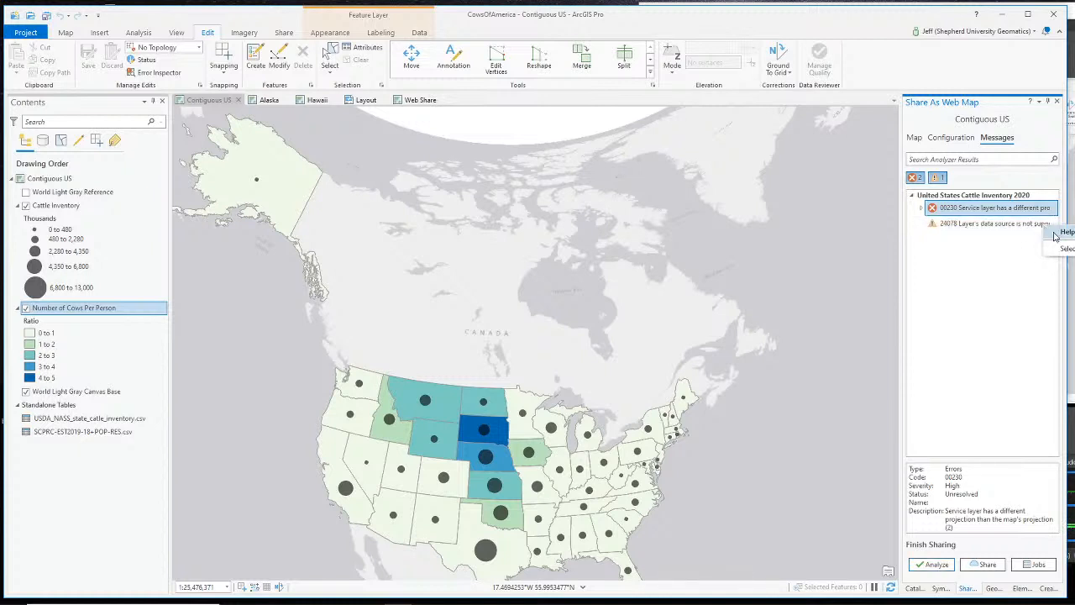
click(1065, 249)
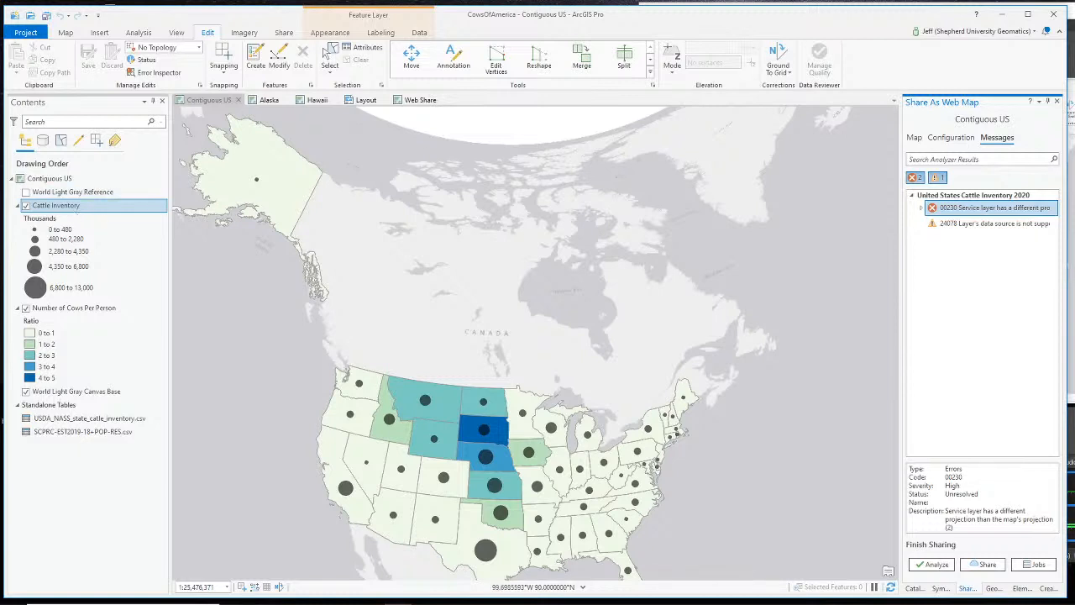
key(alt+Tab)
scroll(728, 494, up, 2)
click(694, 492)
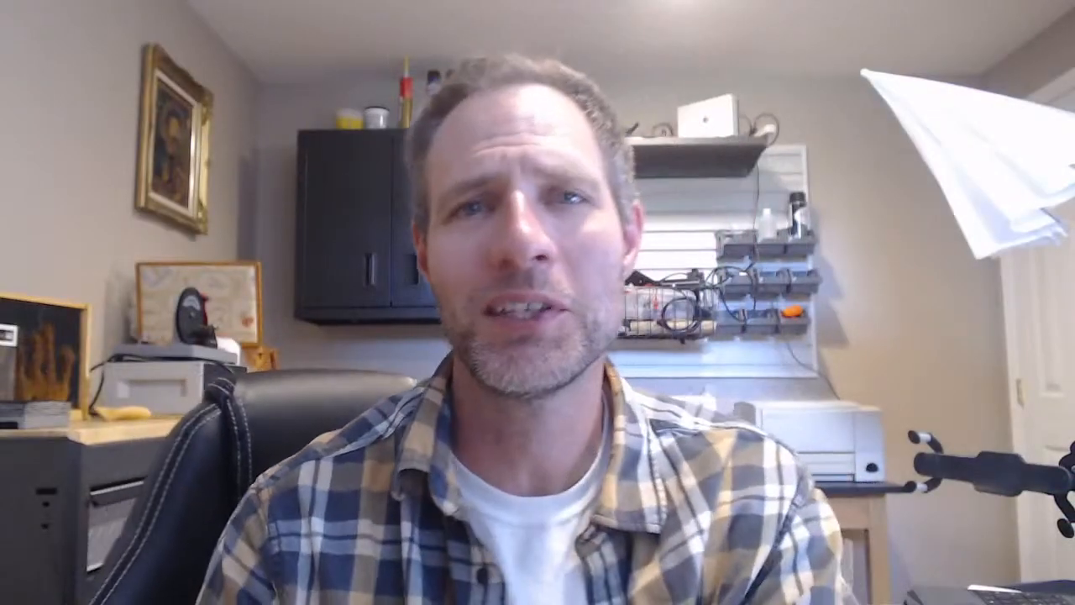
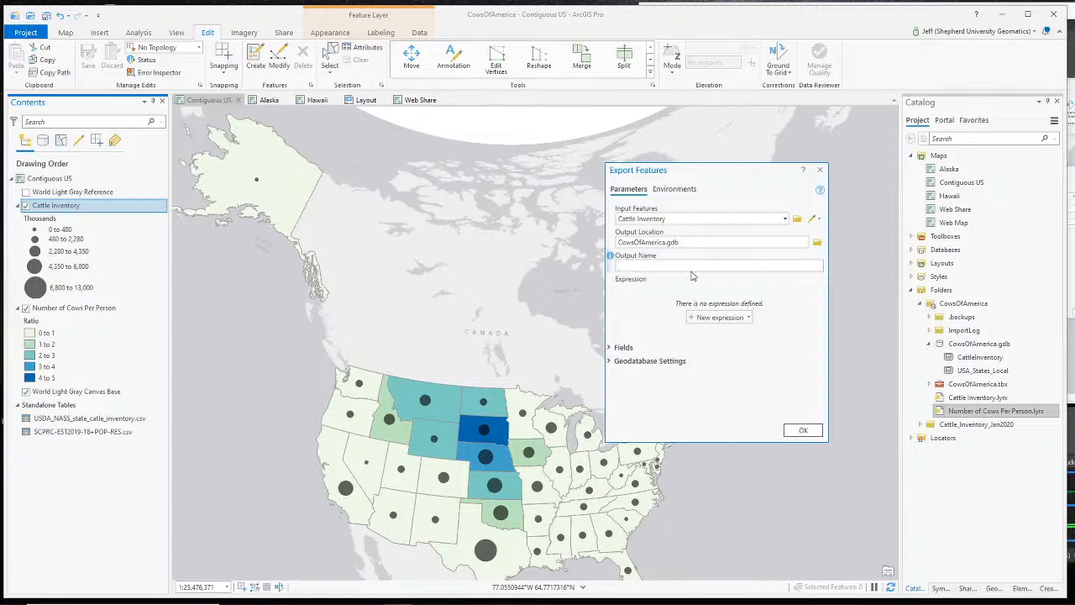
- Name the exported feature class CattleInventoryNew and run the export
text(CattleInventoryNew)
click(802, 430)
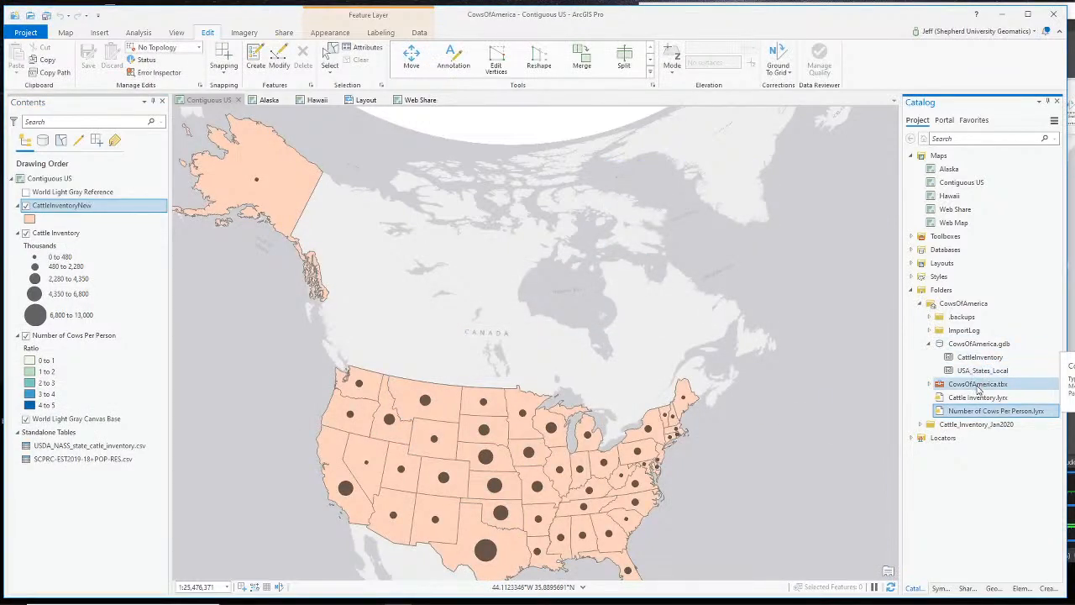
- Refresh CowsOfAmerica.gdb to list CattleInventoryNew, then recentre the map on the United States
right_click(964, 346)
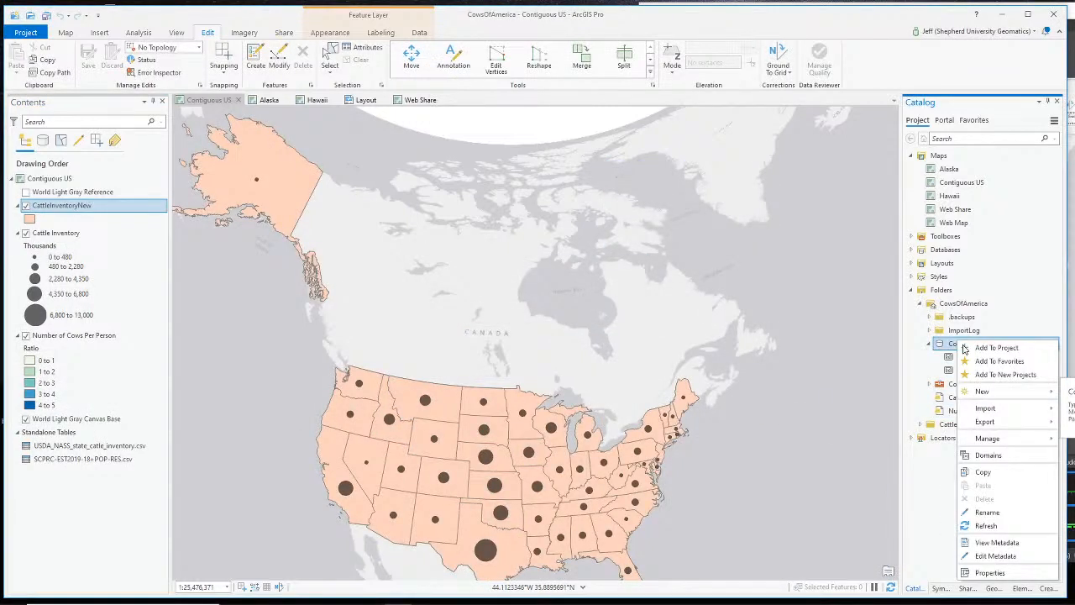
click(989, 524)
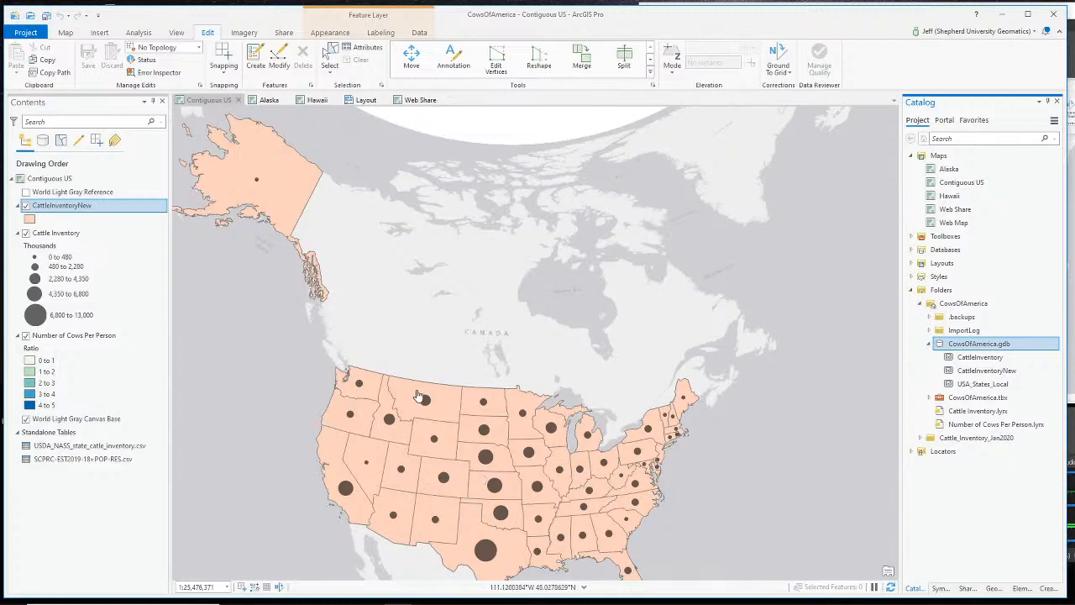
drag(422, 343, 507, 316)
scroll(453, 339, up, 1)
scroll(457, 339, down, 2)
scroll(460, 341, up, 1)
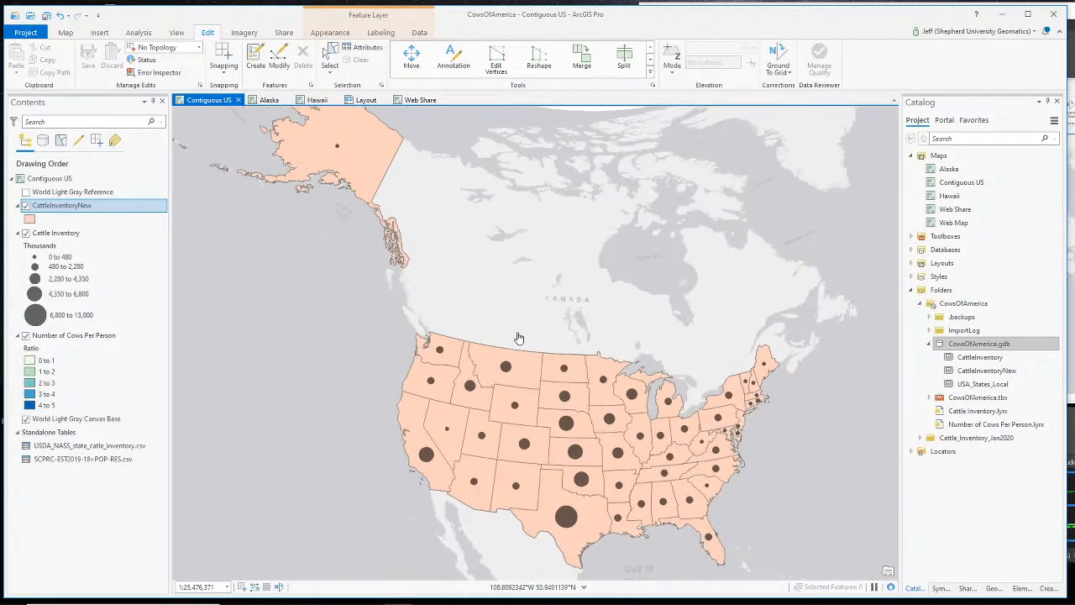
scroll(529, 315, down, 1)
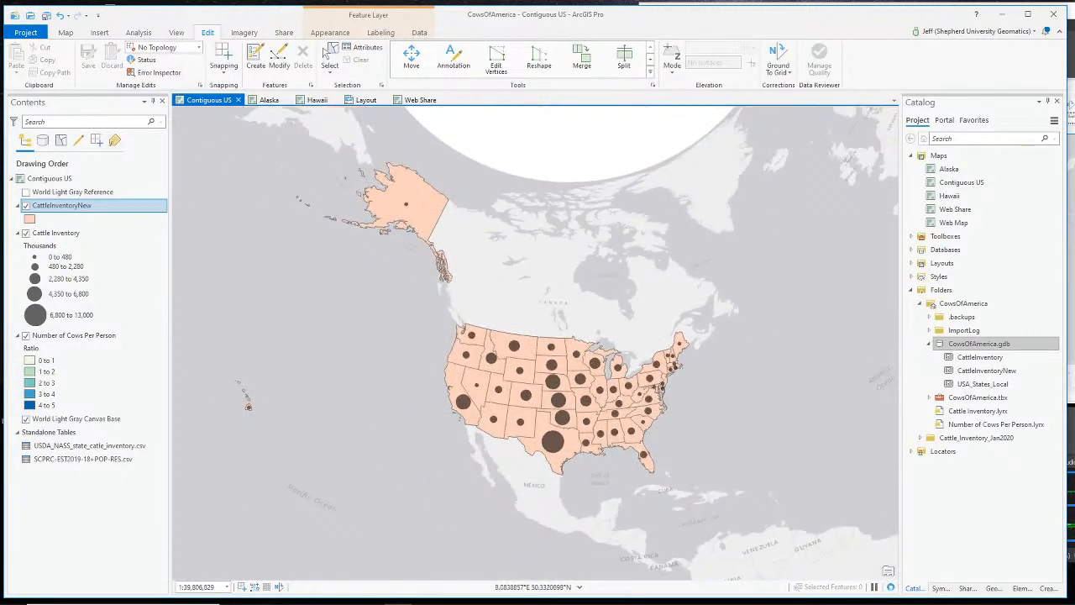
key(alt+Tab)
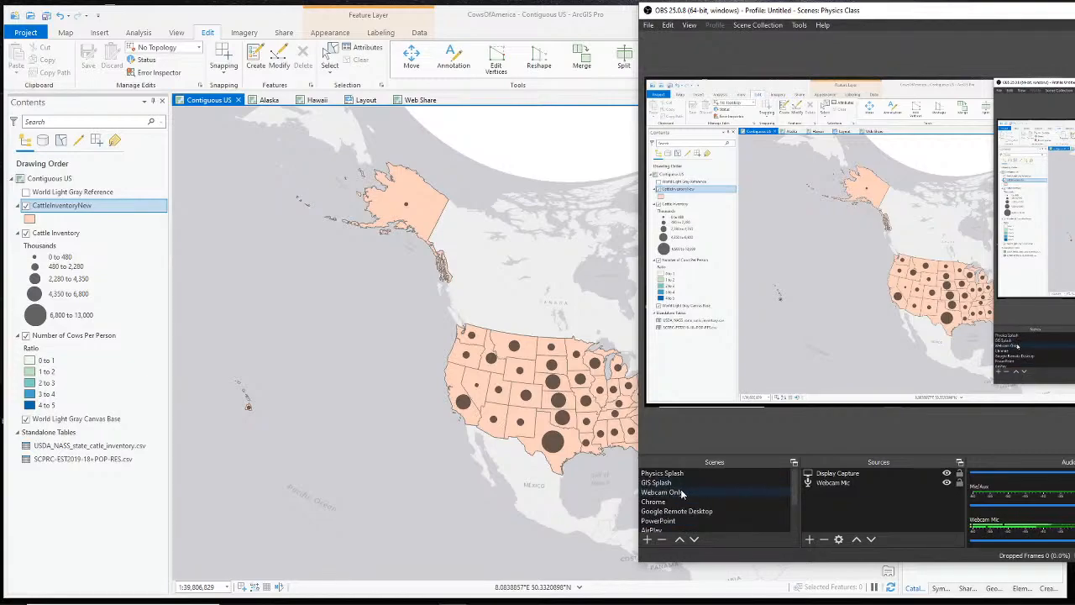
click(680, 491)
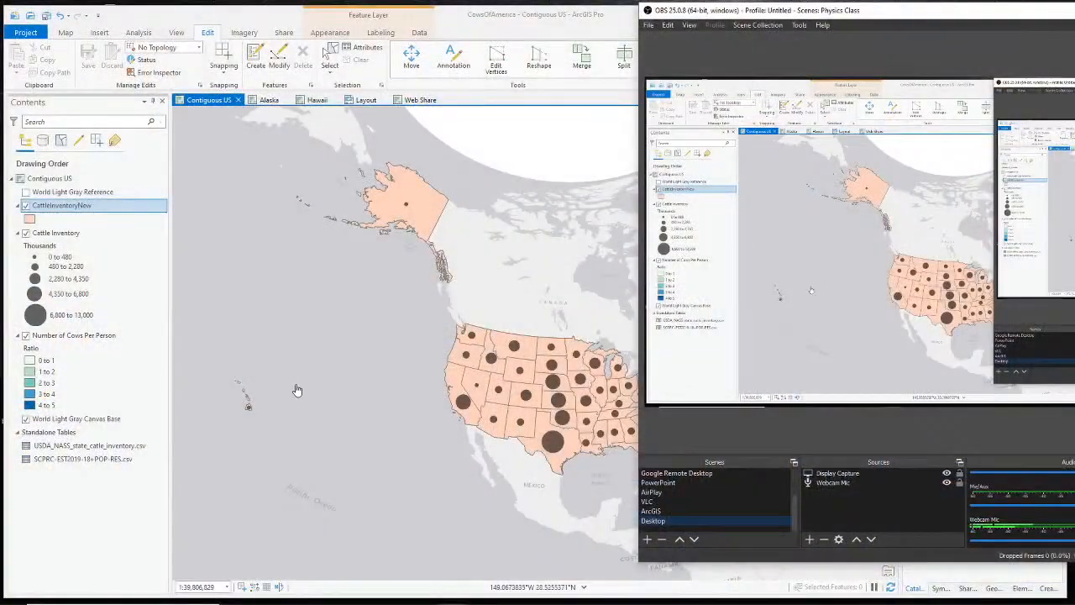
- Toggle the Cattle Inventory and CattleInventoryNew layers on and off to compare them
click(296, 388)
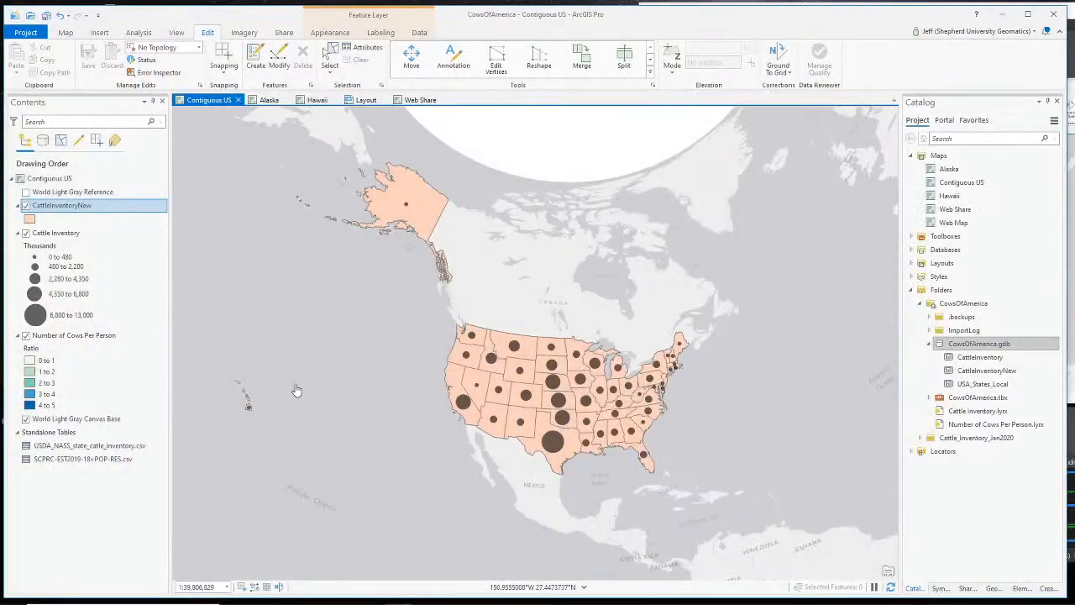
click(26, 233)
click(26, 233)
click(26, 233)
click(26, 233)
click(26, 232)
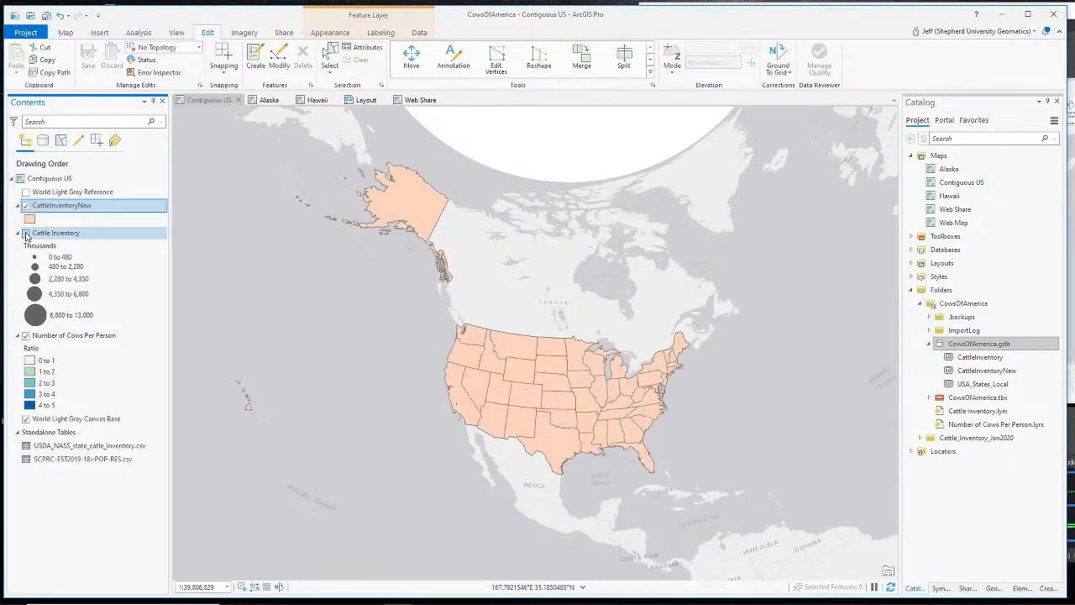
click(26, 233)
click(25, 206)
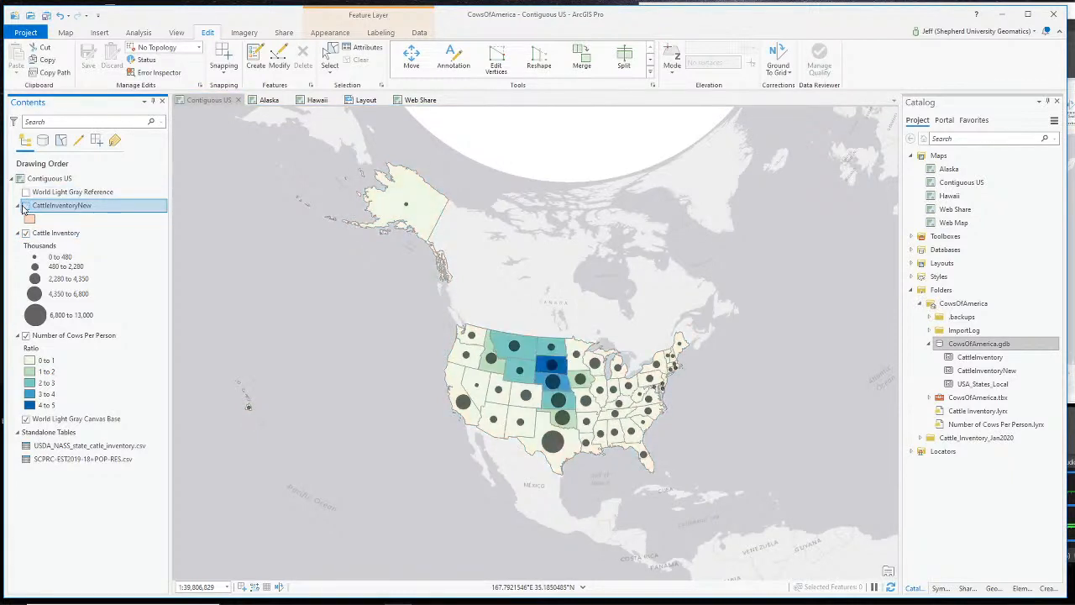
click(26, 207)
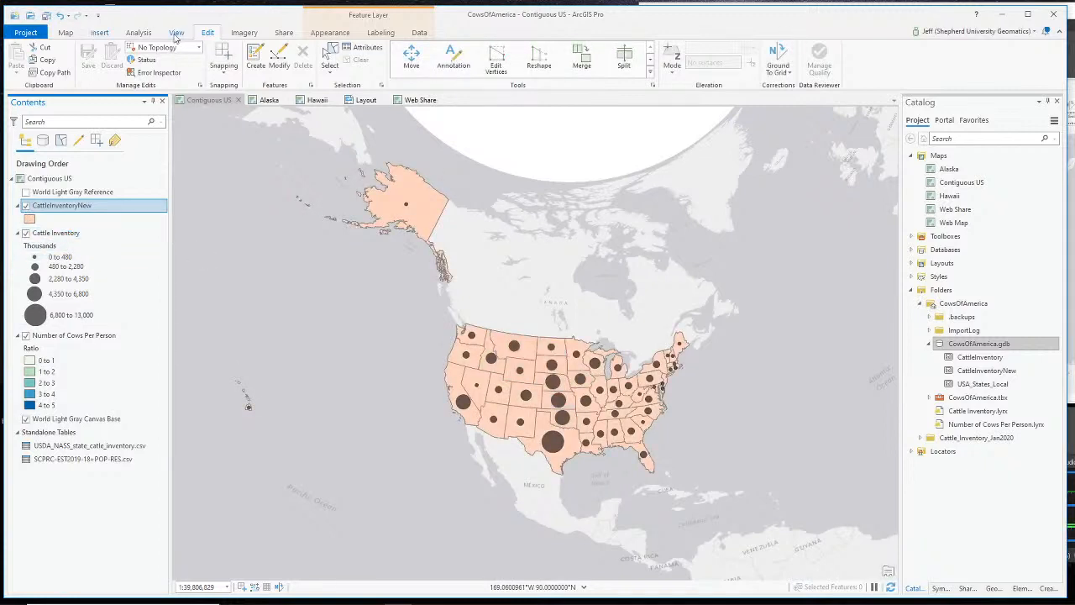
- Open the Geoprocessing pane from the Analysis tab's Tools command
click(176, 33)
click(91, 33)
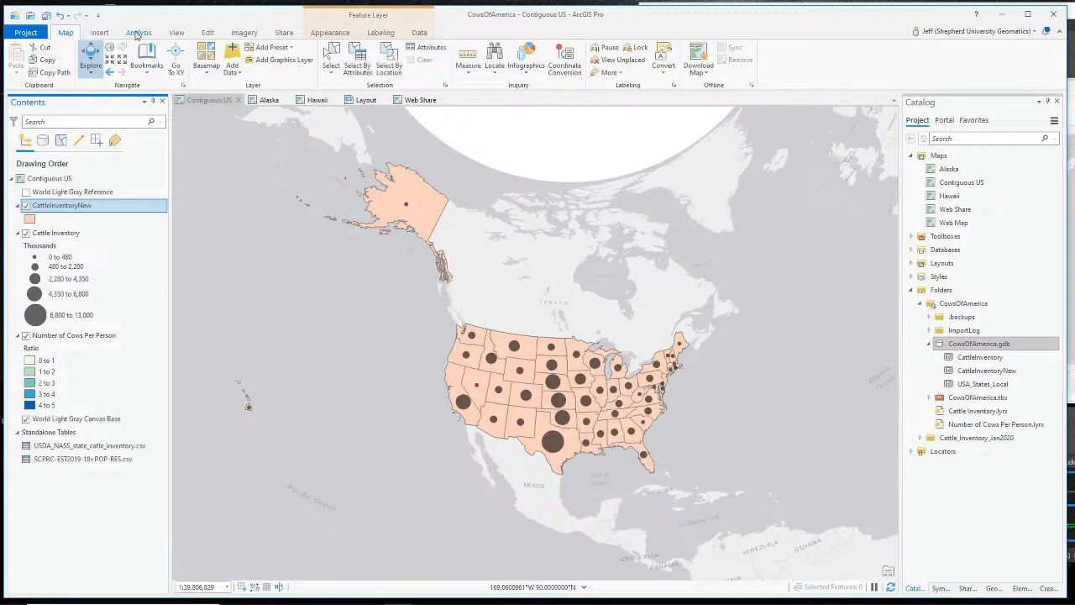
click(138, 33)
click(133, 60)
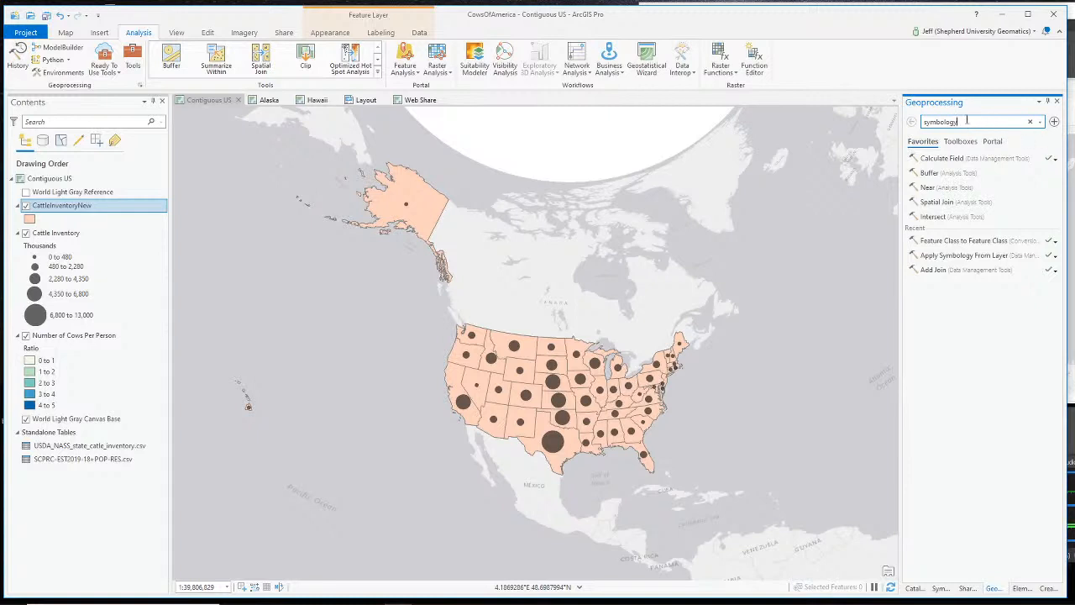
- Search 'symbology' and set Apply Symbology From Layer to copy Cattle Inventory onto CattleInventoryNew
key(BackSpace)
key(BackSpace)
key(BackSpace)
key(BackSpace)
key(BackSpace)
key(BackSpace)
key(BackSpace)
key(BackSpace)
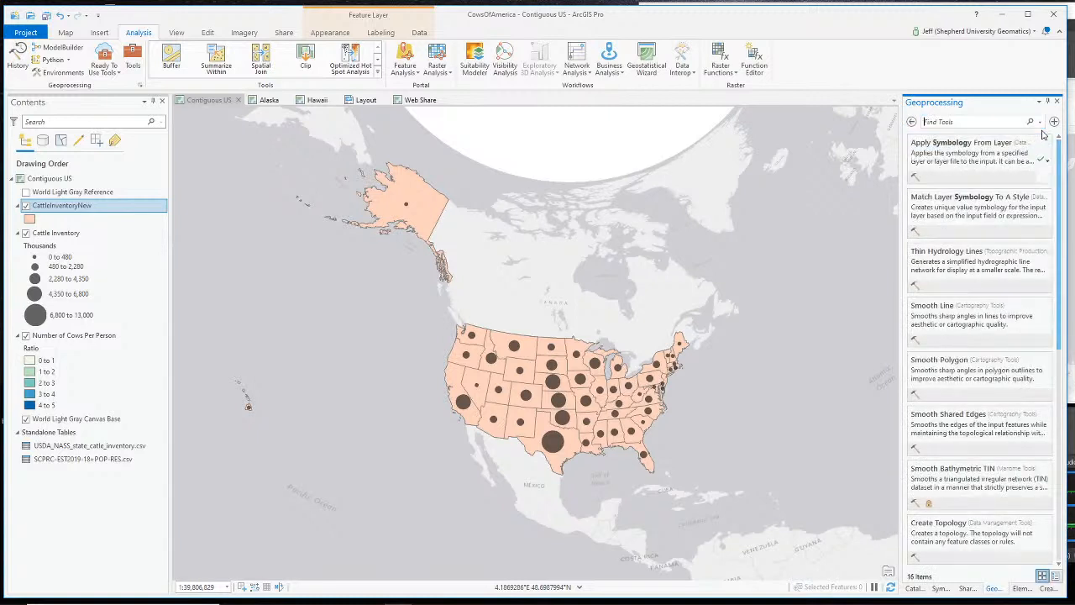
text(symbology)
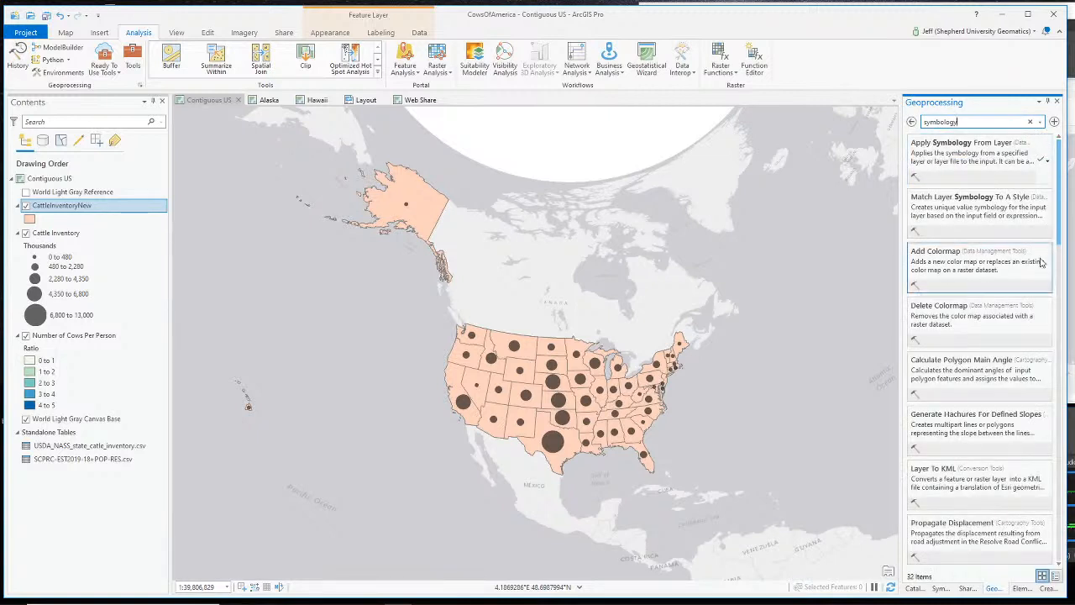
click(990, 152)
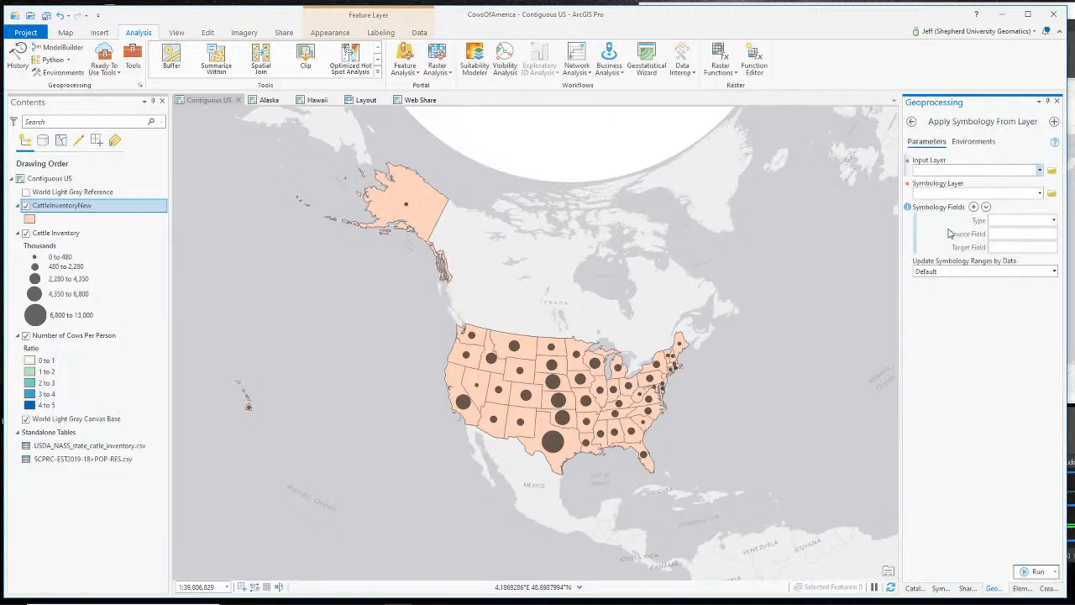
click(1039, 171)
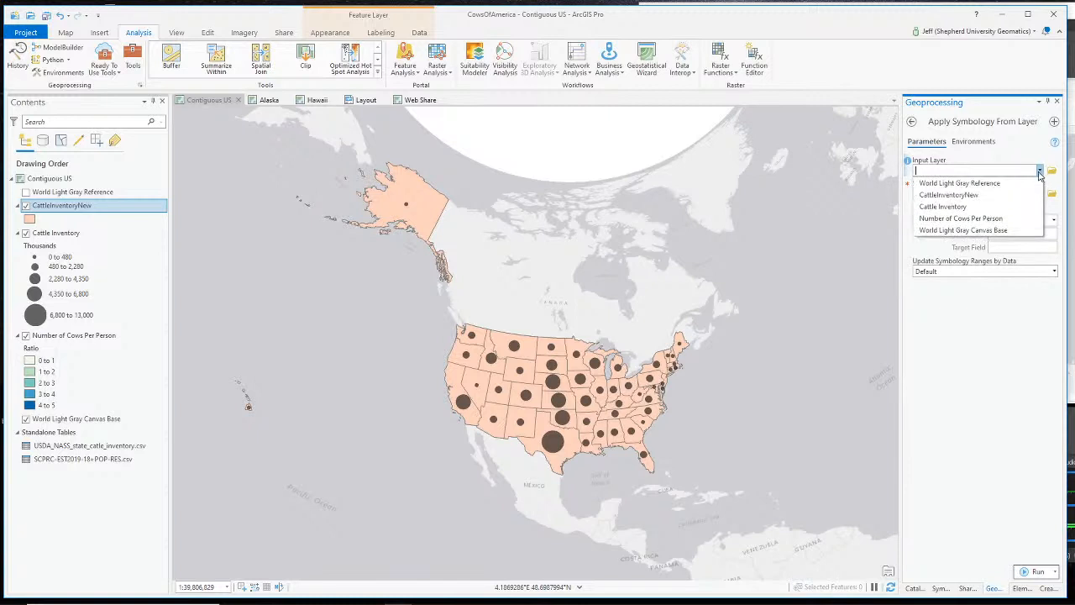
click(1012, 195)
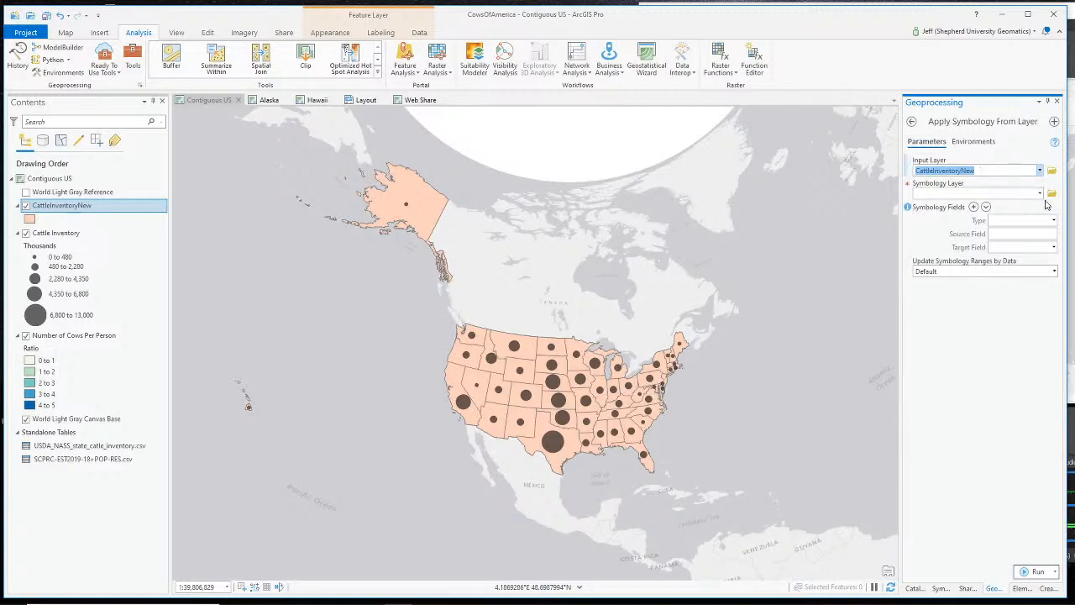
click(1039, 195)
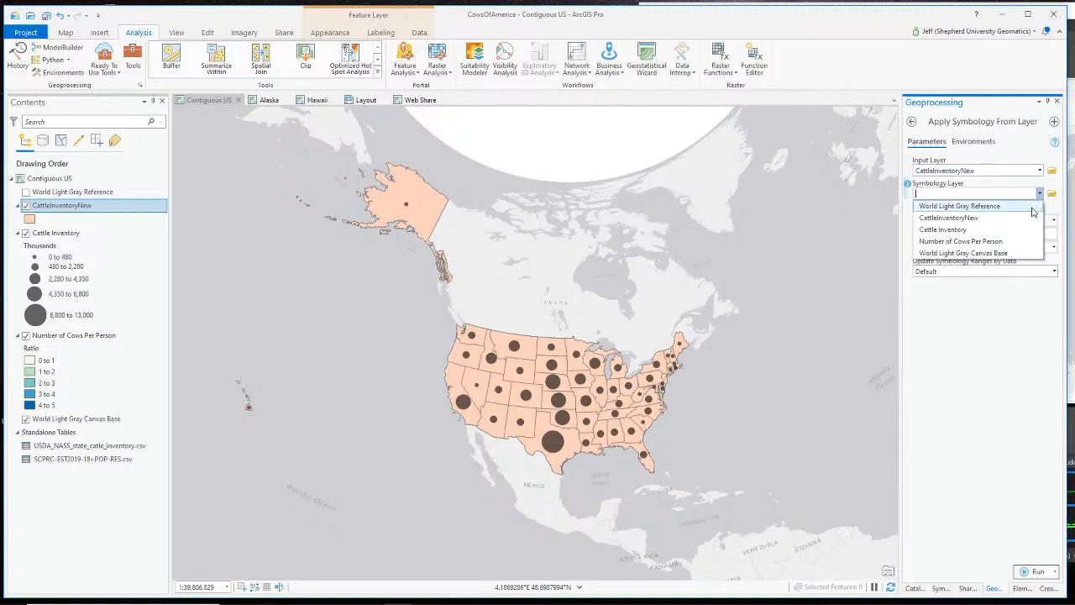
click(1014, 230)
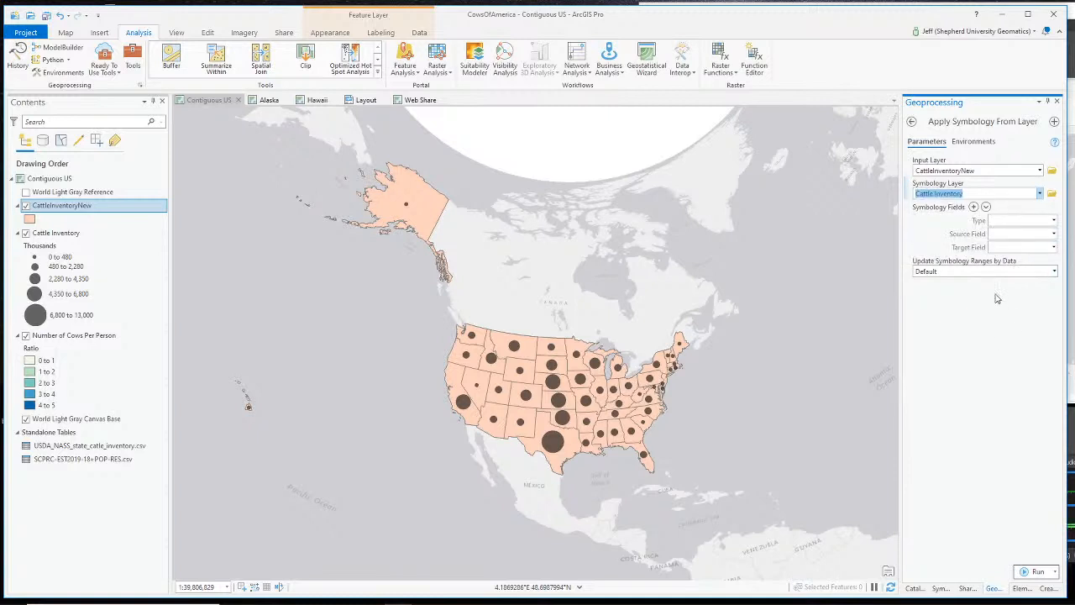
- Add a Value field mapping from the source Value field to the target Value field
click(1053, 223)
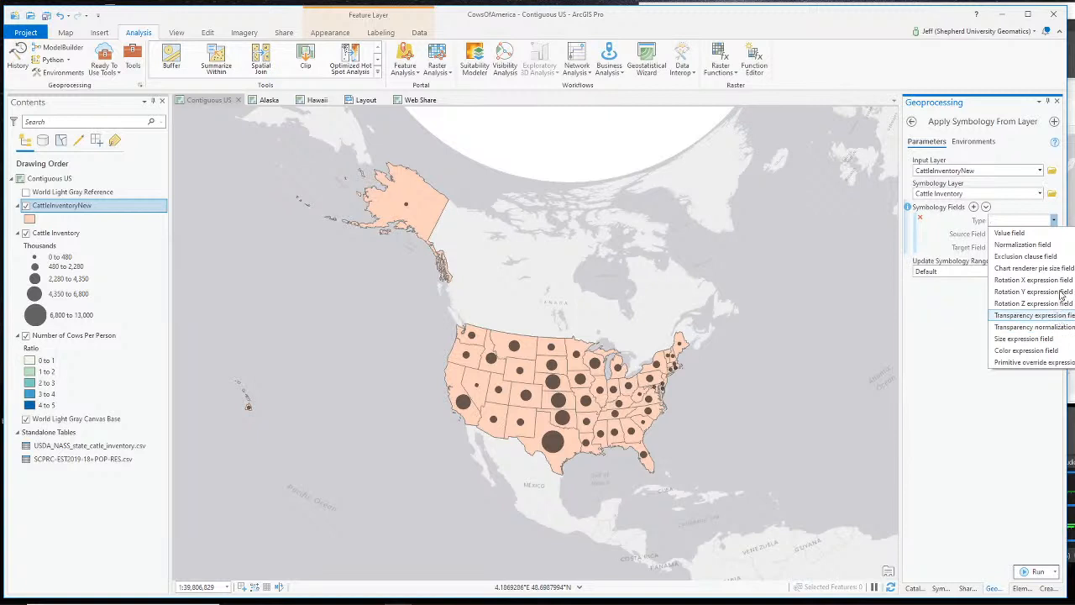
click(1034, 233)
click(1055, 235)
scroll(1042, 290, down, 10)
scroll(1042, 292, down, 4)
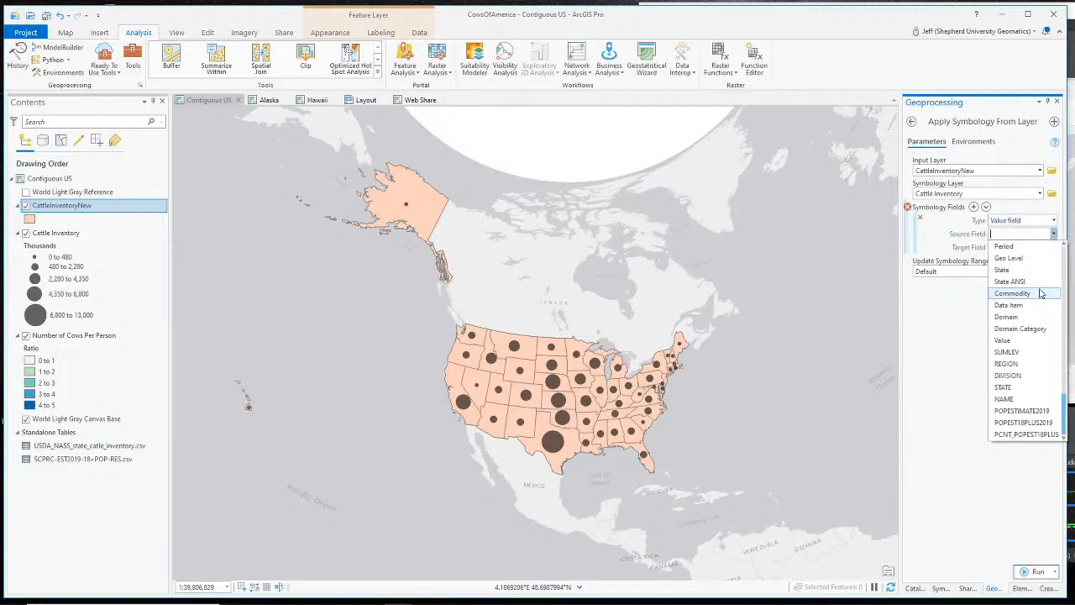
click(1026, 340)
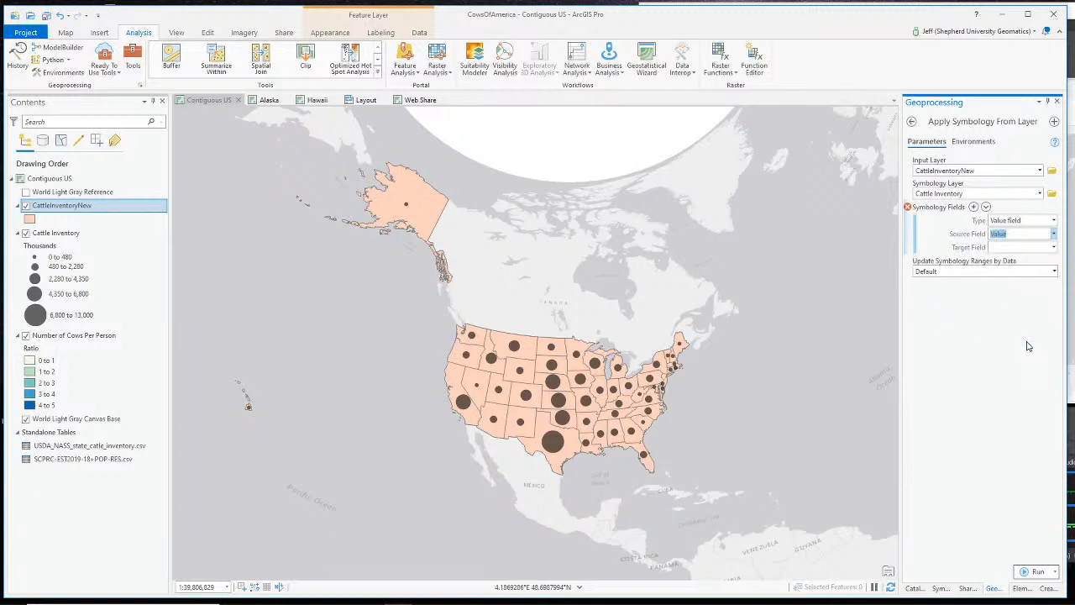
click(1054, 247)
scroll(1012, 346, down, 6)
scroll(1012, 346, down, 6)
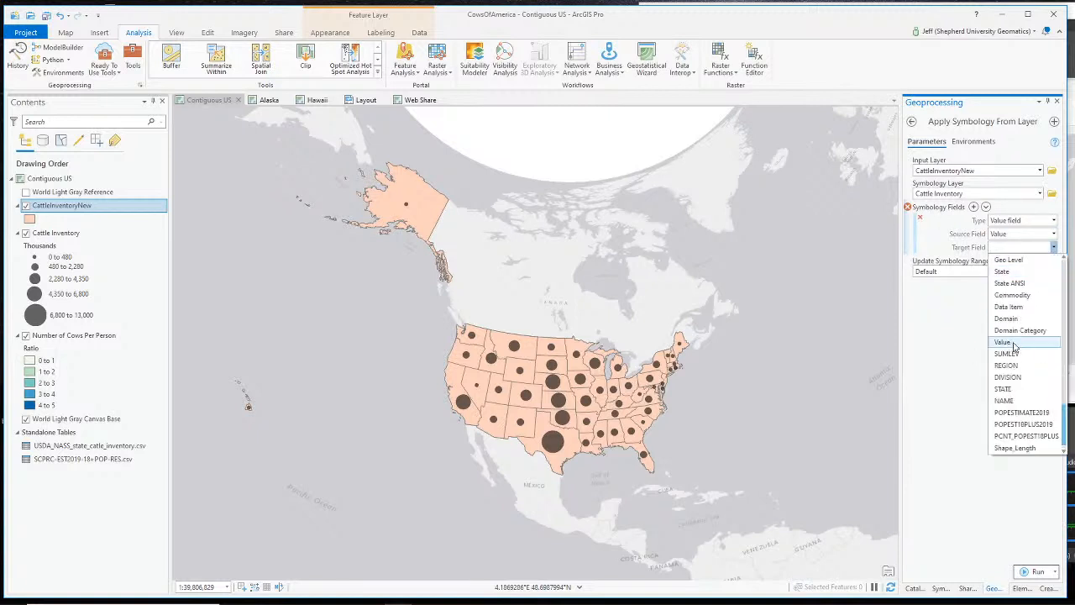
click(1014, 342)
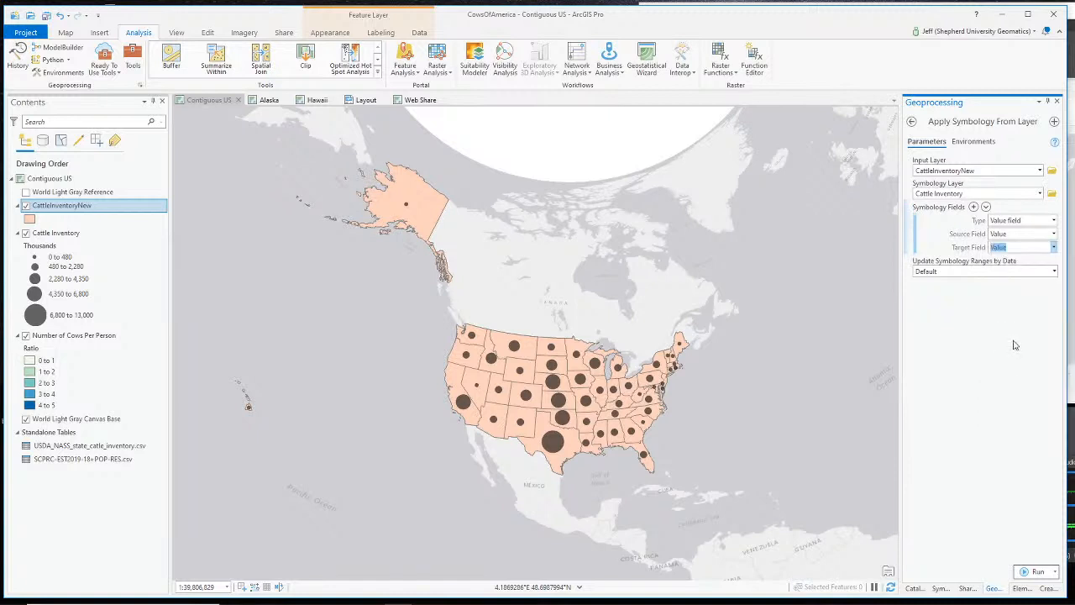
click(1014, 327)
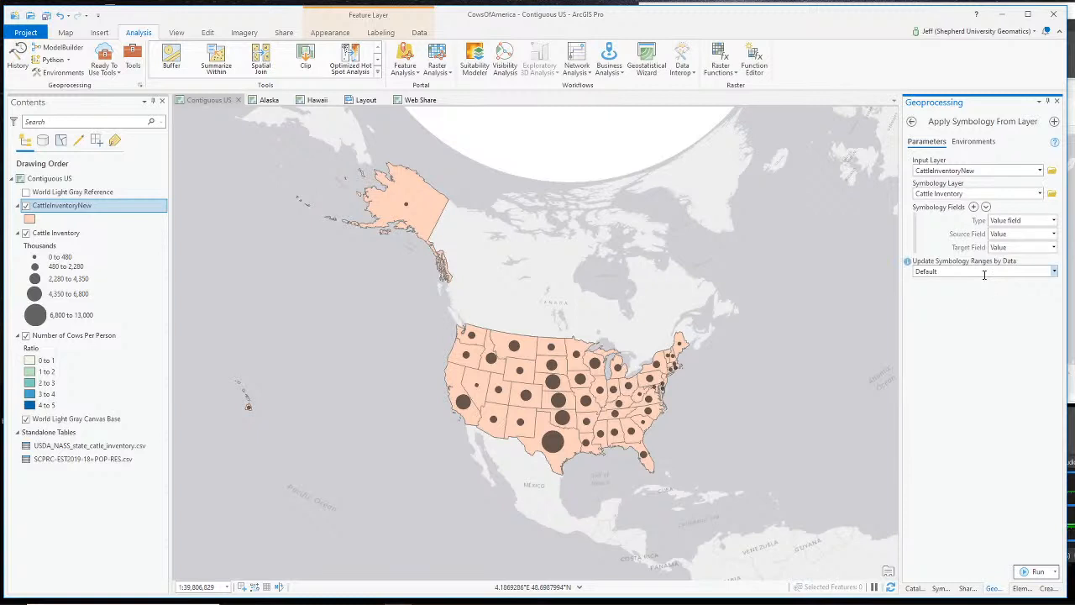
- Set Update Ranges to Maintain ranges and run the tool
click(1055, 271)
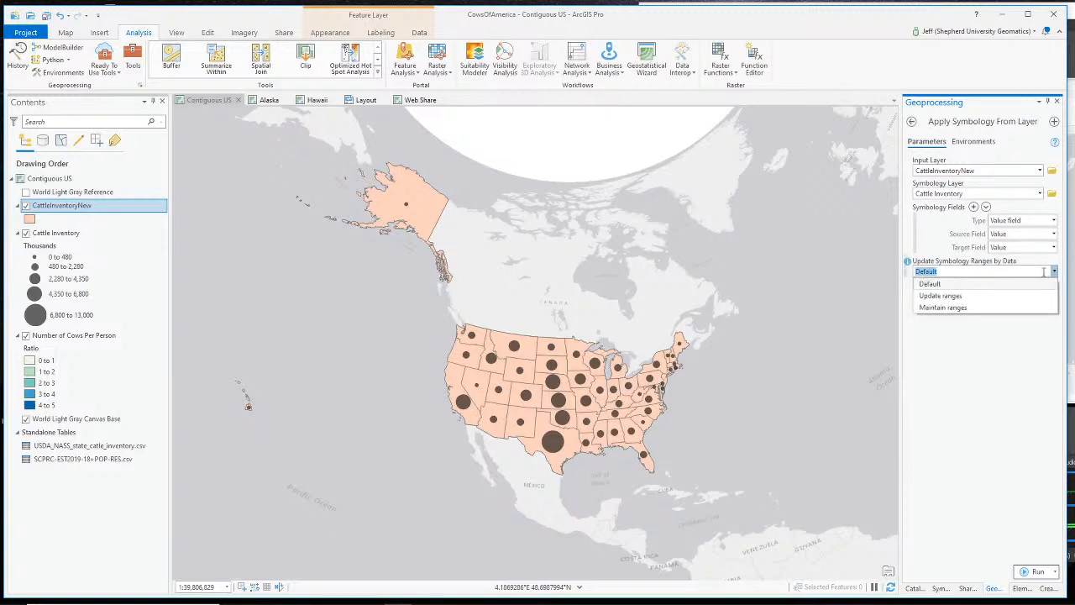
click(1041, 312)
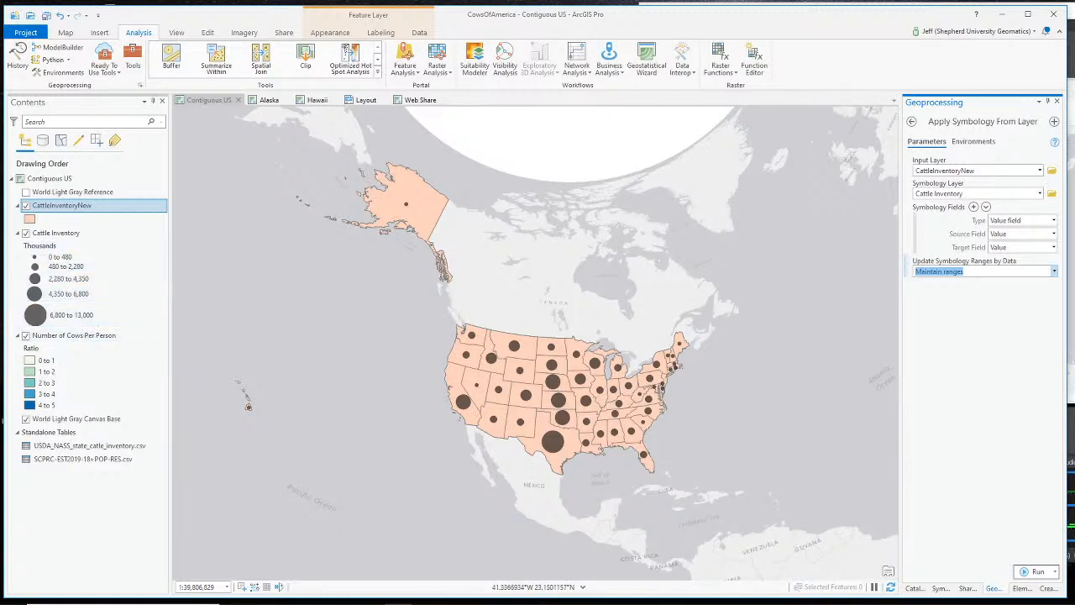
click(998, 384)
click(1038, 572)
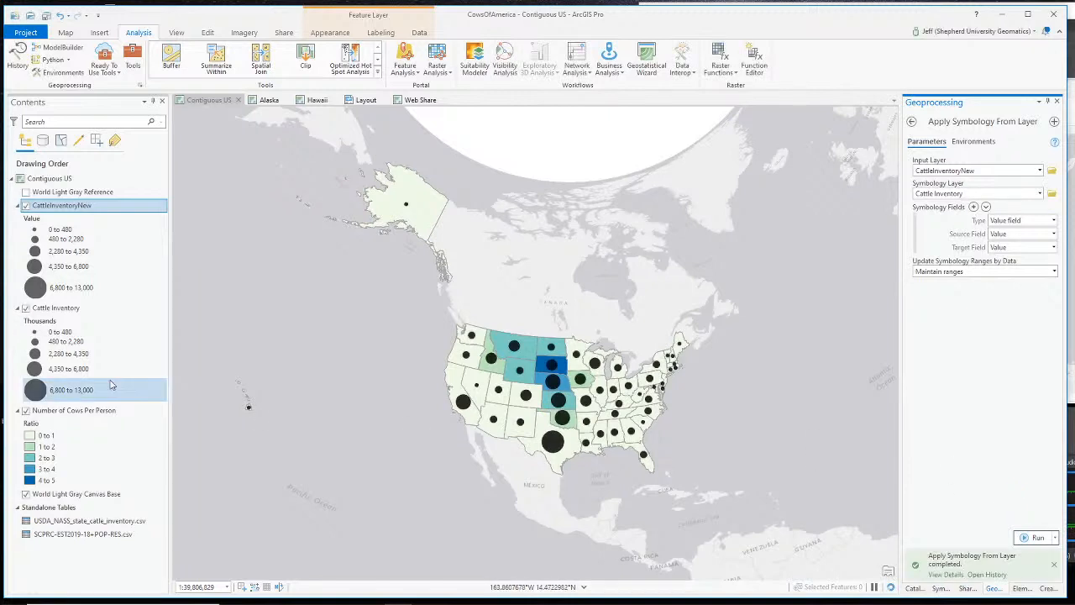
- Remove the original Cattle Inventory layer from the map
click(26, 308)
click(25, 308)
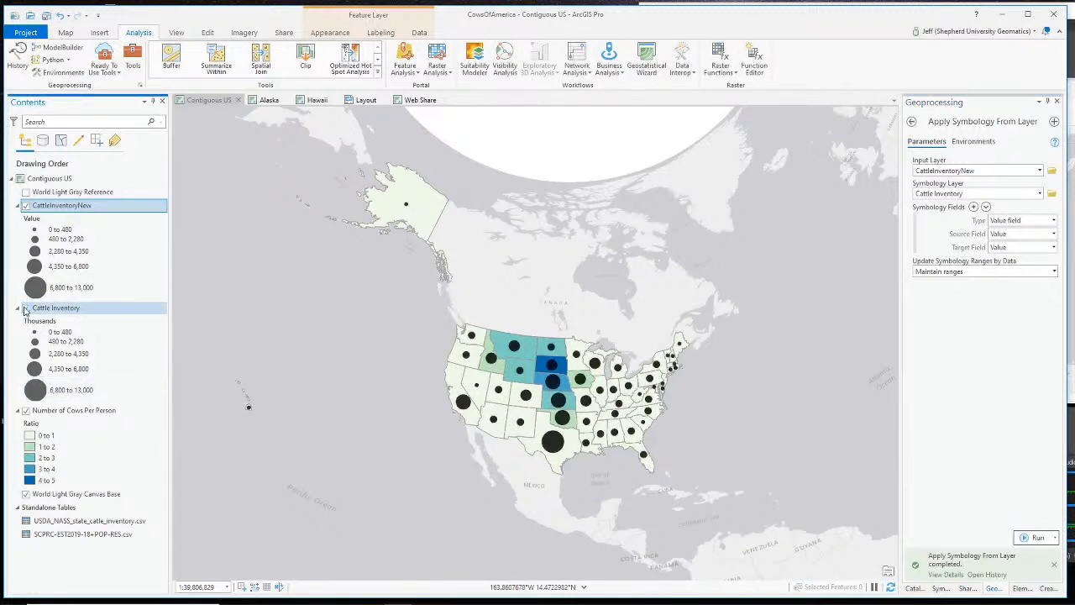
click(25, 308)
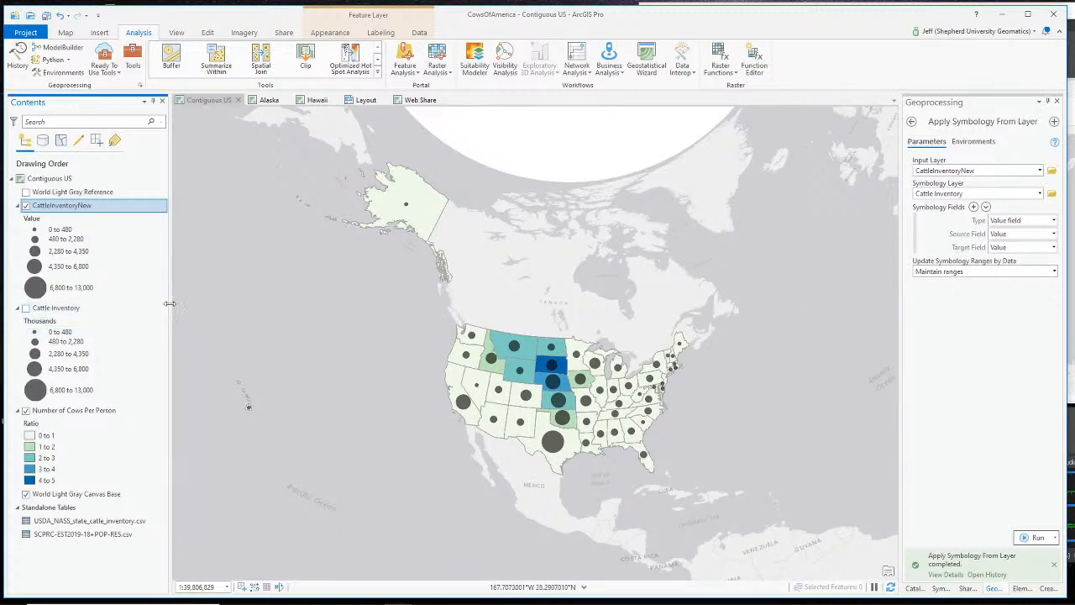
right_click(57, 308)
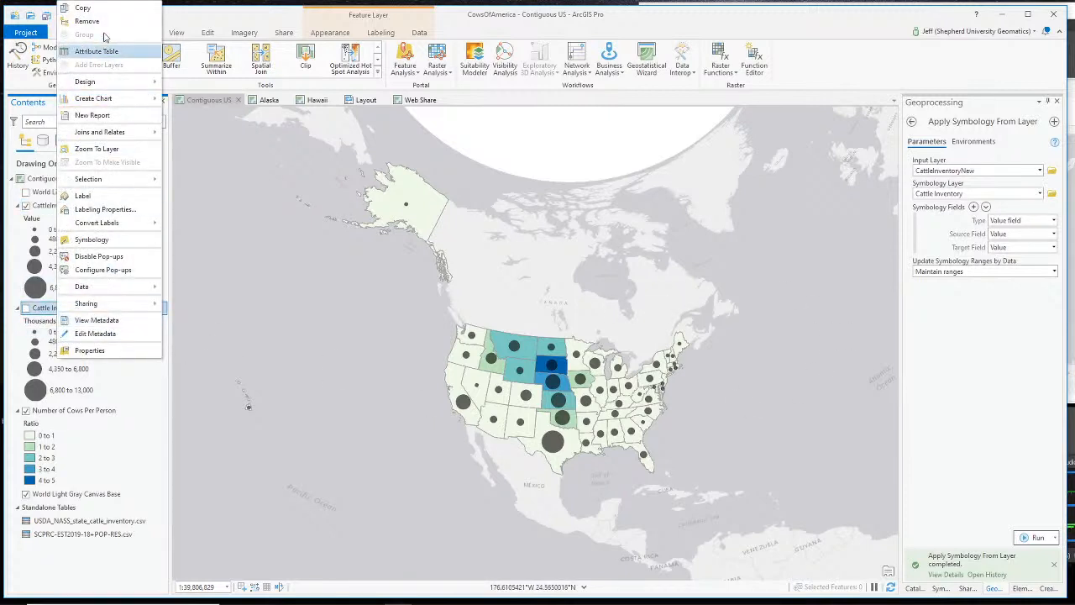
click(92, 21)
- Rename CattleInventoryNew to Cattle Inventory in Layer Properties and close the Geoprocessing pane
click(72, 205)
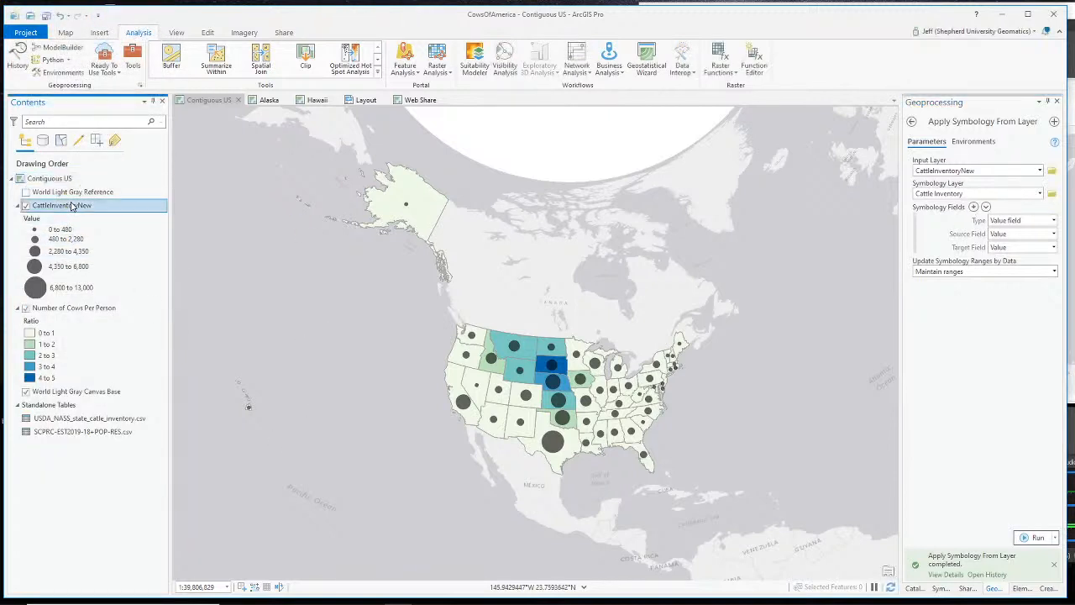
double_click(74, 205)
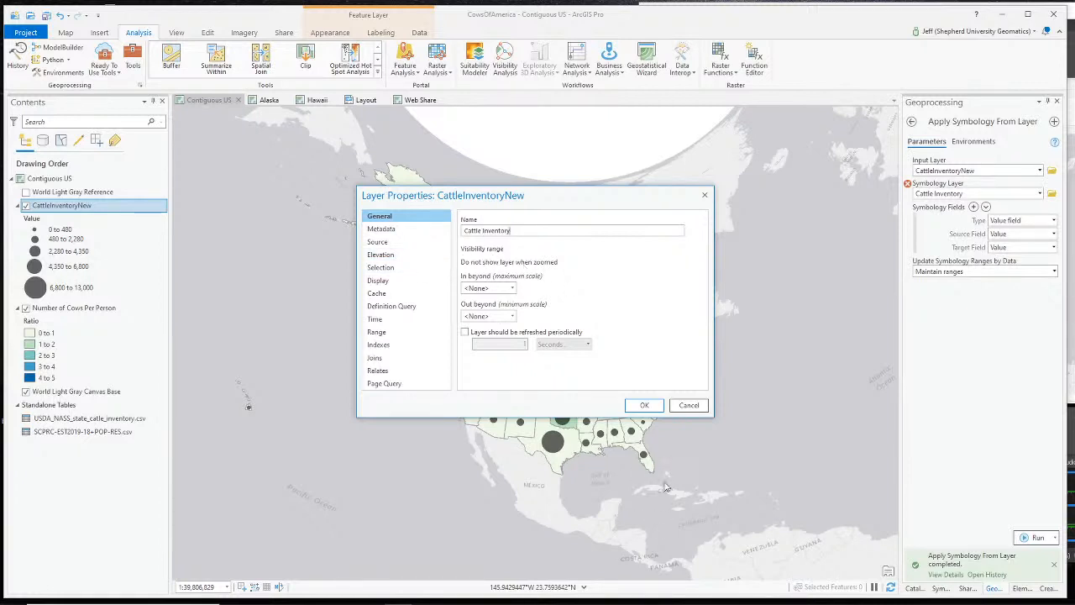
click(644, 405)
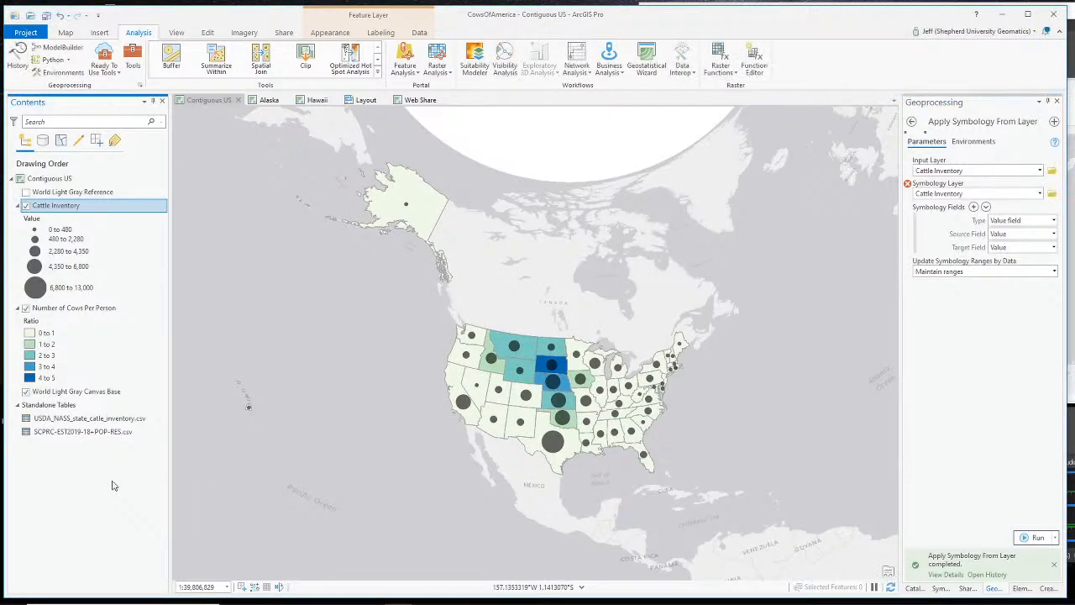
click(1057, 101)
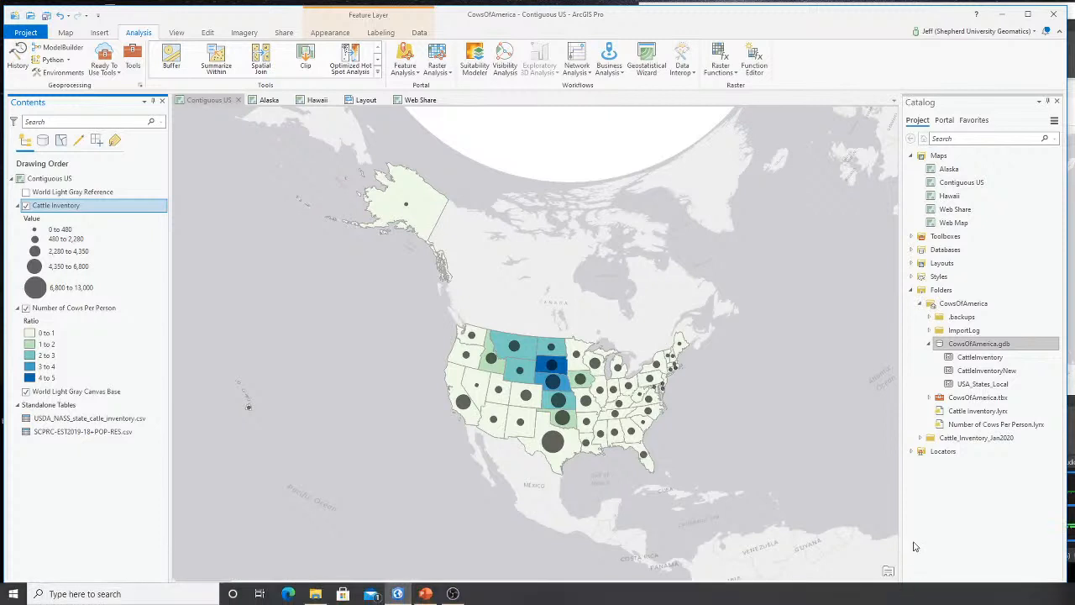
- Re-analyze the web map in the Share As Web Map pane
click(946, 588)
click(974, 588)
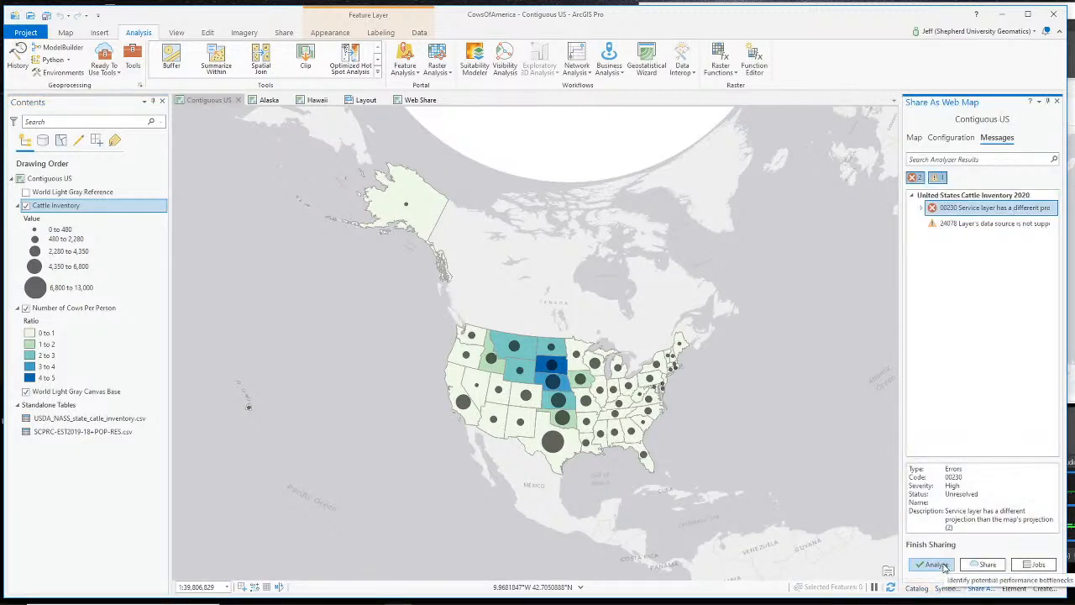
click(942, 566)
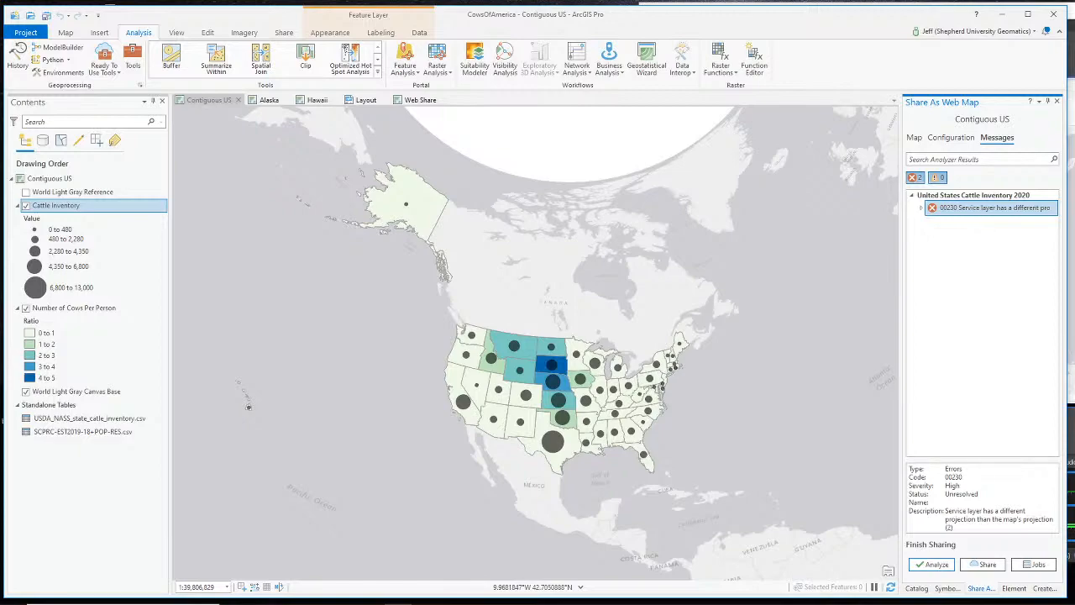
- Switch OBS to the Webcam Only scene
key(alt+Tab)
scroll(692, 507, up, 2)
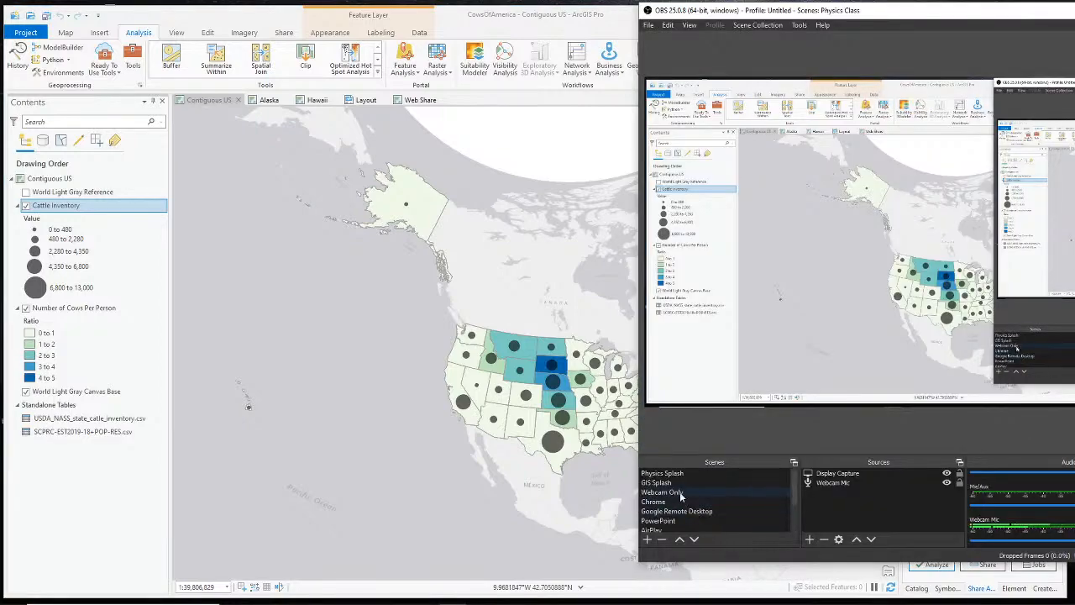
click(680, 497)
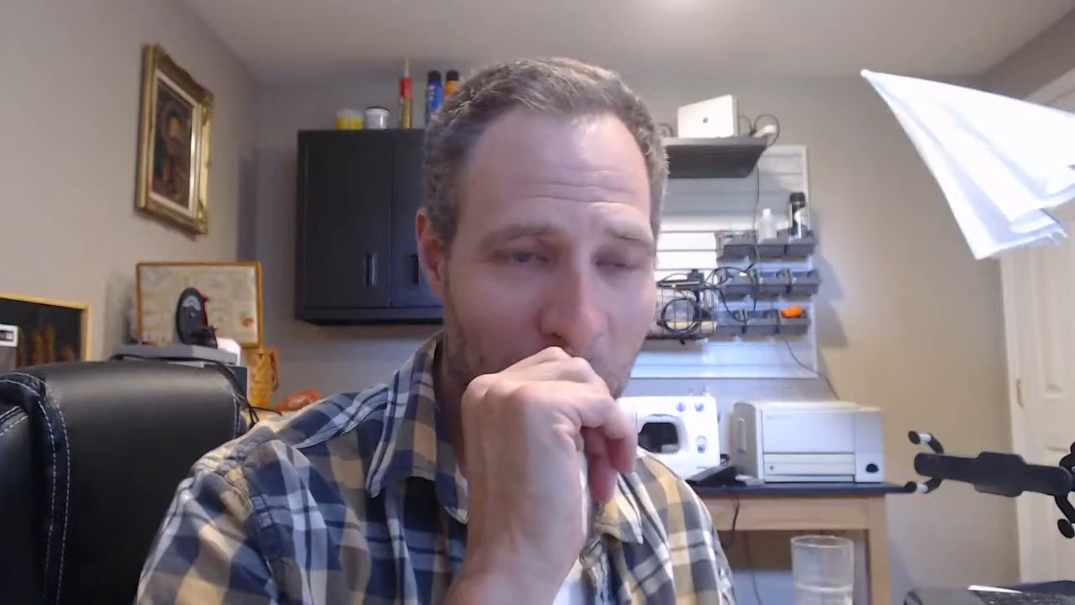
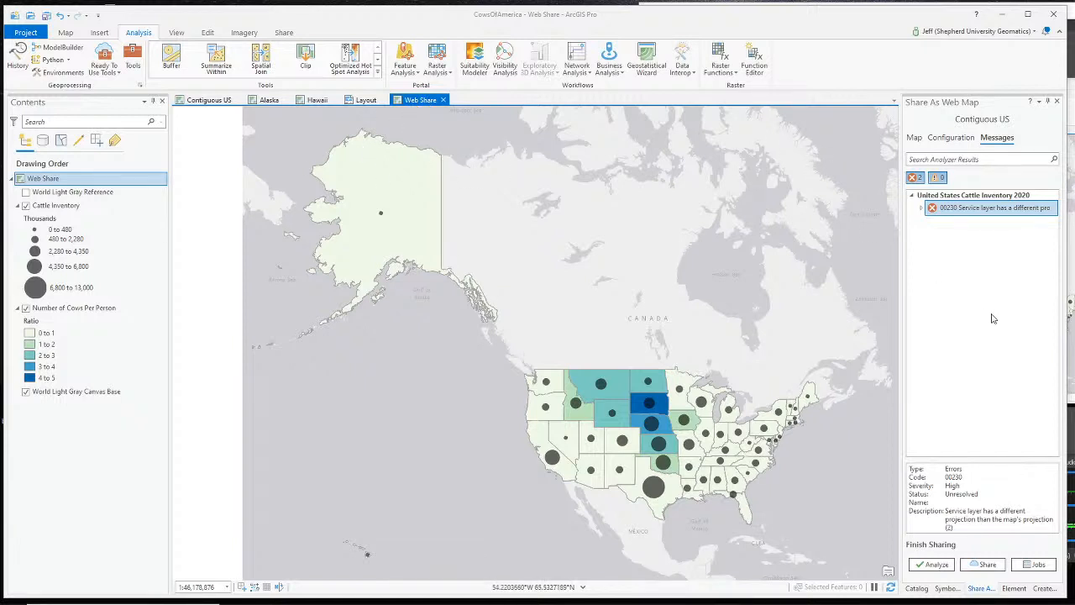
- Review the pending web map share's content and re-analyze it for sharing problems
click(967, 322)
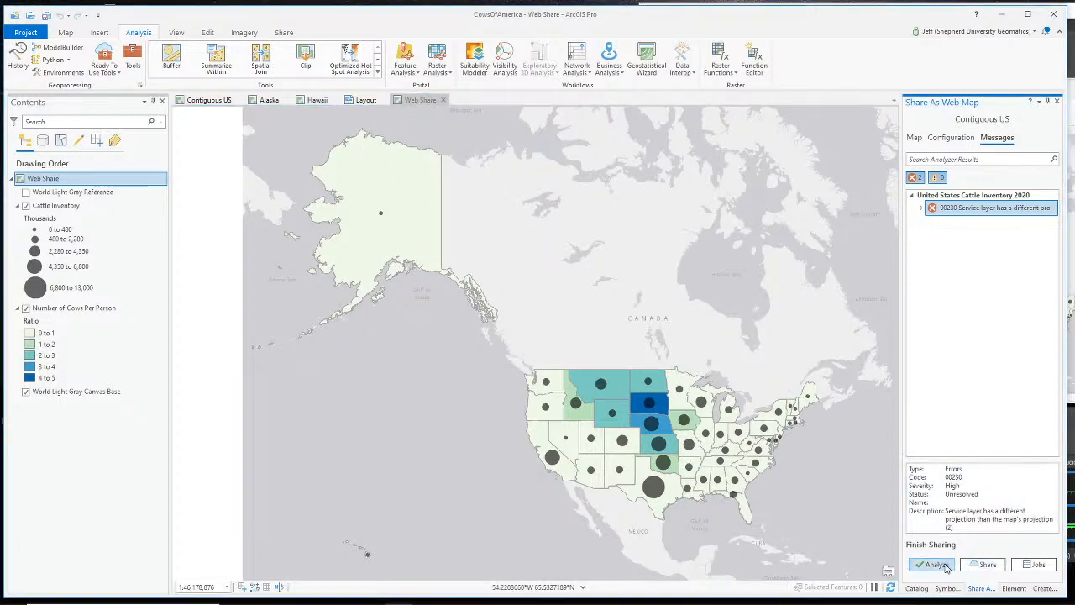
click(915, 137)
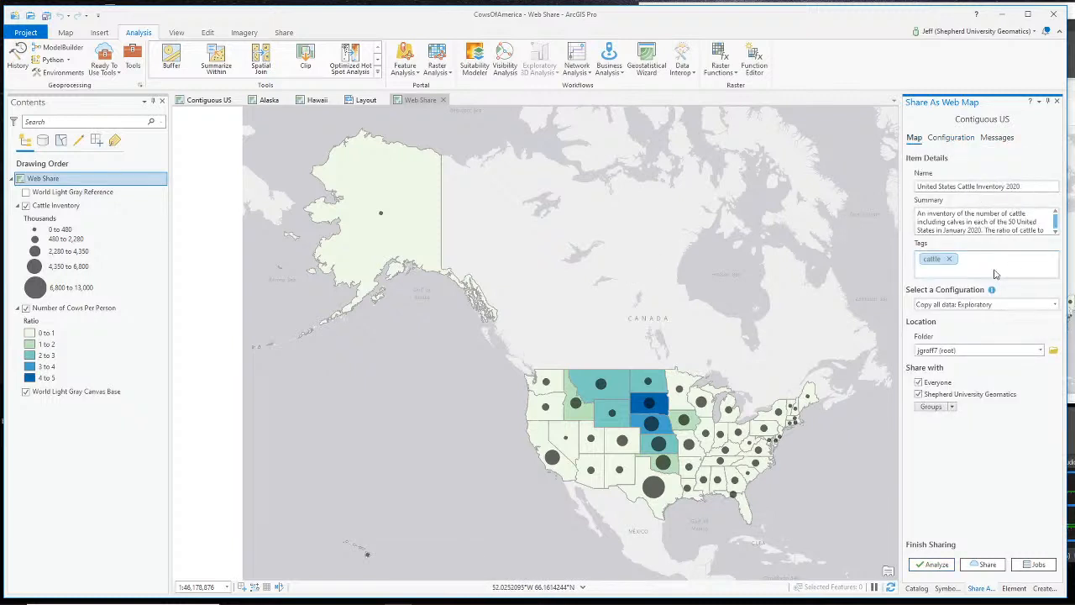
click(45, 179)
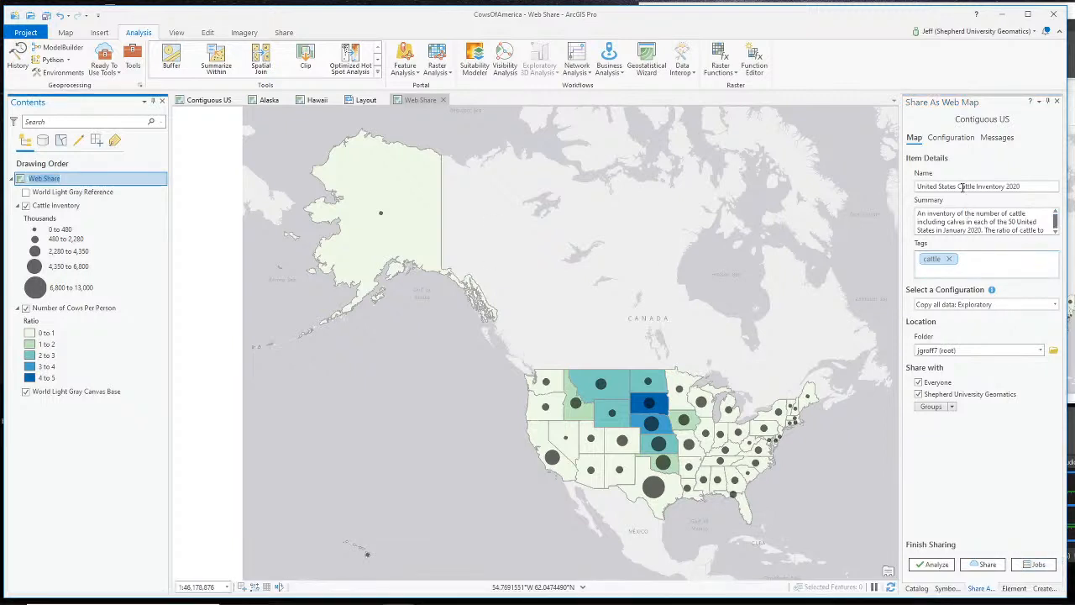
click(949, 139)
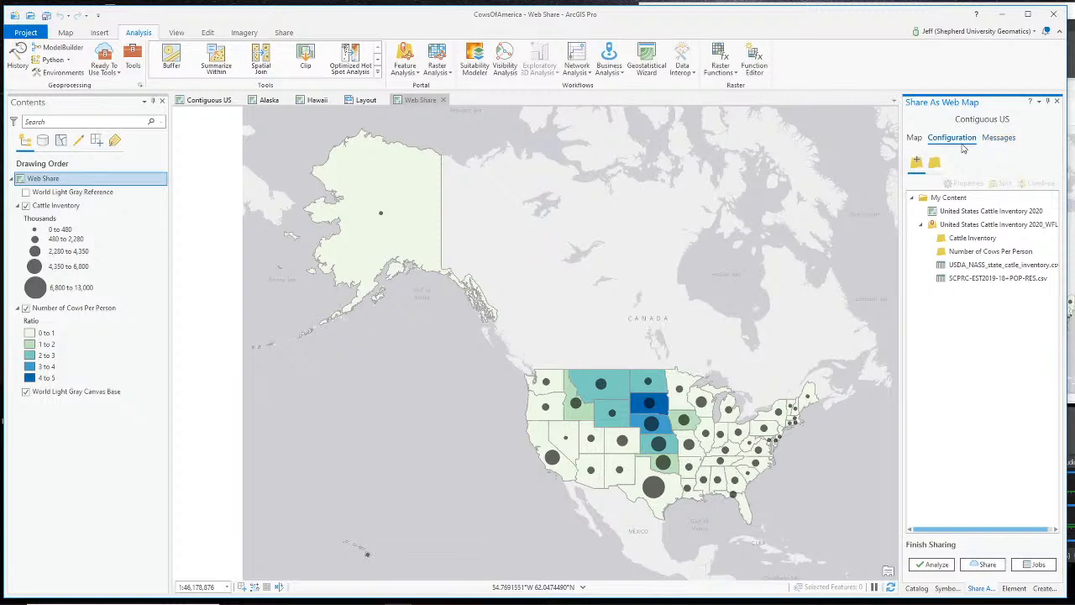
click(915, 139)
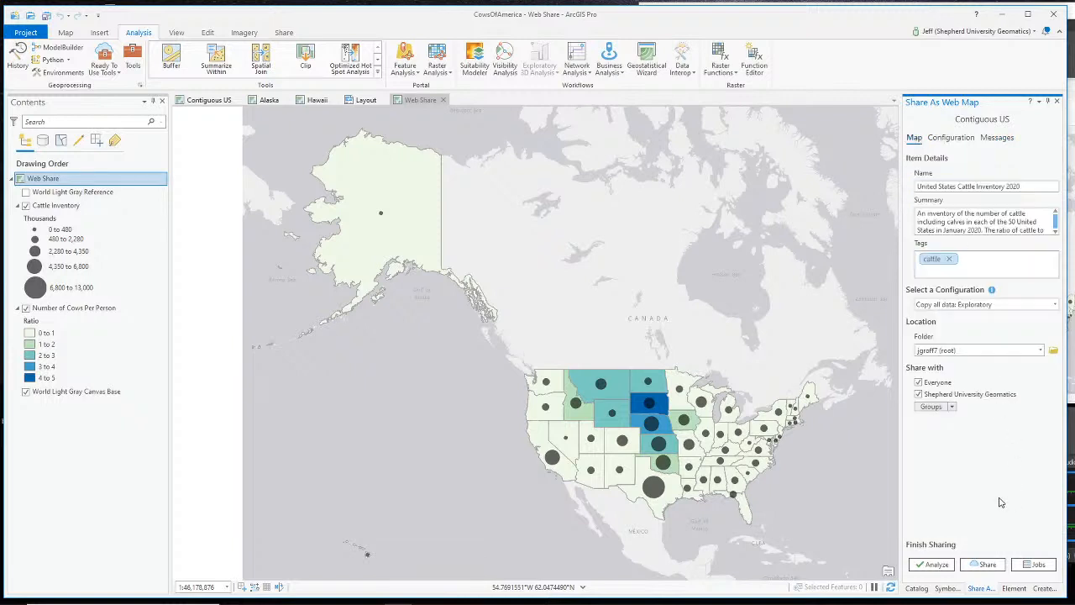
click(932, 564)
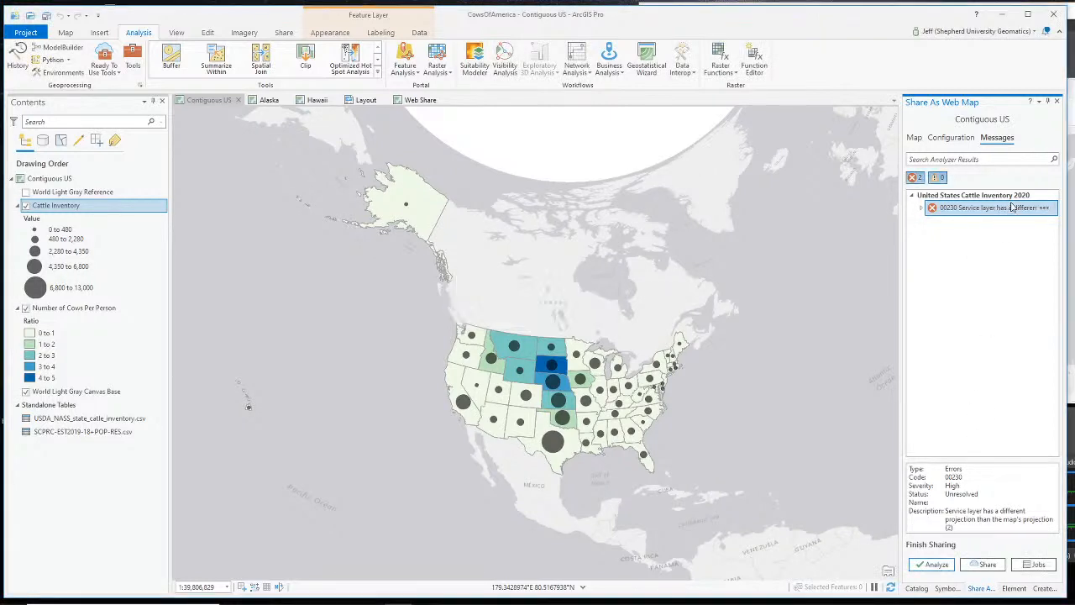
- Close the Share As Web Map pane and return to the Web Share map
click(1056, 102)
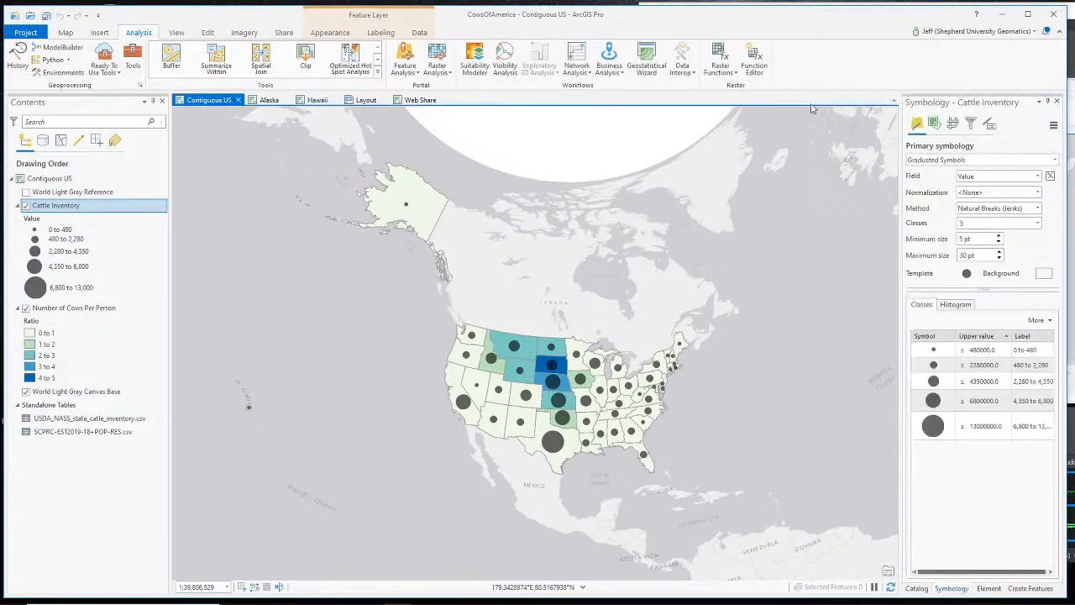
click(420, 100)
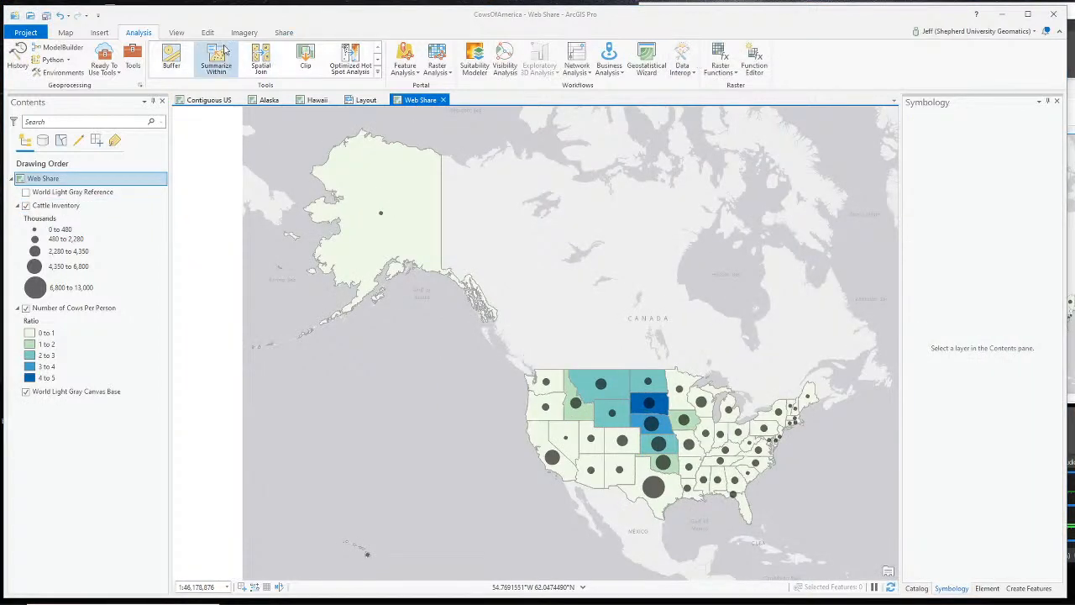
click(284, 33)
- Name the web map United States Cattle Inventory 2020 with a summary and a cattle tag
click(191, 67)
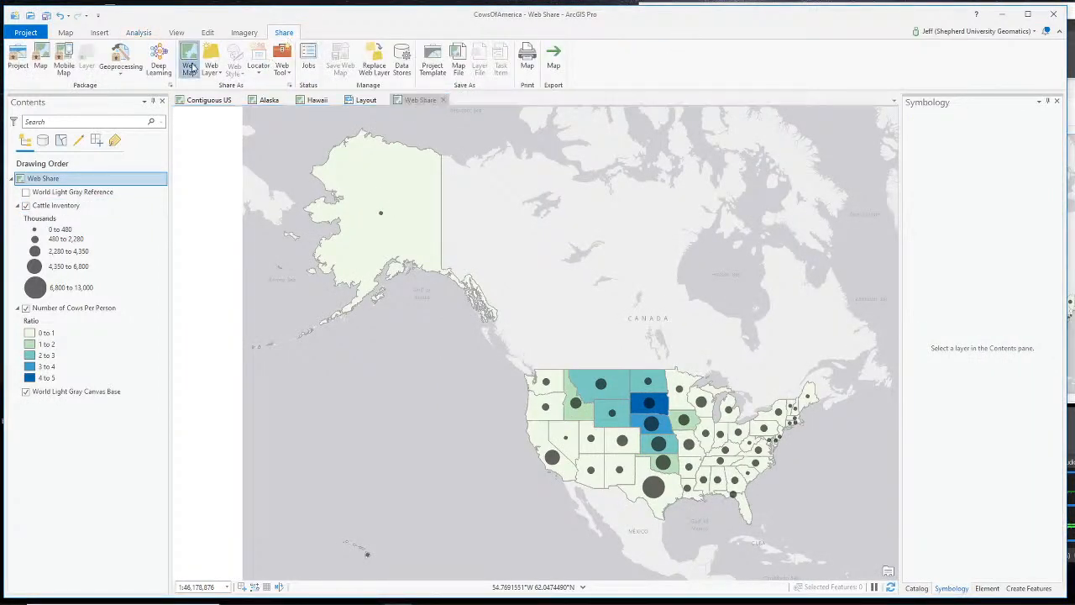
double_click(970, 187)
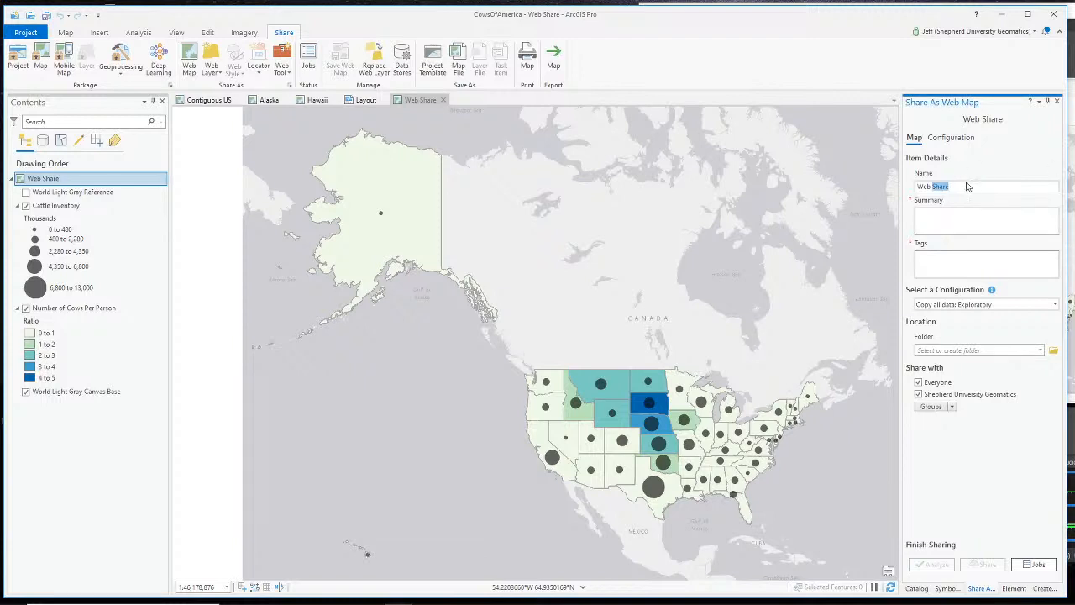
key(BackSpace)
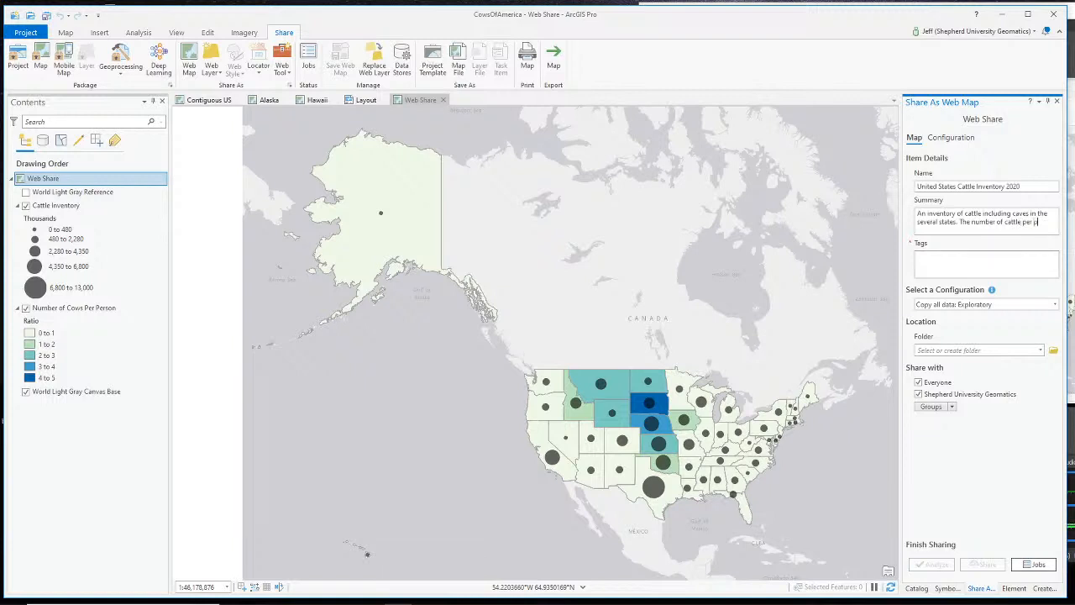
text(is s)
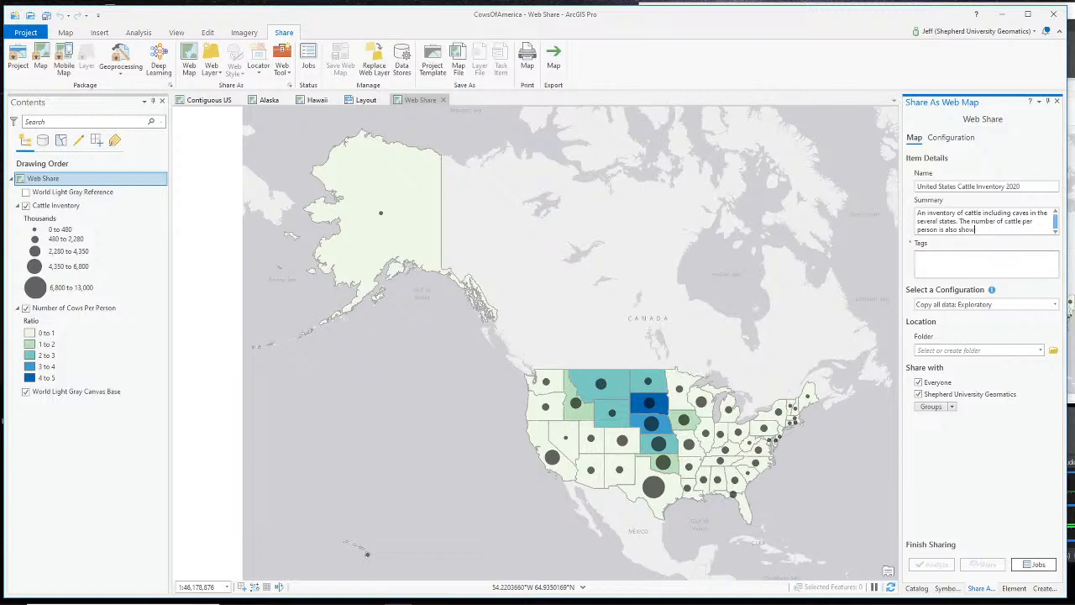
key(Tab)
text(c)
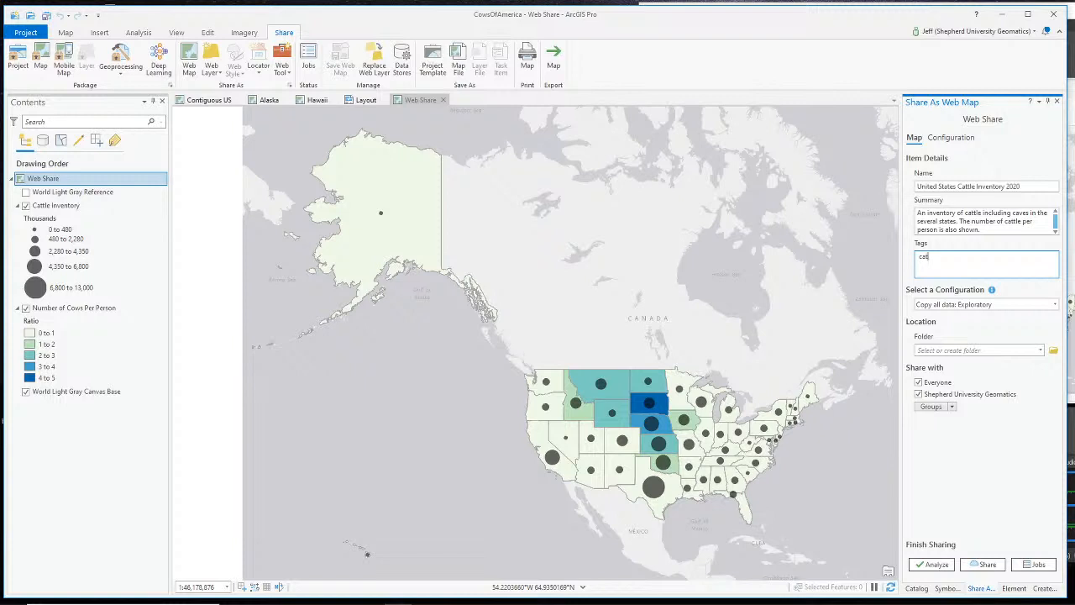
- Save the web map to the root folder and analyze it, yielding one warning
click(1033, 351)
click(1010, 370)
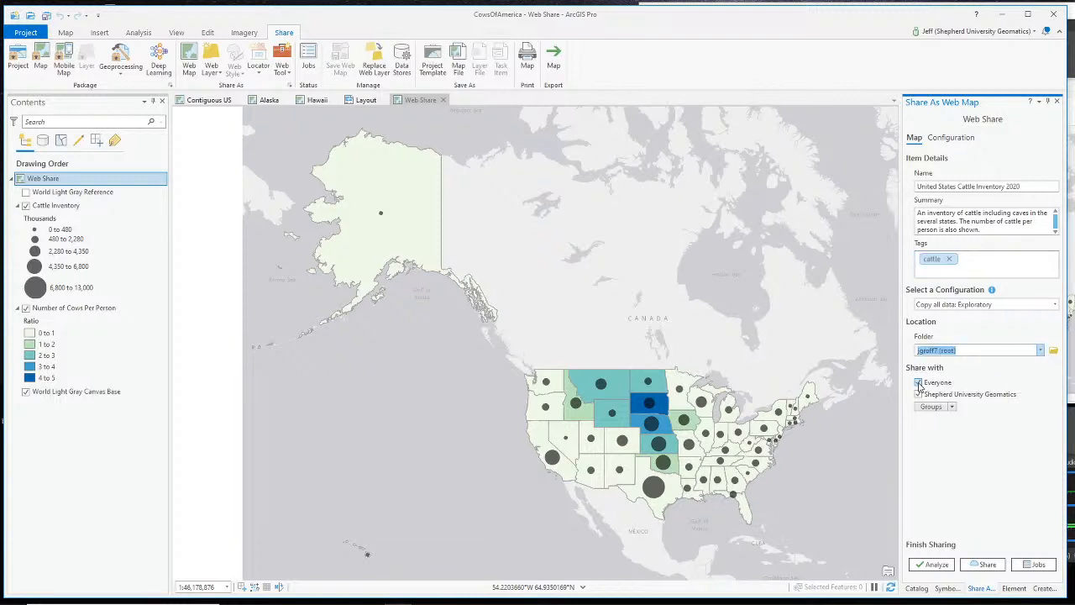
click(933, 564)
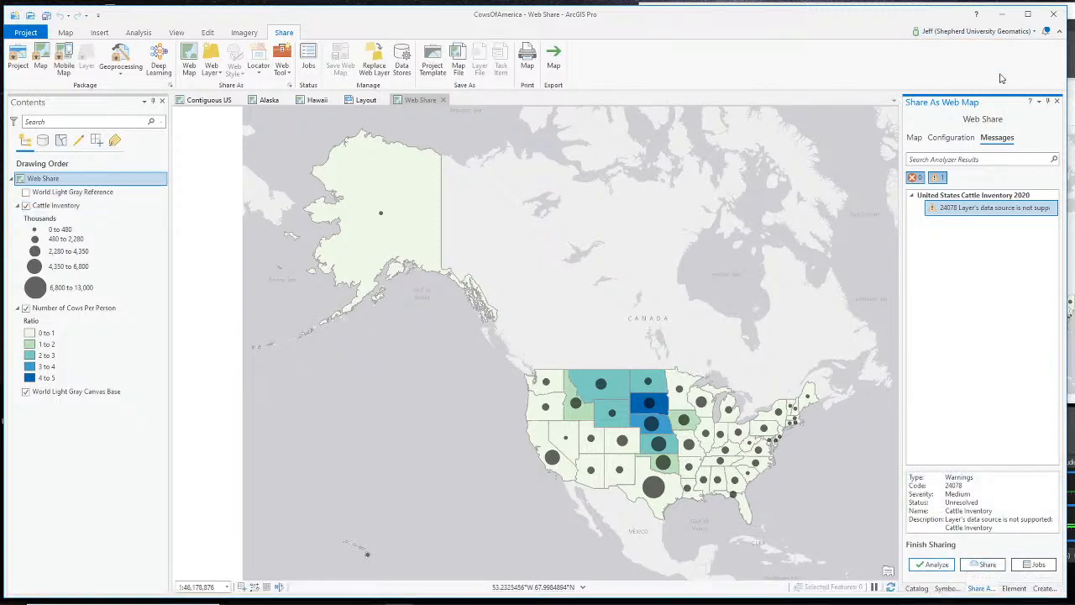
- Add CattleInventoryNew from CowsOfAmerica.gdb to the Web Share map's contents
click(916, 587)
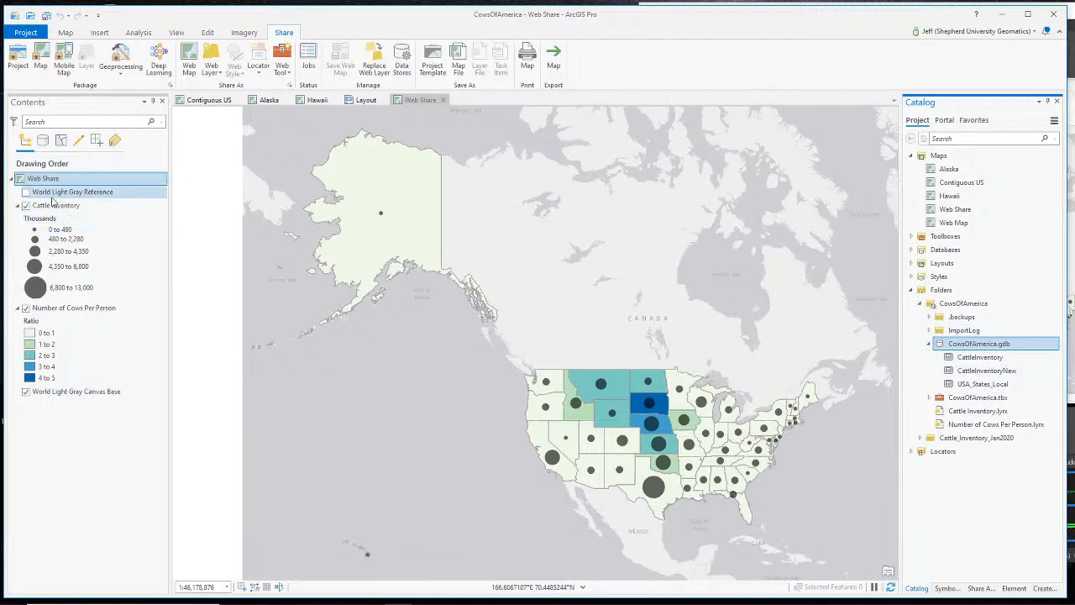
drag(989, 377, 72, 209)
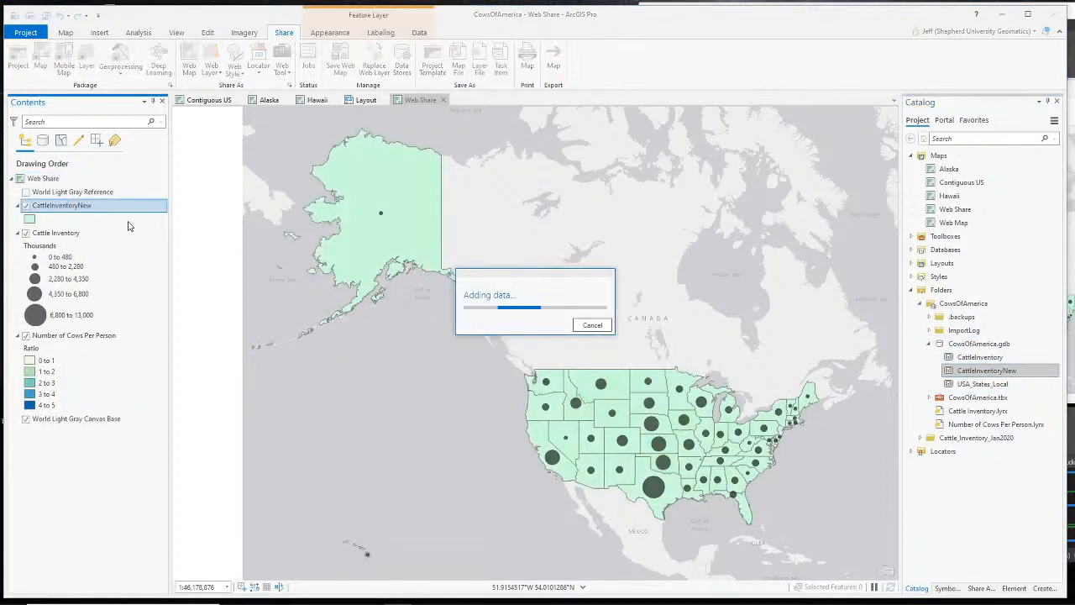
click(126, 232)
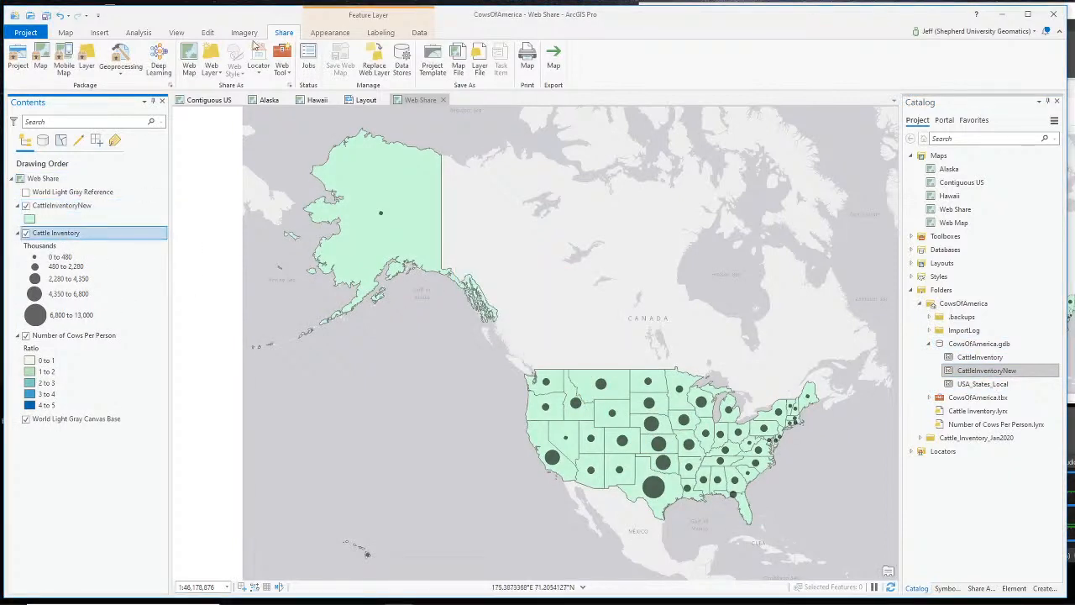
click(135, 33)
click(134, 63)
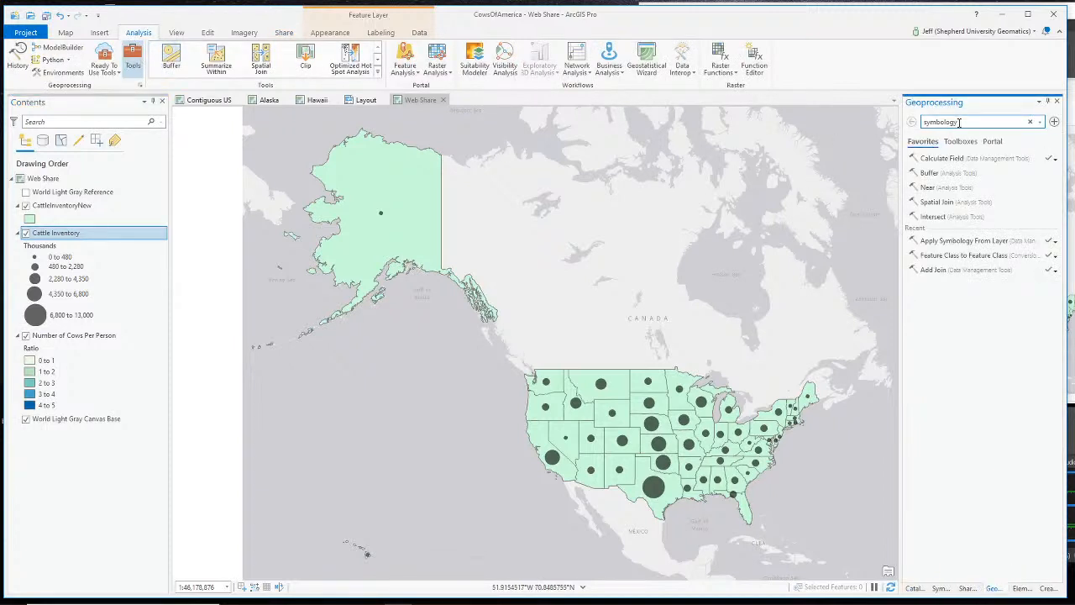
- In Apply Symbology From Layer, set input CattleInventoryNew and symbology layer Cattle Inventory
click(995, 242)
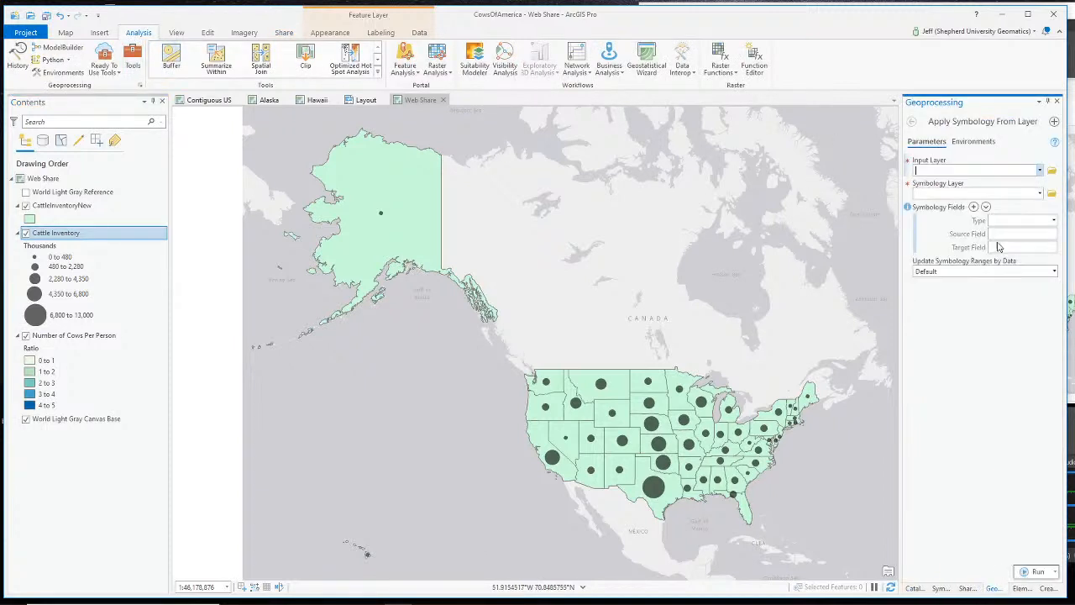
click(1039, 169)
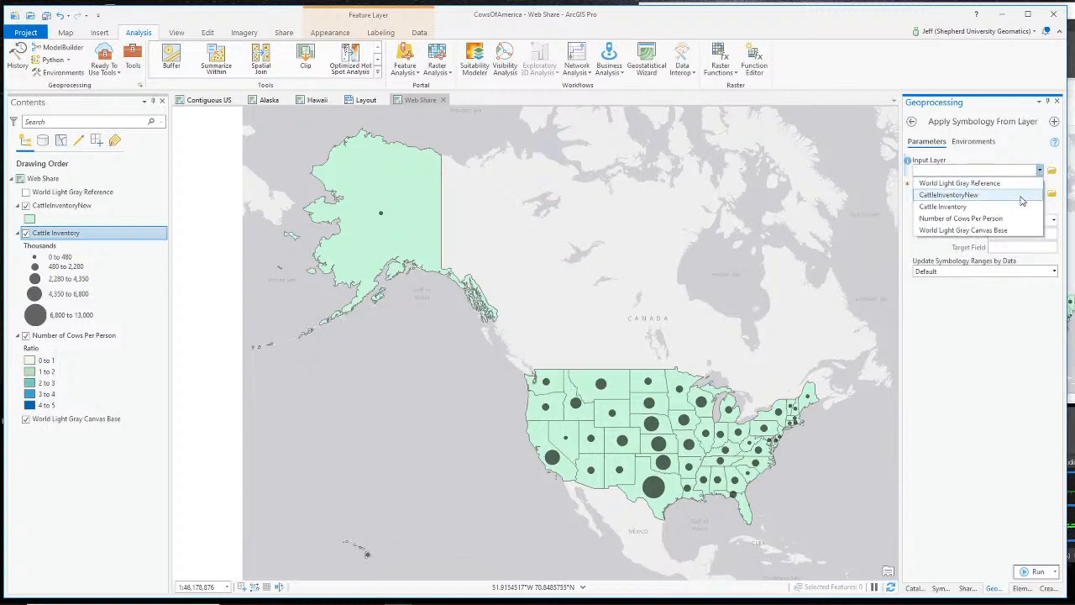
click(1022, 197)
click(1038, 196)
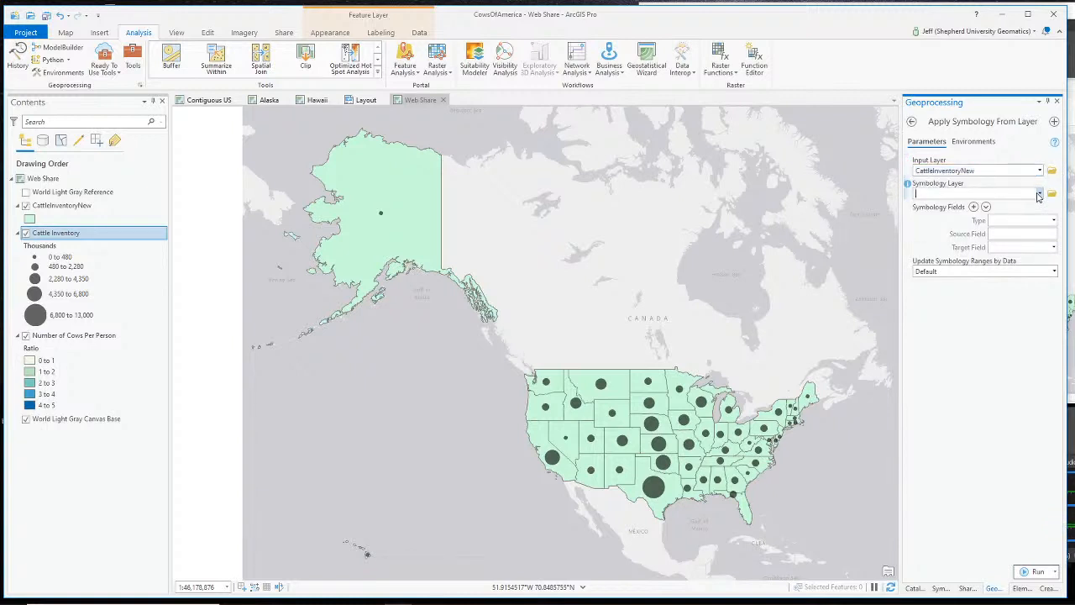
click(1039, 194)
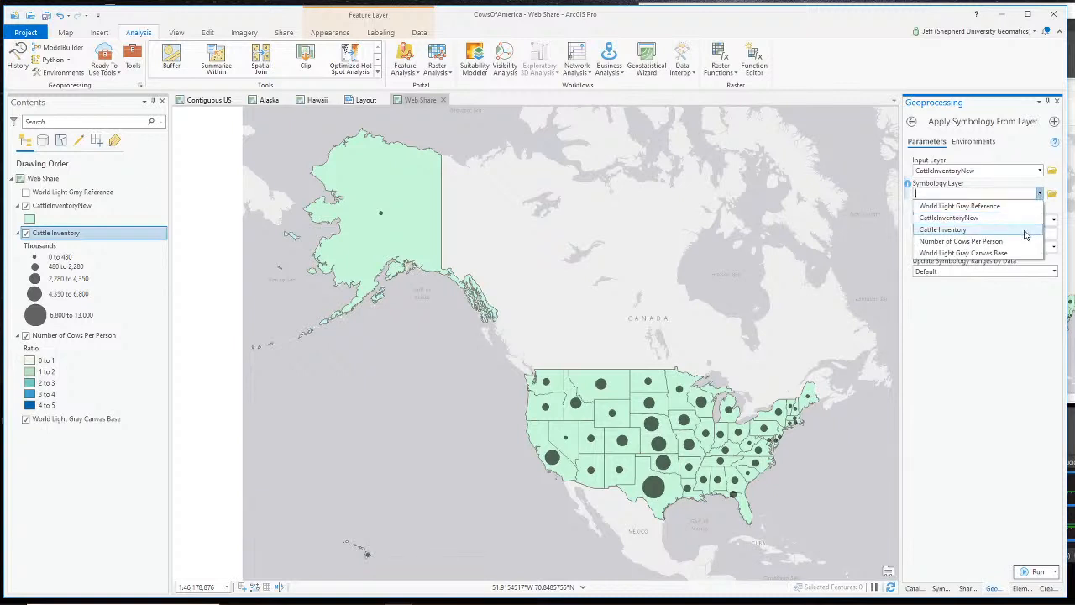
click(1025, 230)
- Map Value field Value to Value, choose Maintain ranges, and run the tool
click(1051, 222)
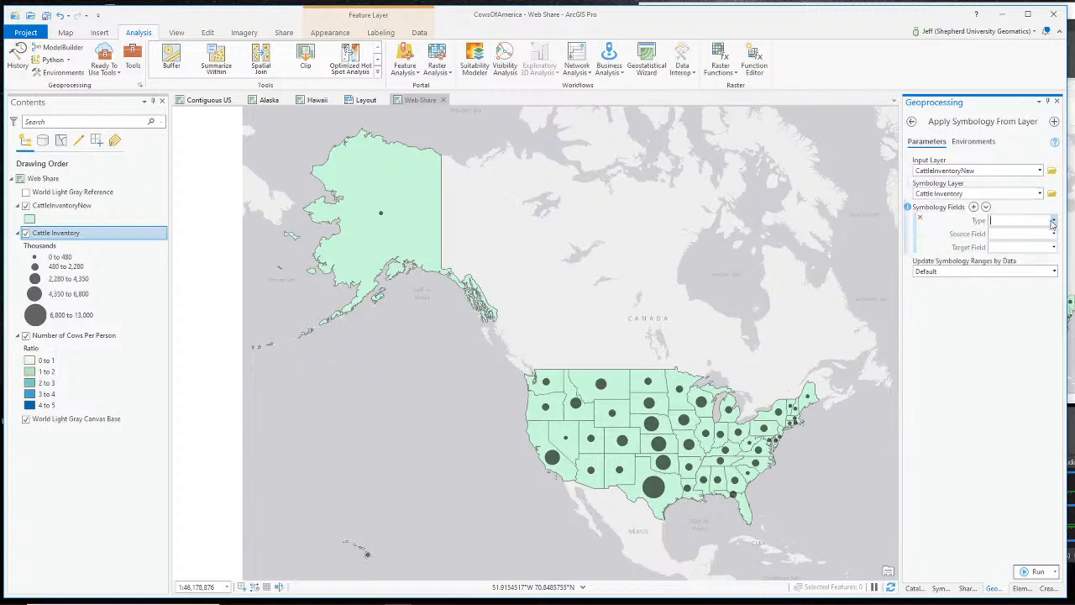
click(1055, 222)
click(1054, 231)
click(1054, 234)
scroll(1024, 394, down, 5)
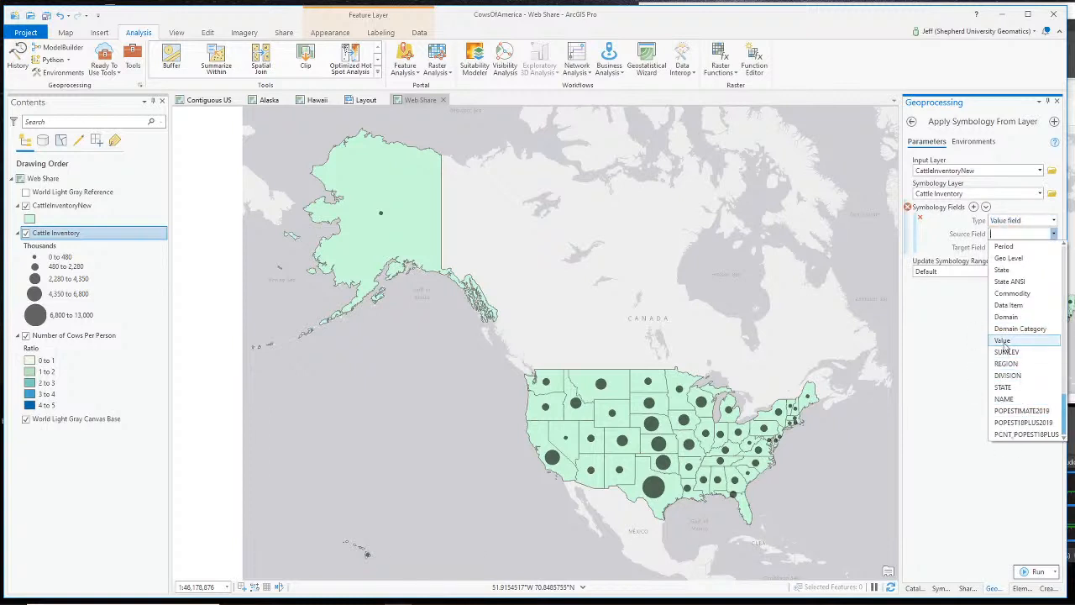
click(1006, 352)
click(1053, 247)
scroll(1021, 378, down, 5)
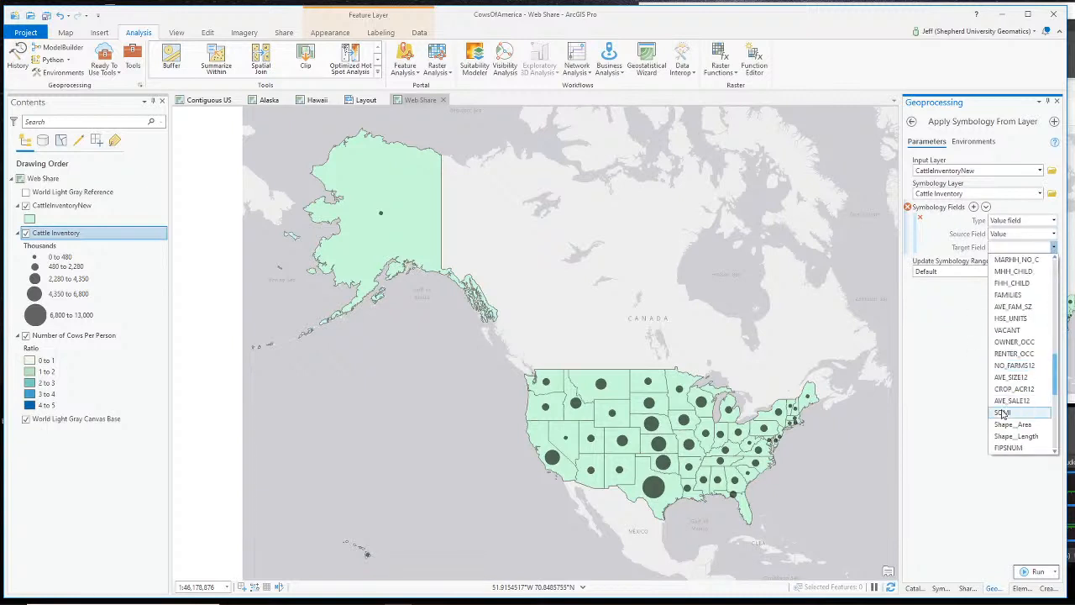
click(1003, 330)
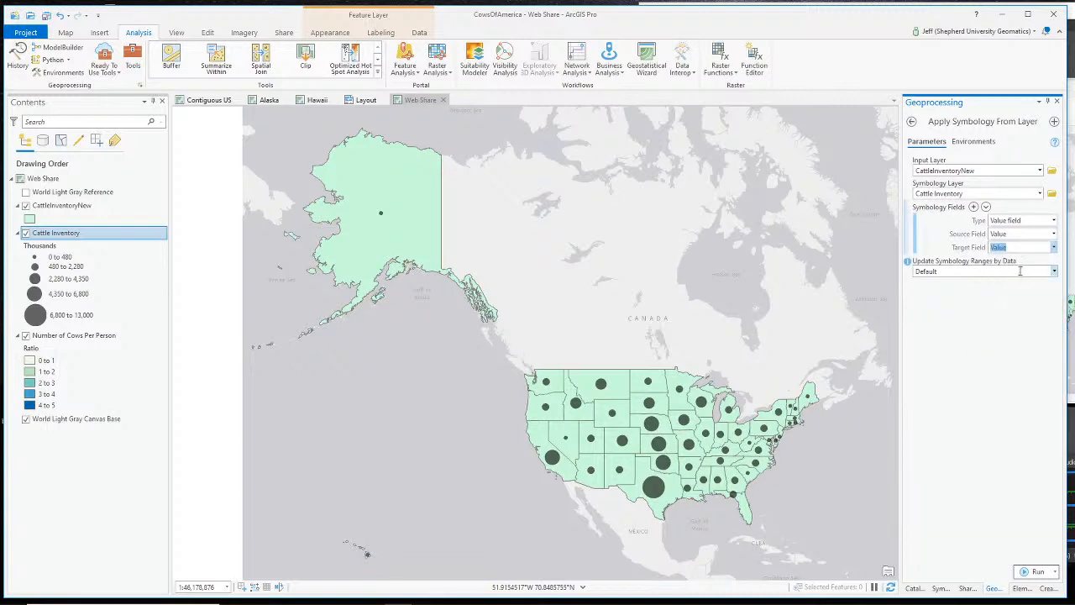
click(1054, 274)
click(1004, 297)
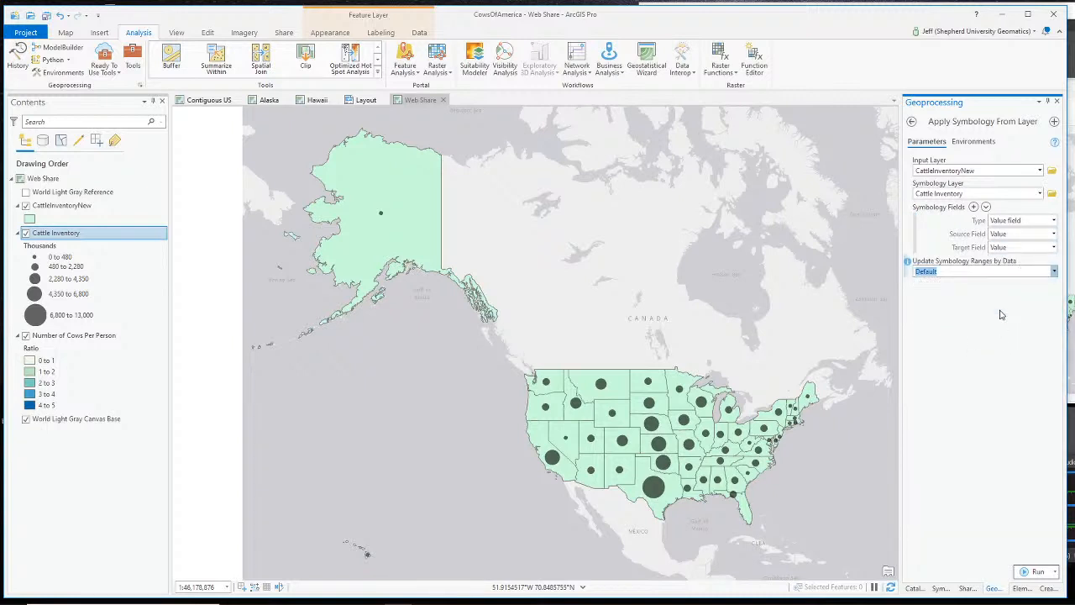
click(1038, 572)
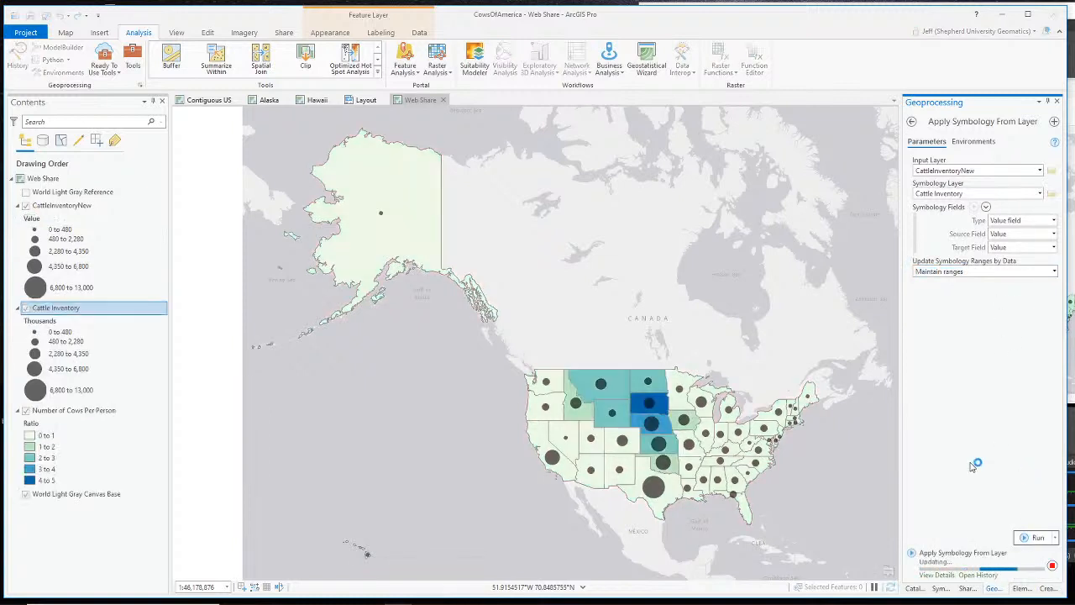
- Remove the old Cattle Inventory layer, rename CattleInventoryNew to Cattle Inventory, and save the project
right_click(57, 310)
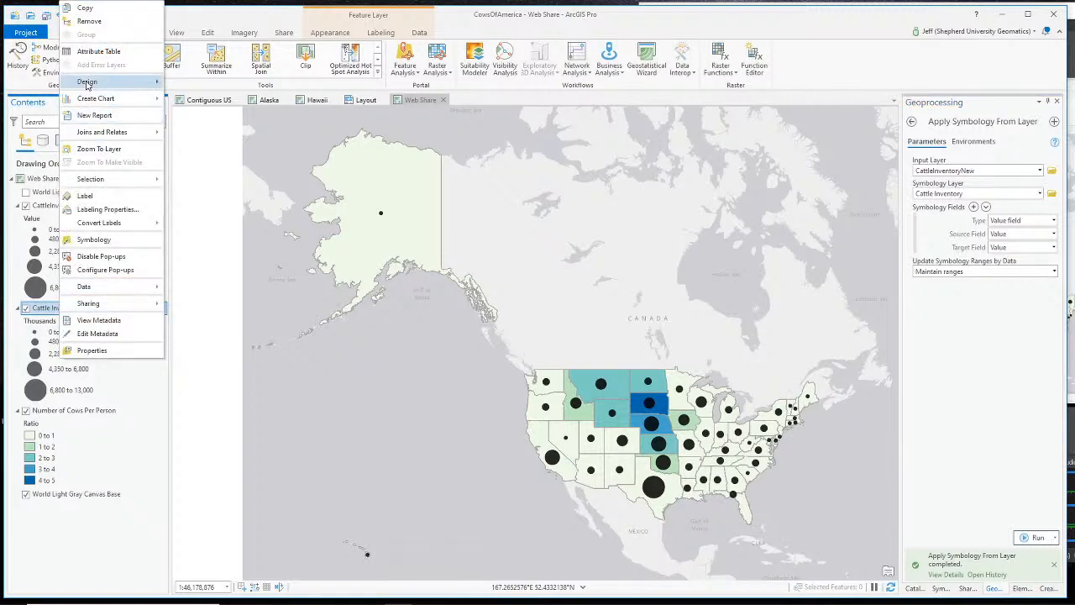
click(89, 21)
click(55, 210)
click(61, 208)
click(45, 204)
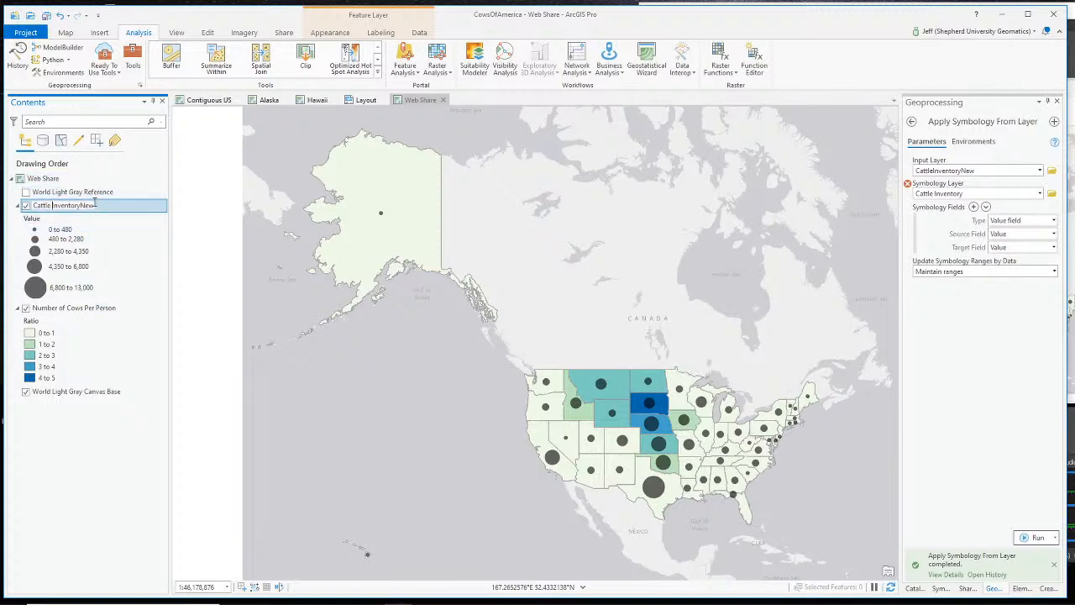
key(Return)
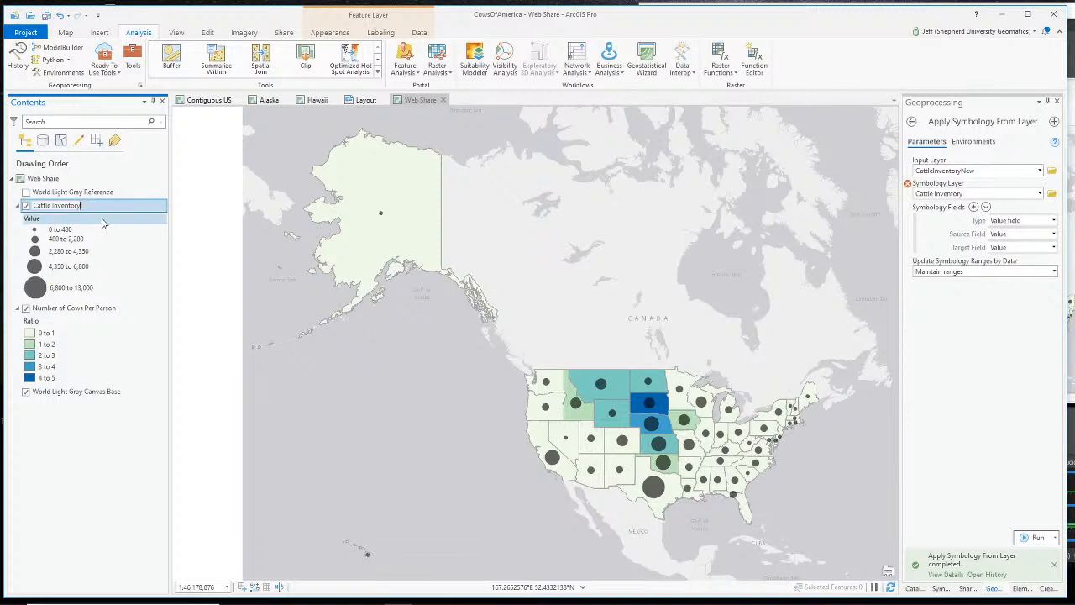
key(Return)
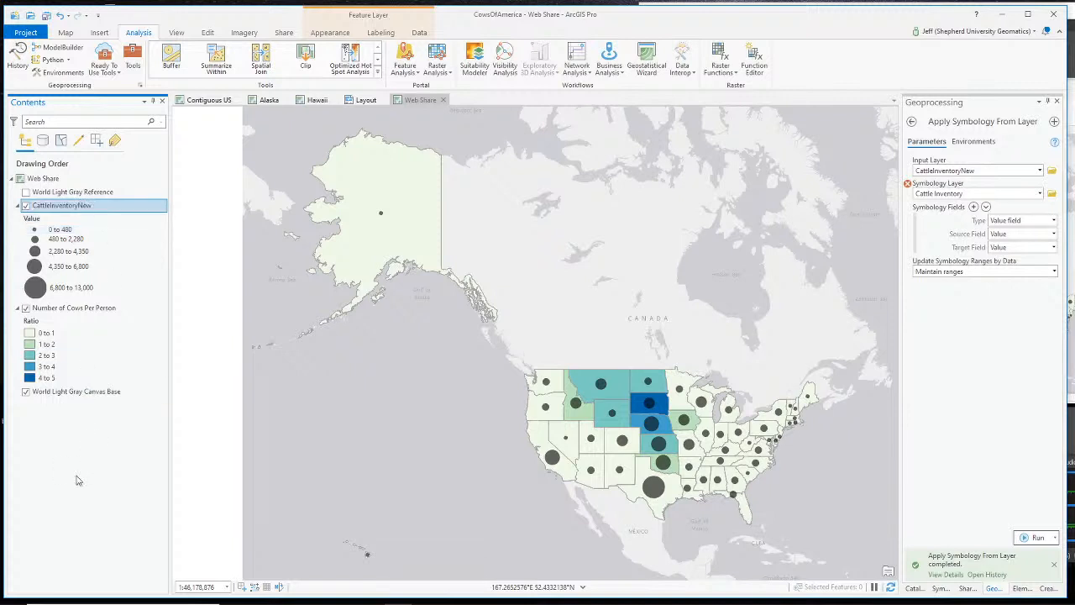
click(46, 16)
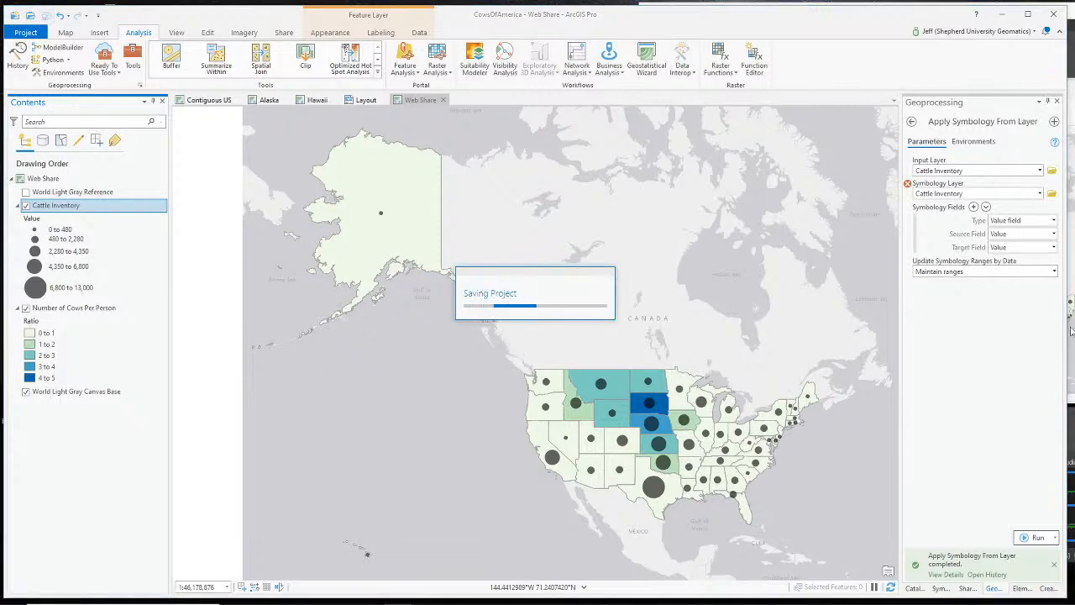
- Publish the Web Share map as a web map after a clean re-analysis
click(967, 588)
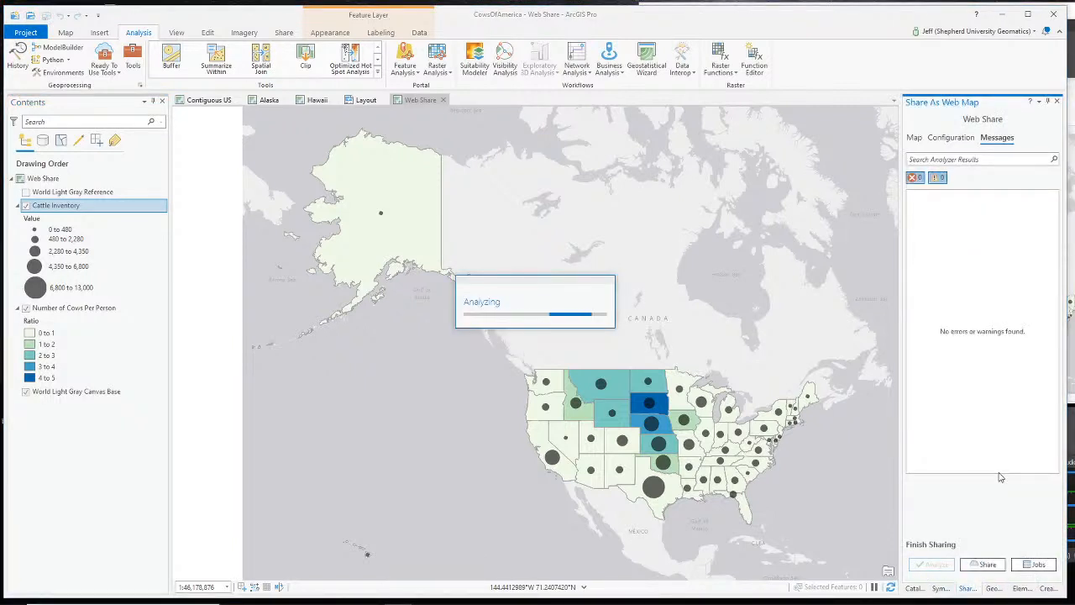
click(987, 565)
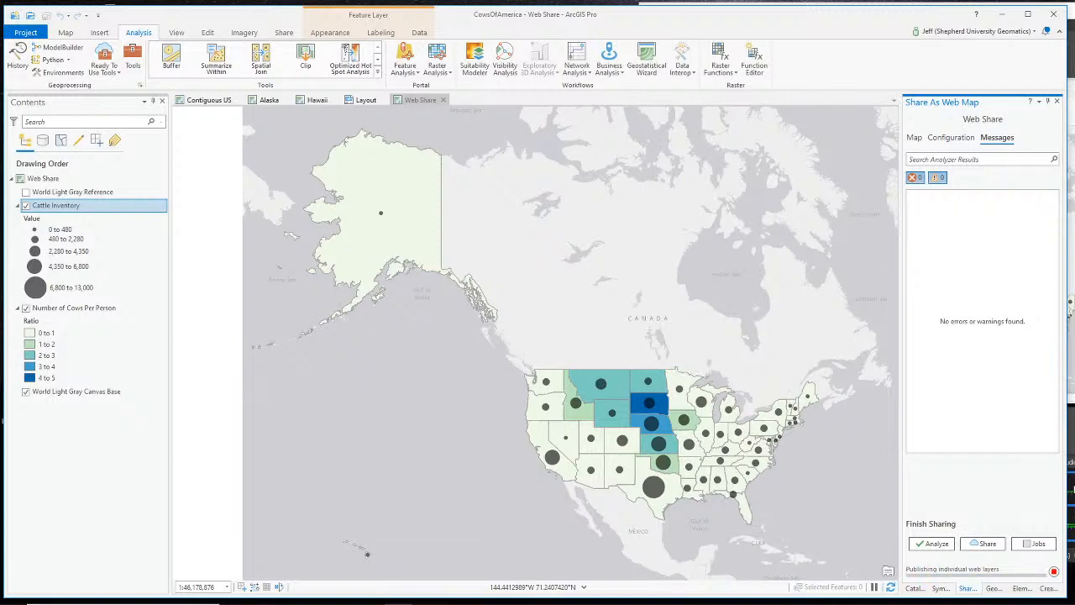
- Switch the OBS recording to the webcam scene
key(alt+Tab)
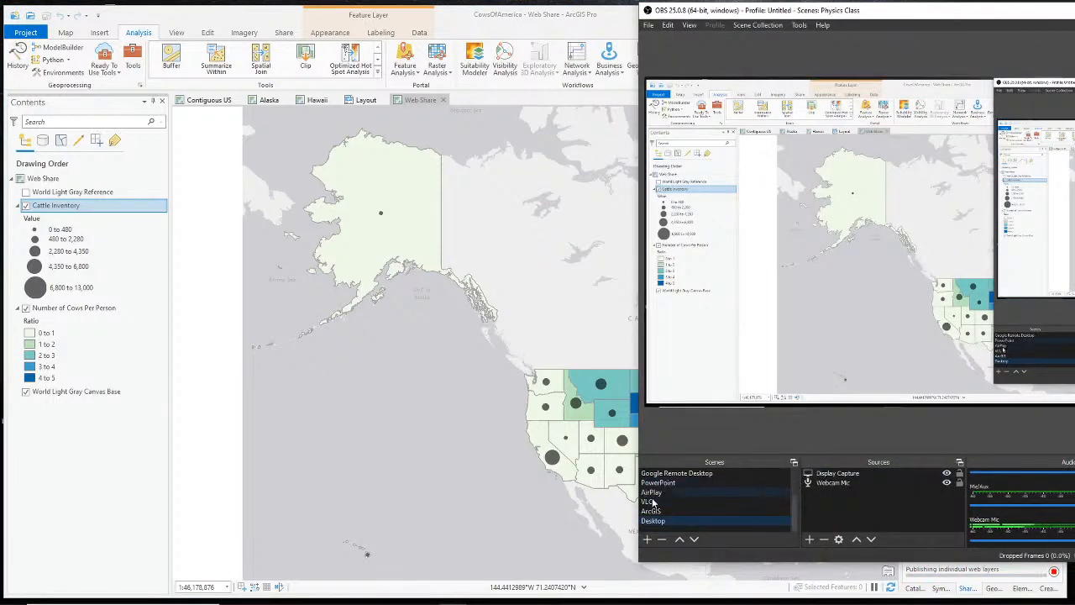
scroll(720, 499, up, 2)
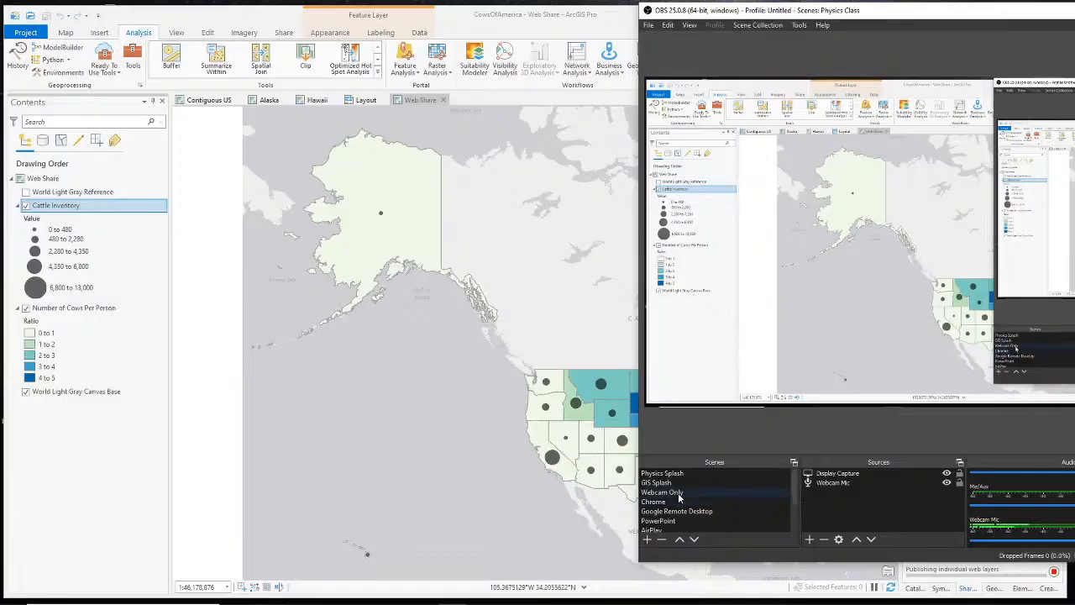
click(720, 494)
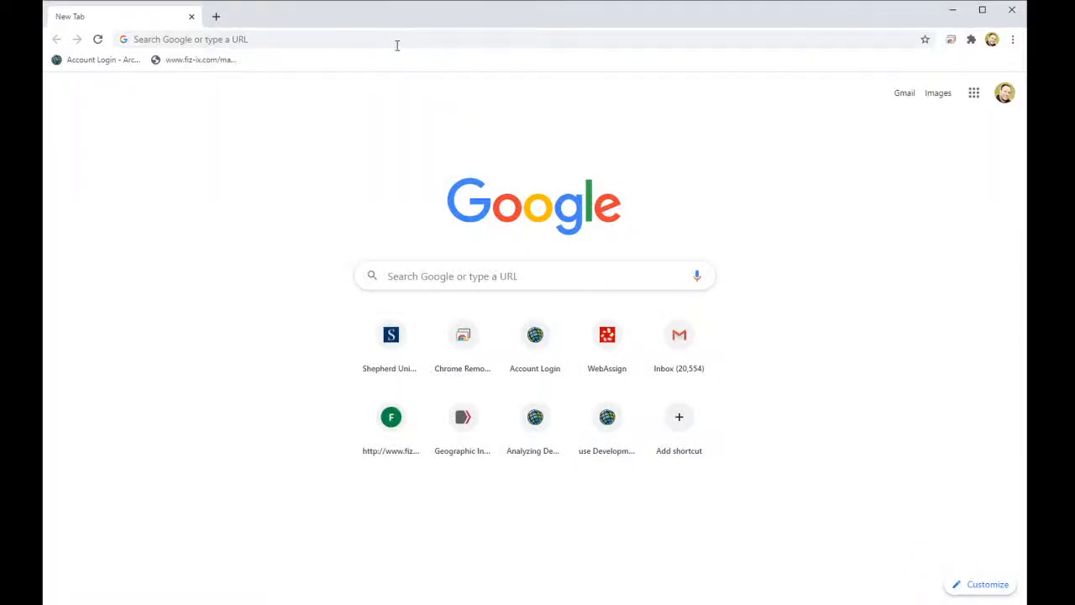
- Go to arcgis.com and try signing in with the account username and password
click(396, 37)
text(arcgis.com)
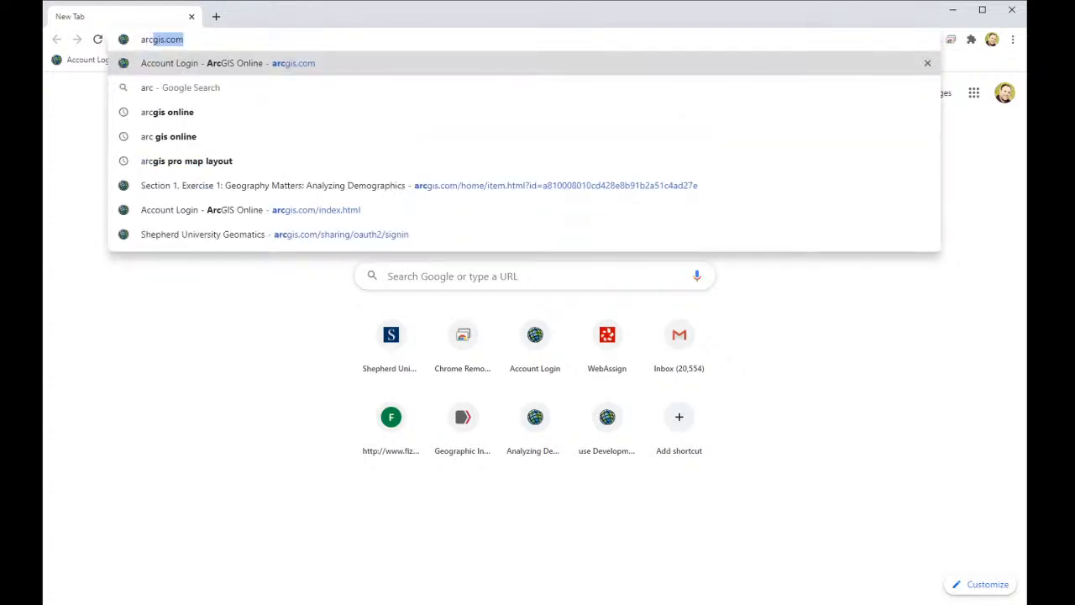
key(Return)
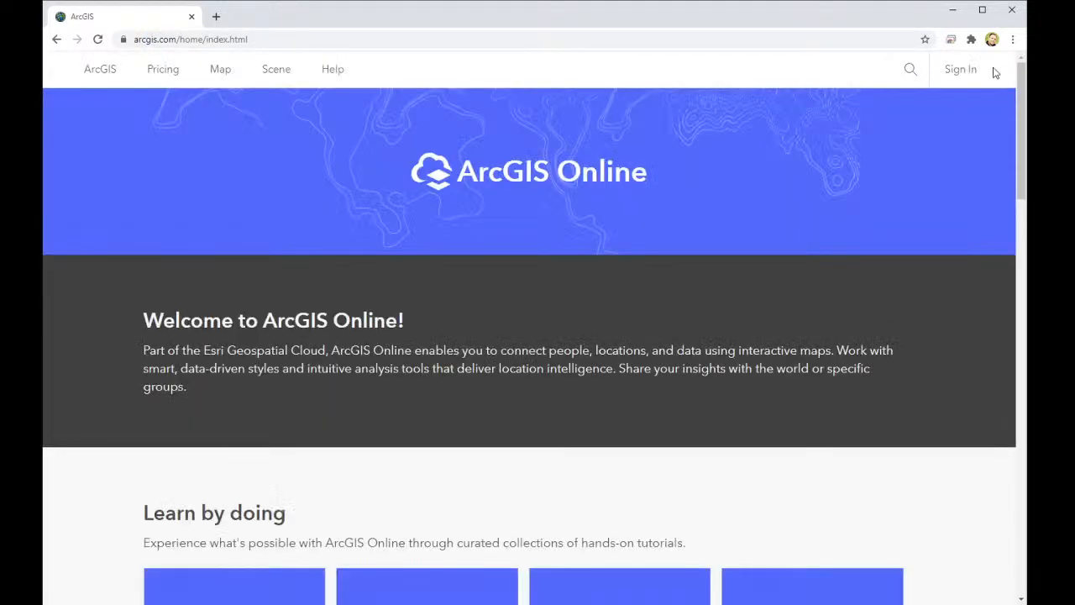
click(977, 68)
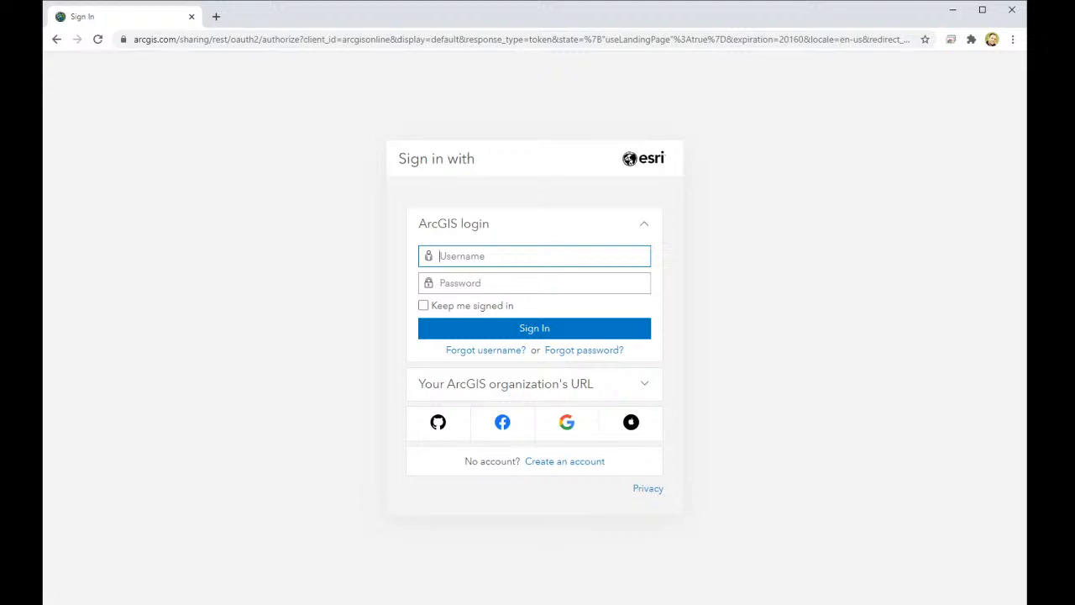
key(Tab)
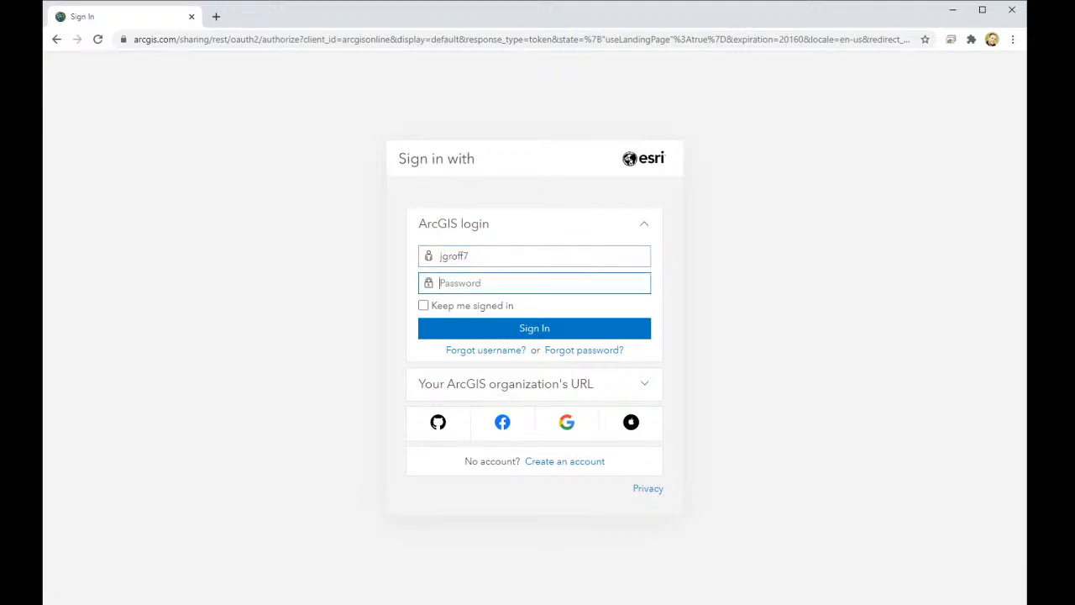
text(•)
key(Return)
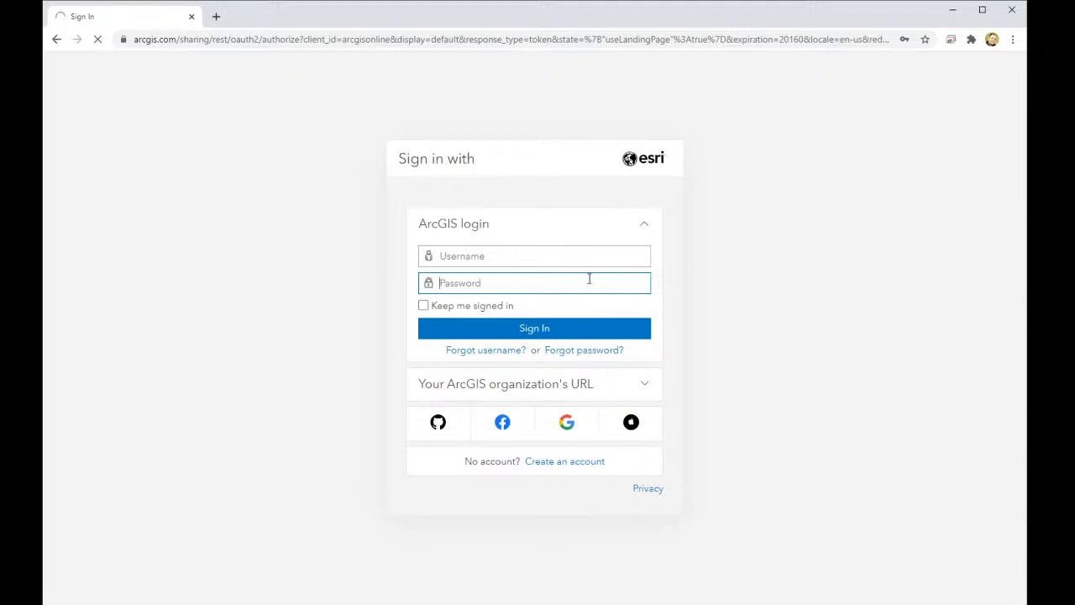
- Re-enter the username and password, check Keep me signed in, and sign in
click(558, 252)
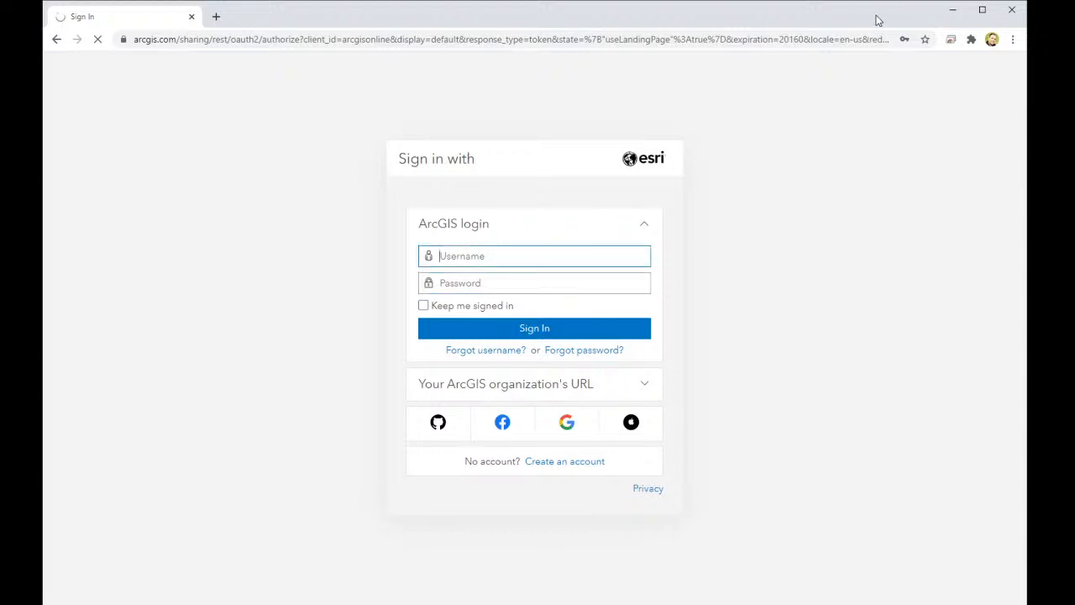
click(57, 40)
click(966, 71)
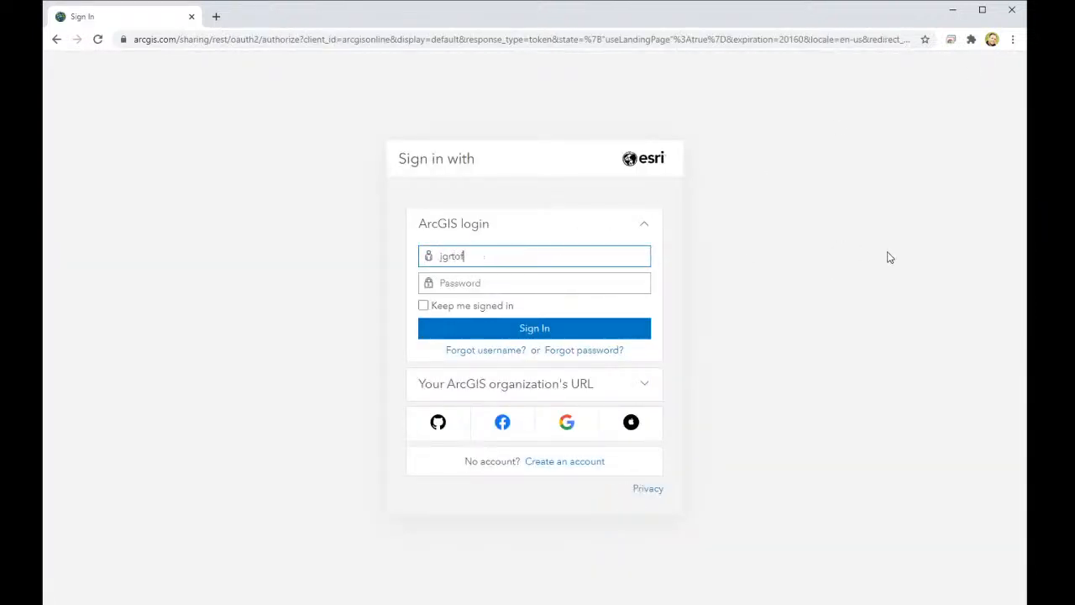
key(Tab)
text(•••••••••)
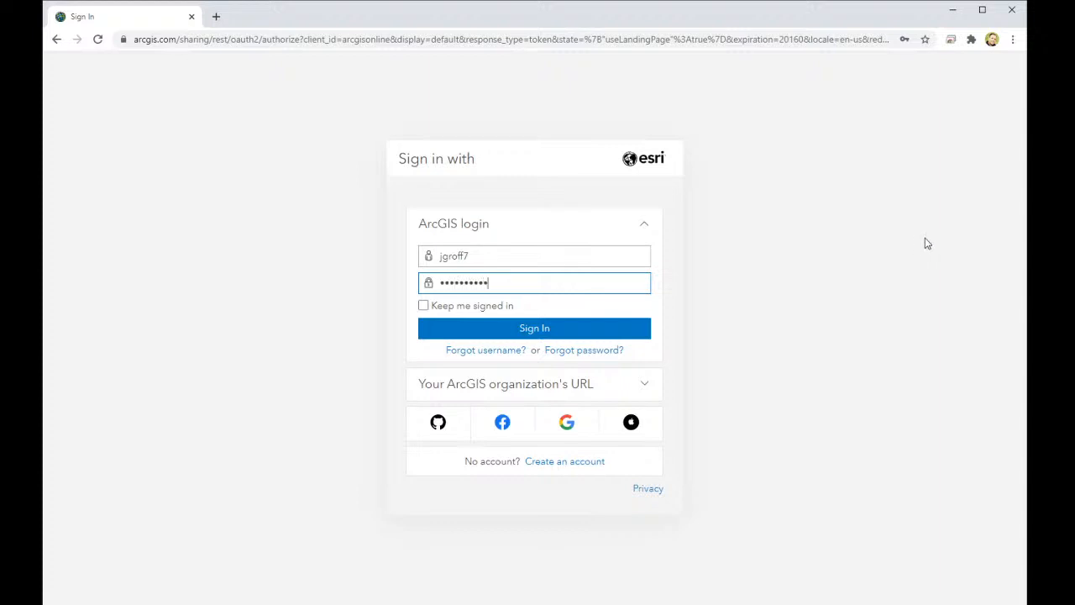
click(423, 305)
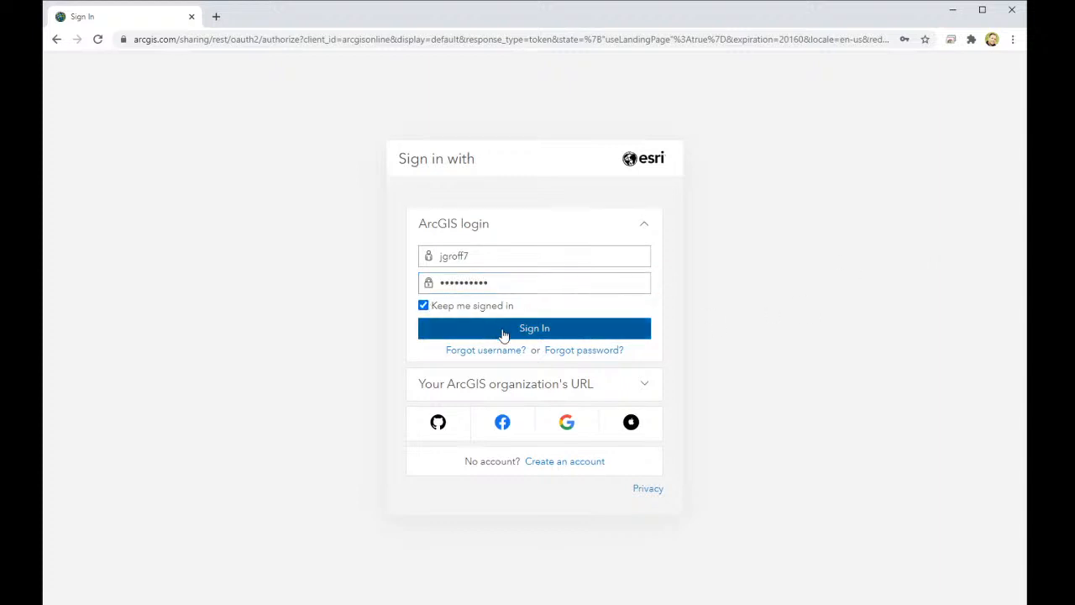
click(504, 334)
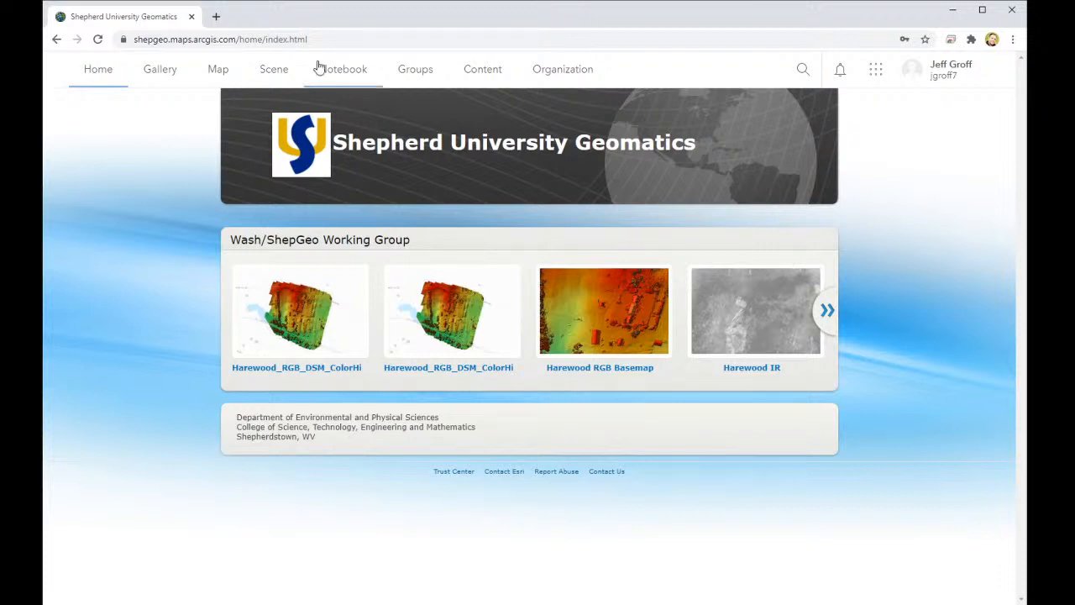
- In My Content, inspect the hosted WFL1 layer and service definition, then open the cattle web map
click(474, 74)
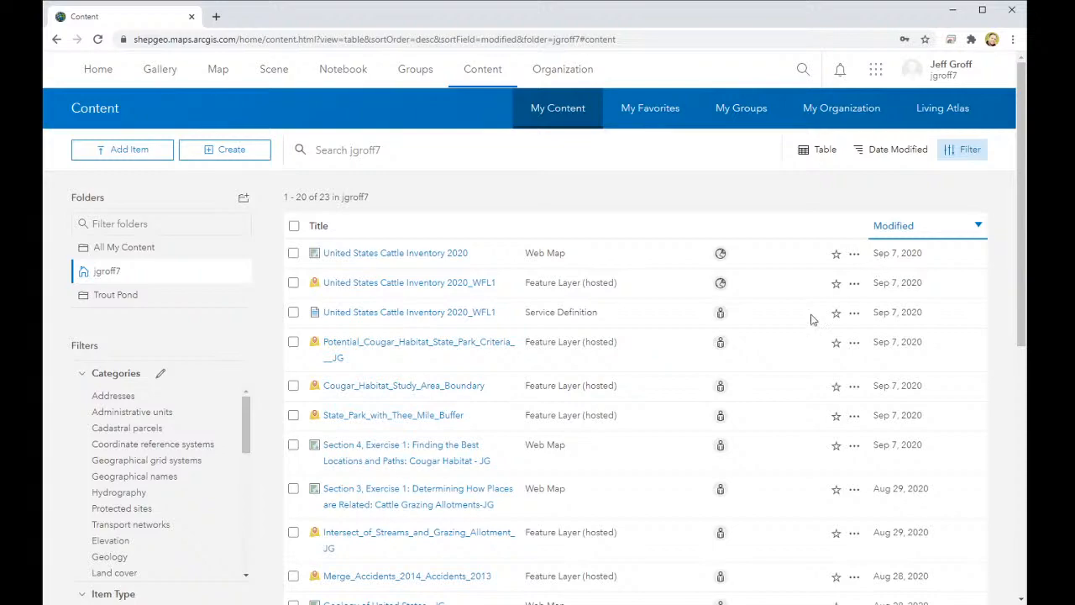
scroll(411, 437, down, 4)
scroll(411, 435, up, 4)
scroll(408, 434, down, 6)
scroll(408, 439, up, 6)
click(391, 286)
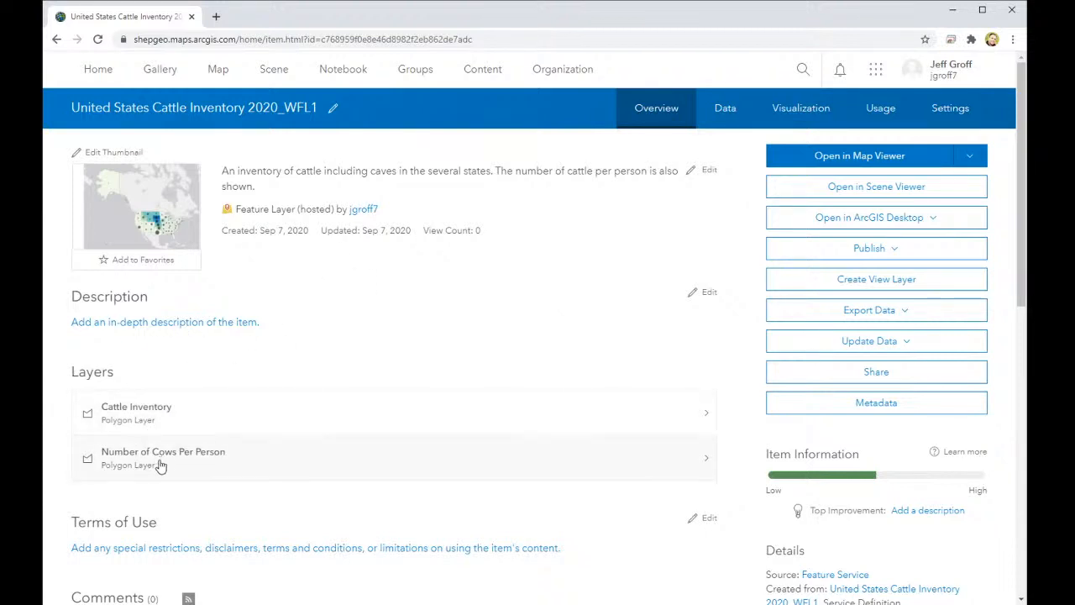
click(57, 39)
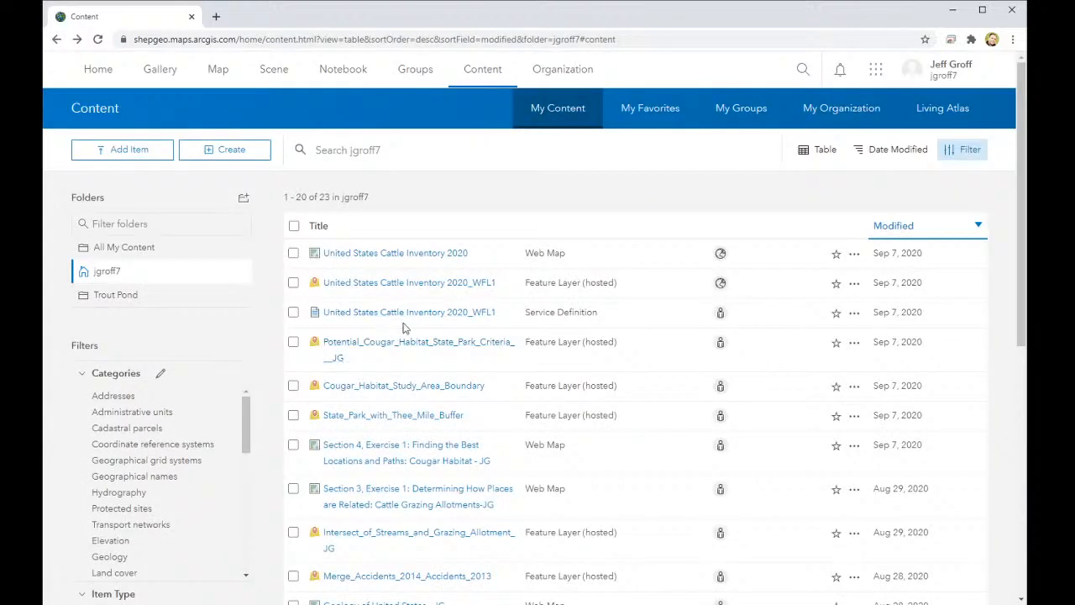
click(398, 314)
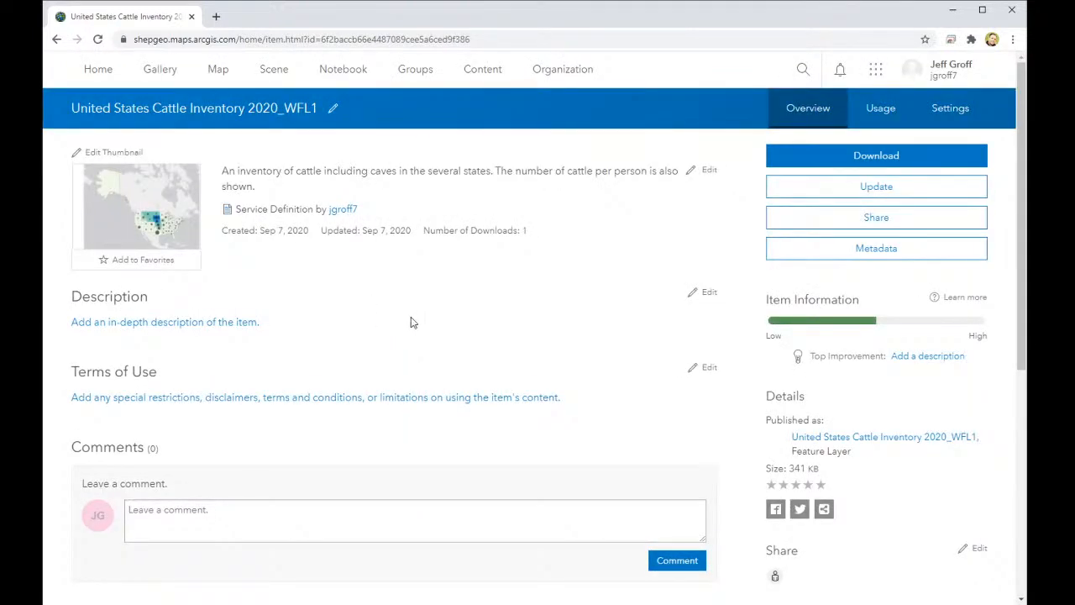
click(56, 39)
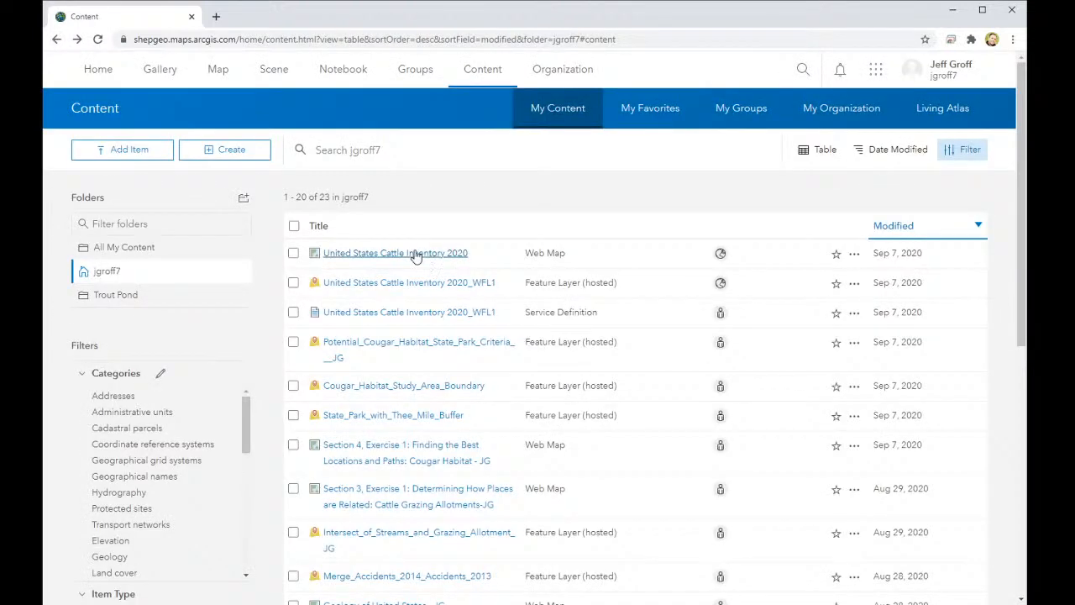
click(415, 256)
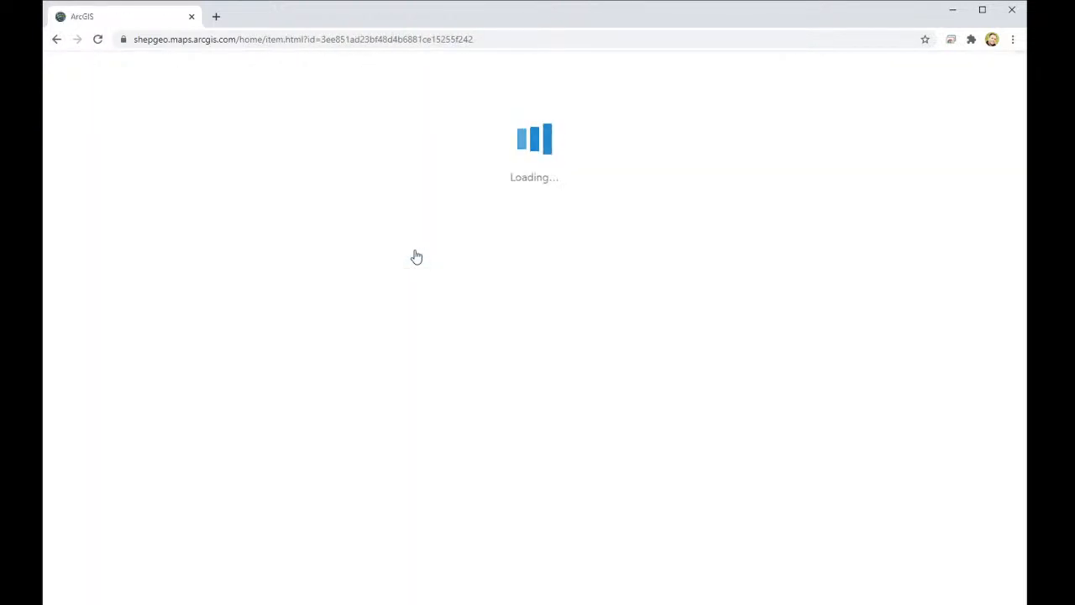
- Open United States Cattle Inventory 2020 in Map Viewer, show its legend, and zoom around
click(843, 160)
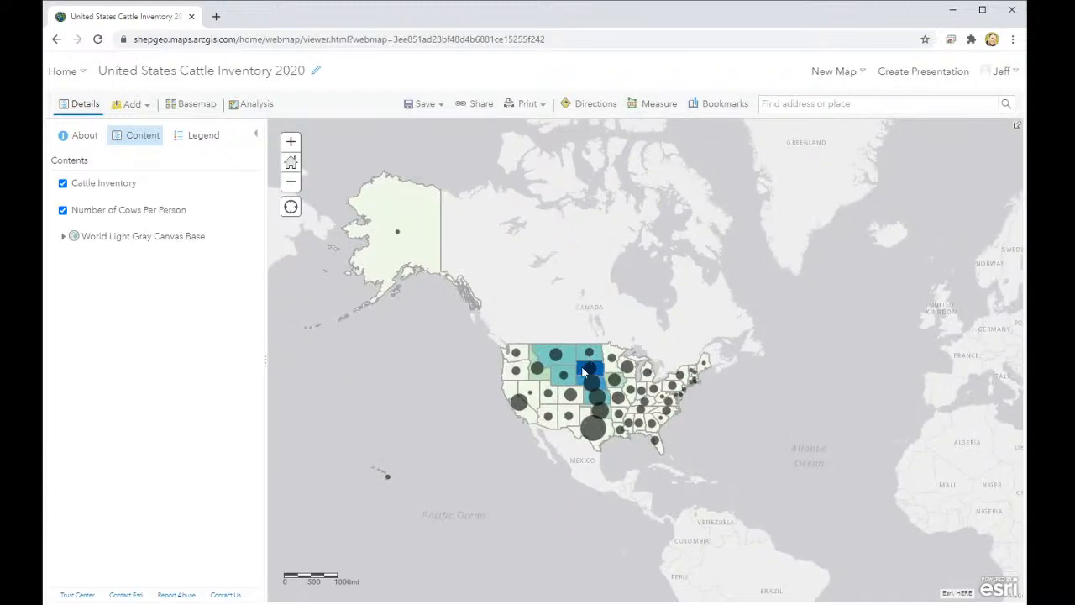
scroll(585, 372, up, 1)
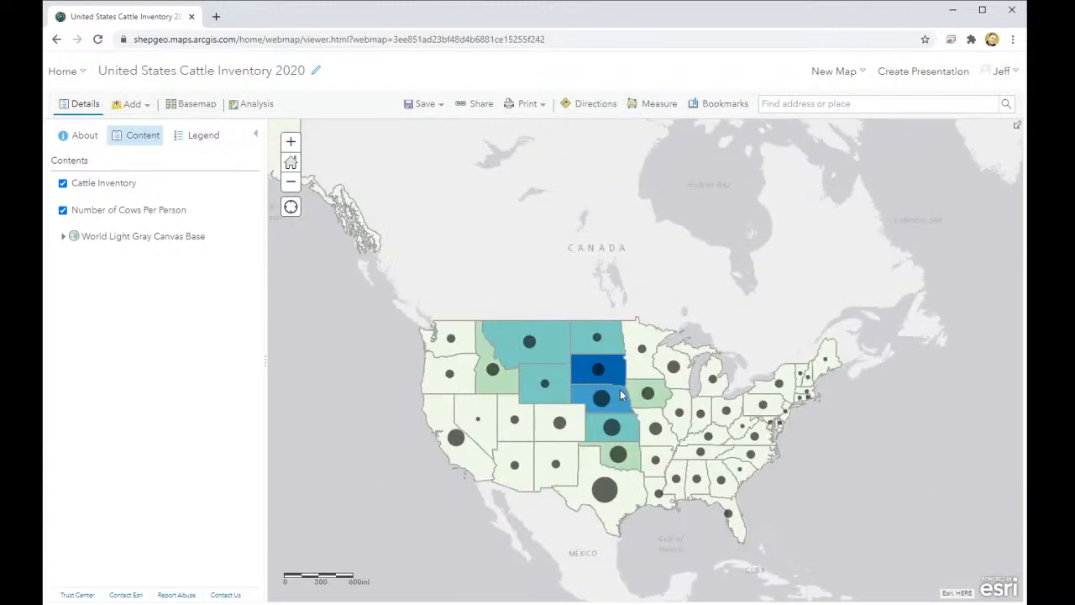
click(199, 135)
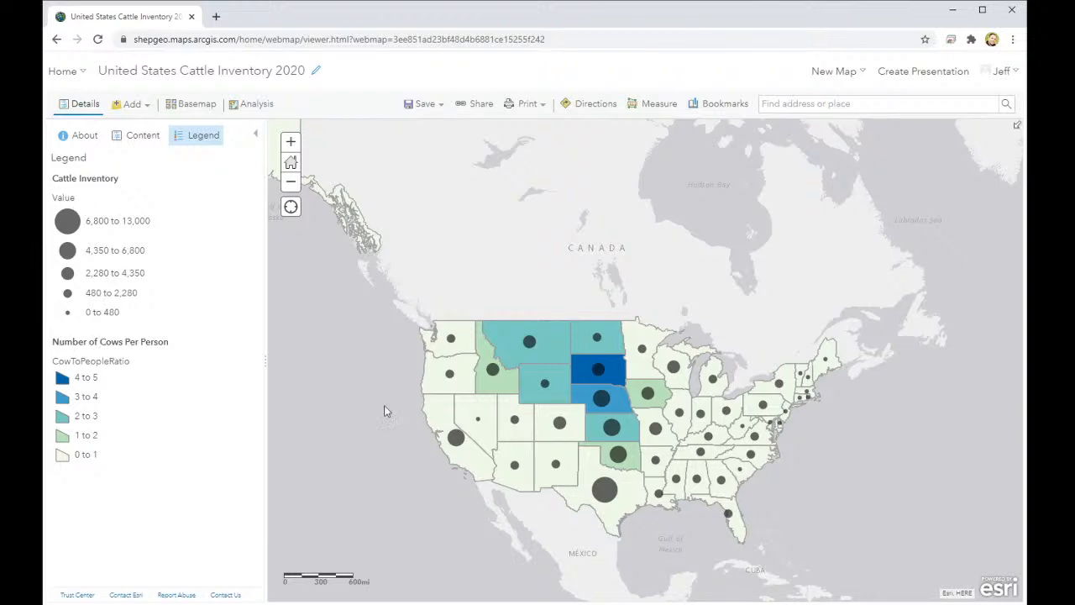
scroll(563, 377, down, 4)
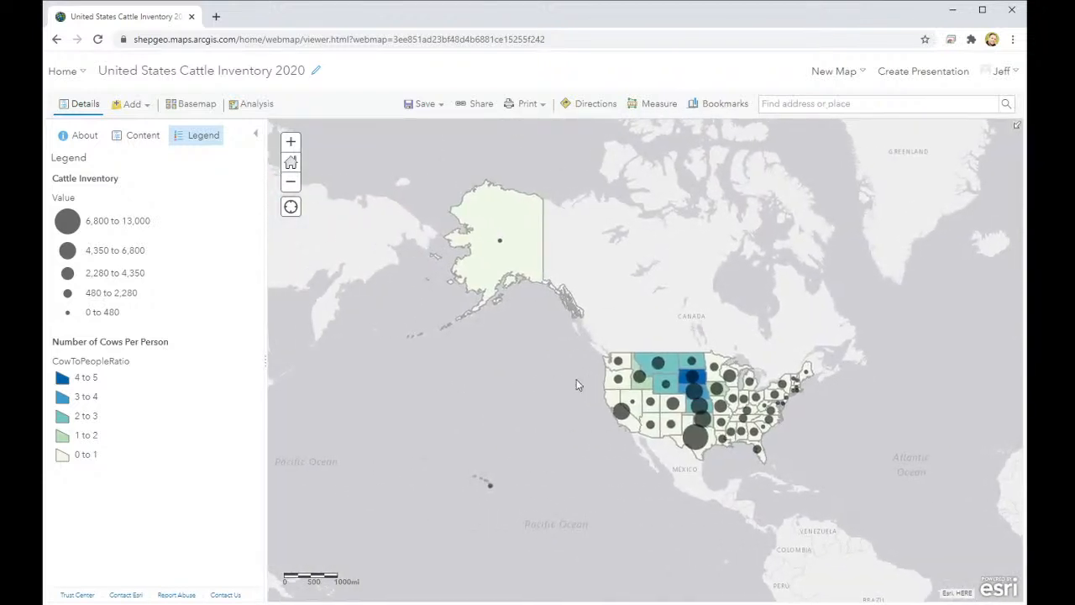
scroll(575, 382, down, 2)
scroll(574, 379, down, 2)
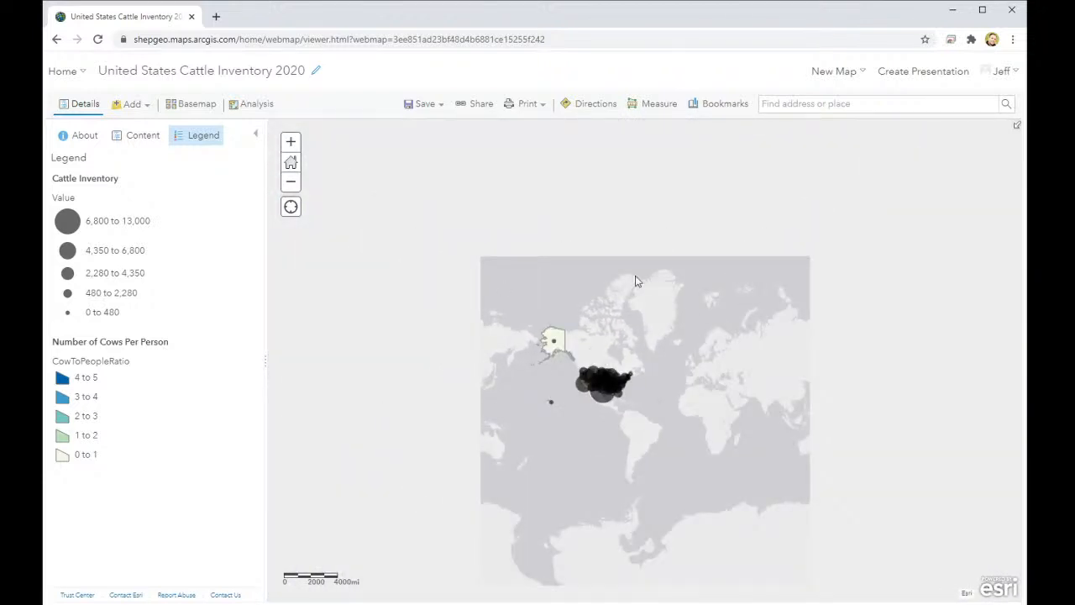
scroll(569, 295, up, 2)
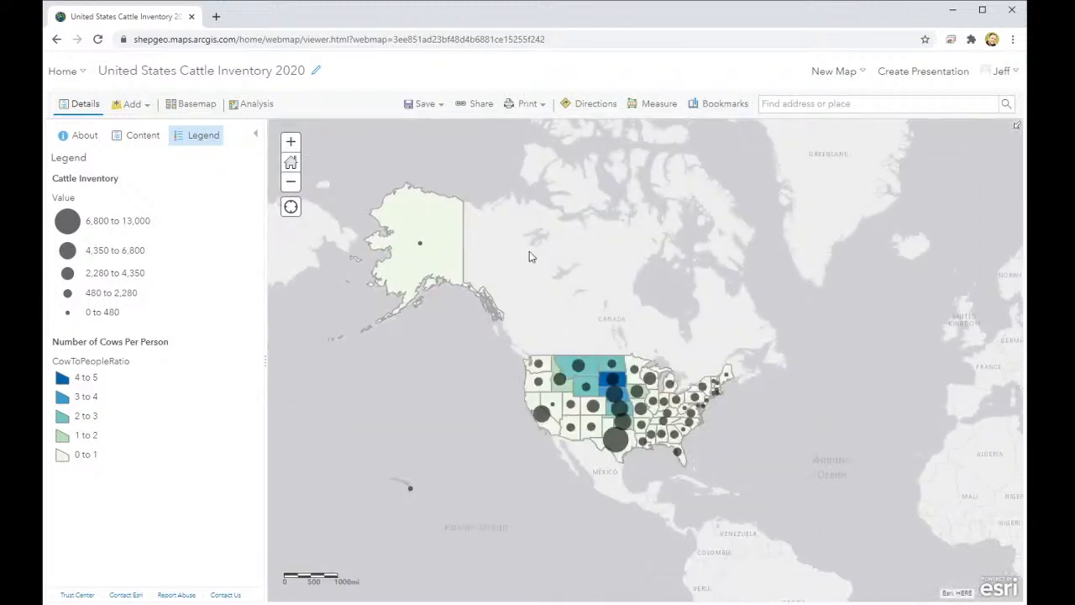
scroll(472, 312, up, 2)
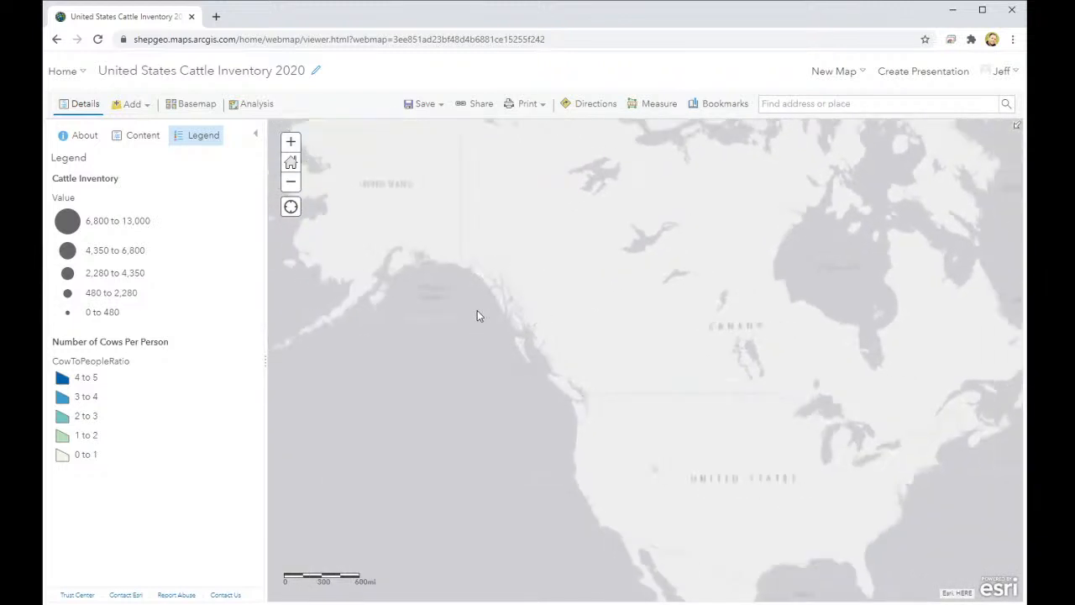
scroll(479, 311, down, 2)
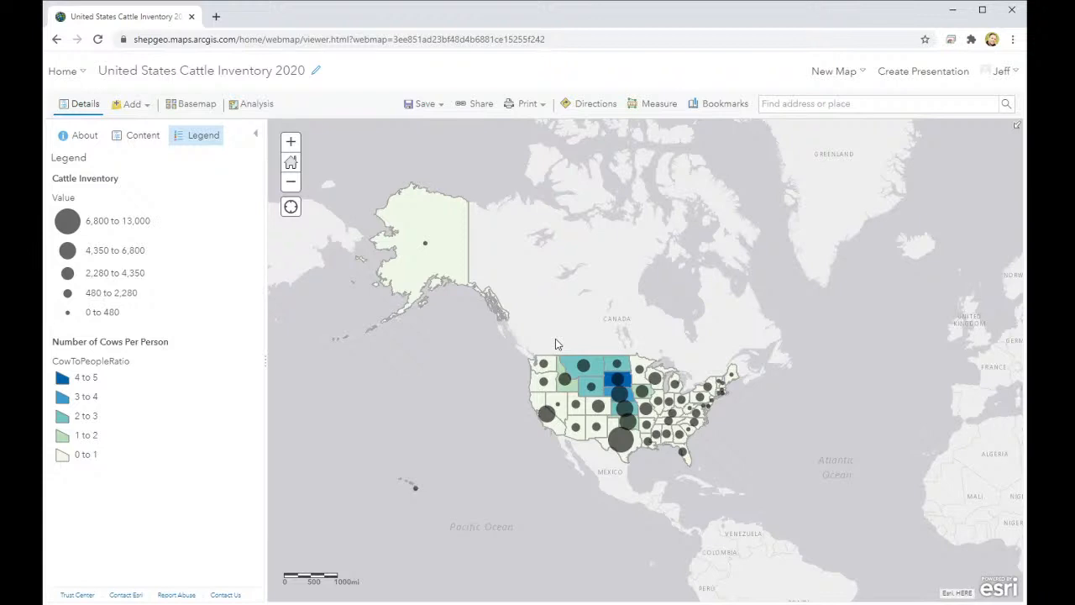